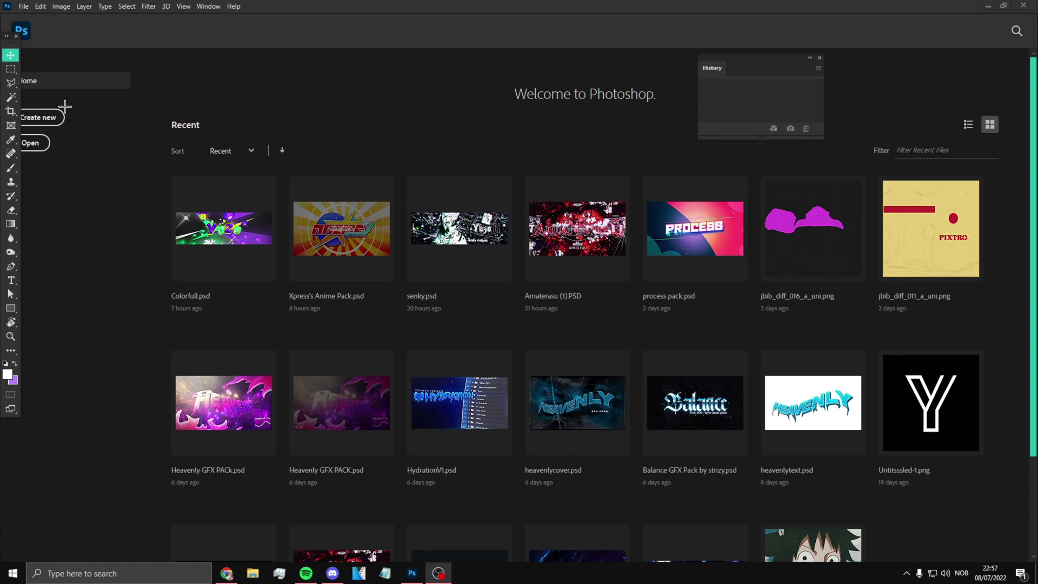
Create a new document 2560 px wide and 425 px high with a black background.
click(43, 117)
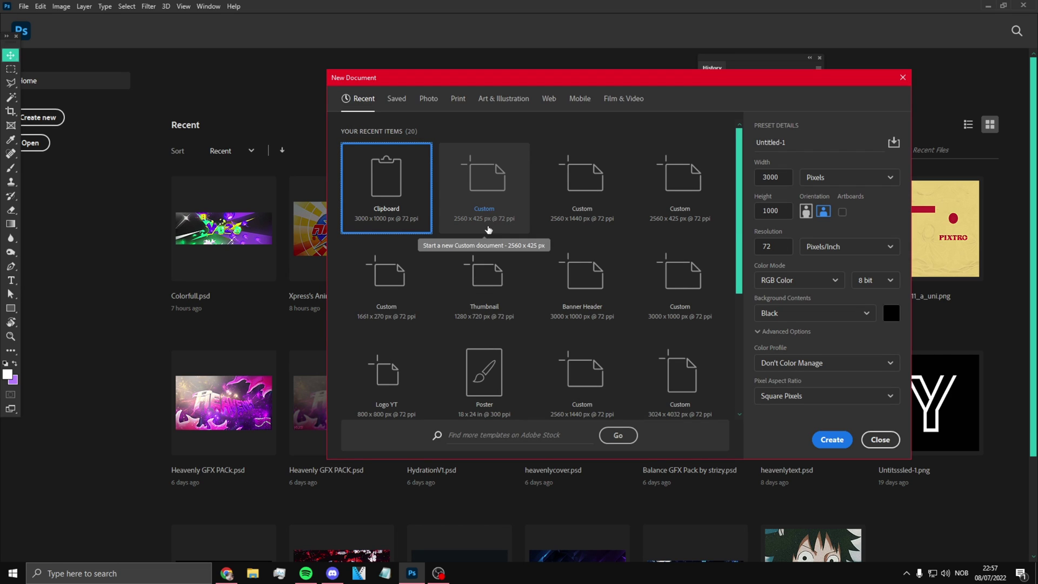
click(488, 226)
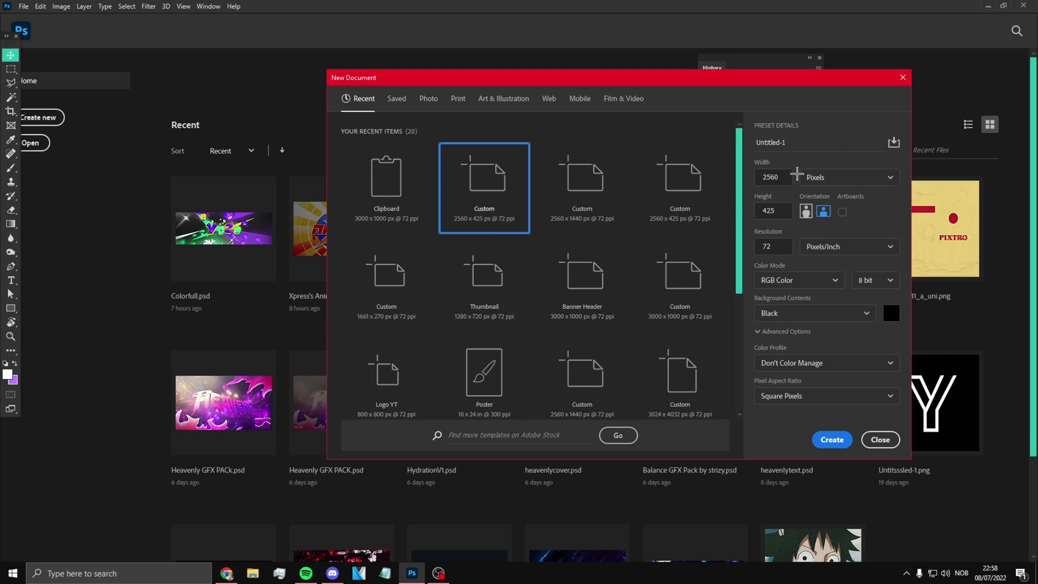
double_click(757, 181)
click(779, 177)
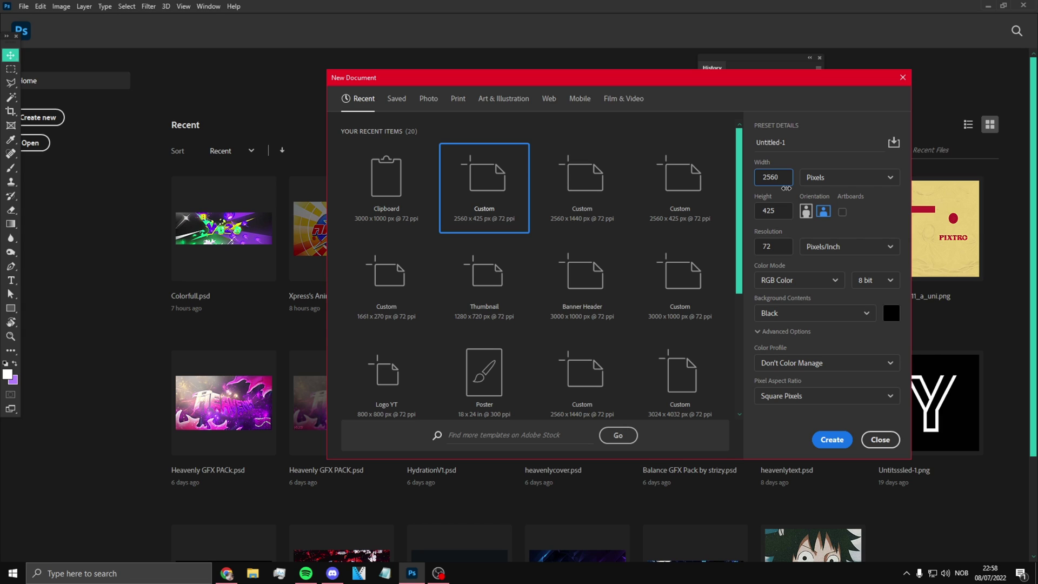
key(Tab)
click(870, 223)
click(779, 247)
text(.1)
drag(755, 230, 751, 230)
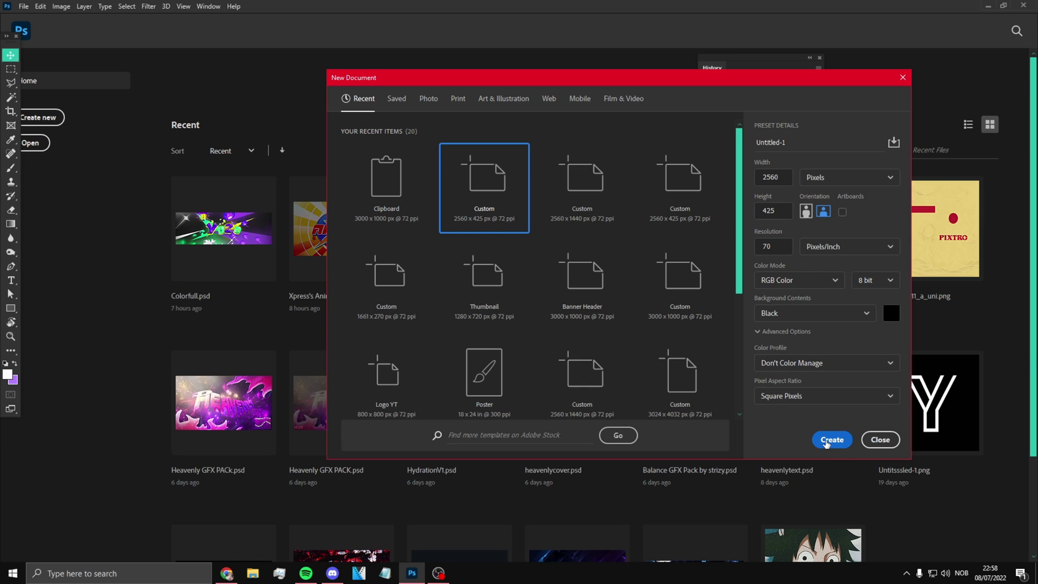
click(831, 439)
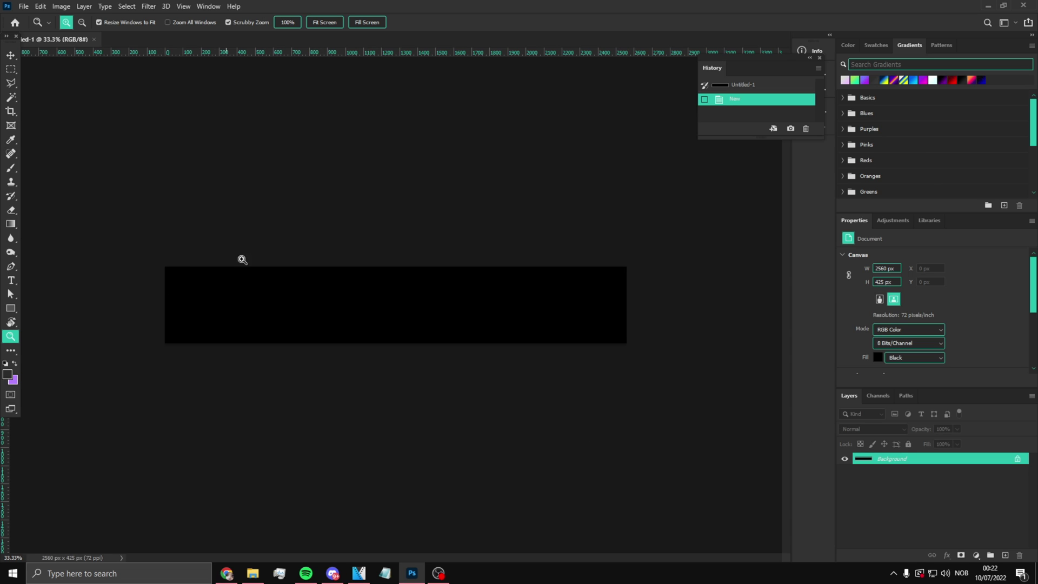
Switch to Chrome, search Google Images for "kakashi render png" and browse the results.
drag(65, 201, 387, 326)
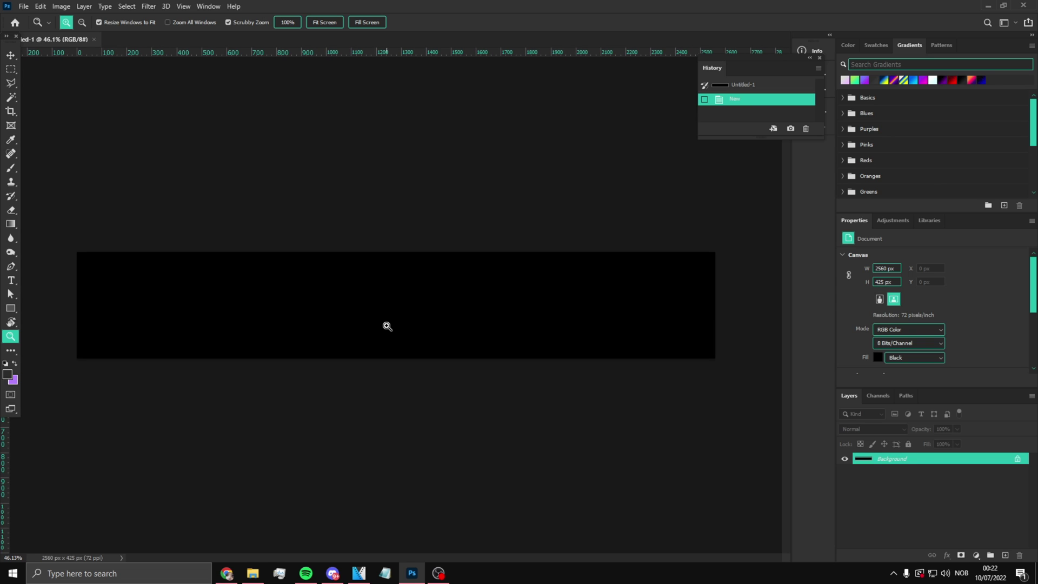
key(alt+Tab)
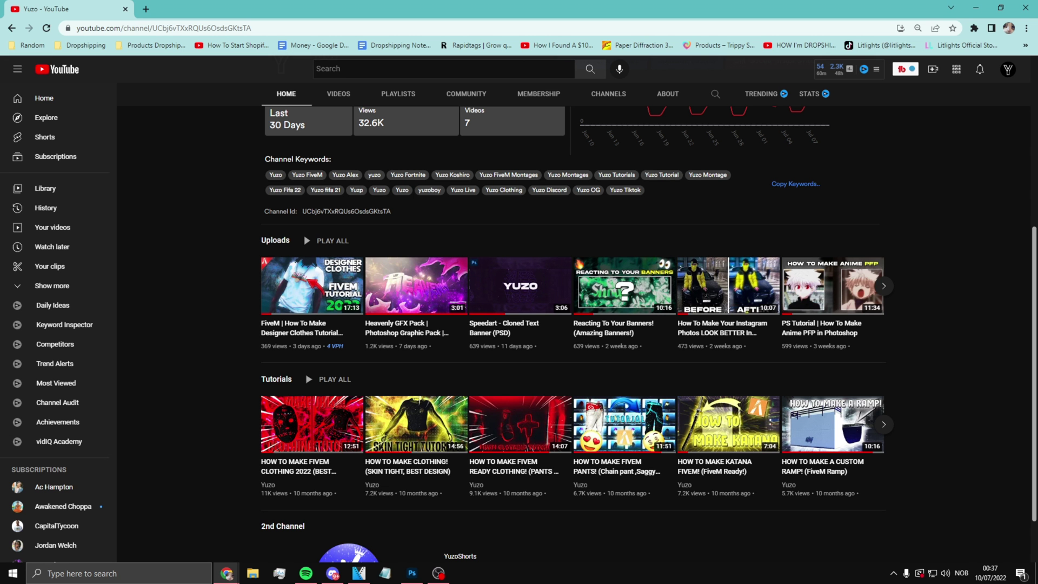
click(226, 573)
click(146, 8)
click(123, 9)
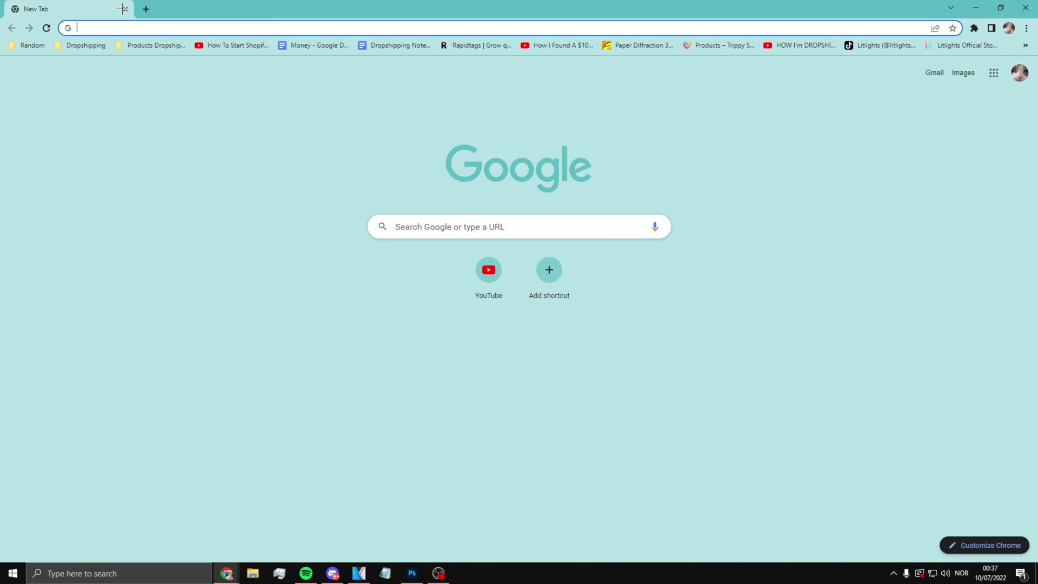
text(kakash)
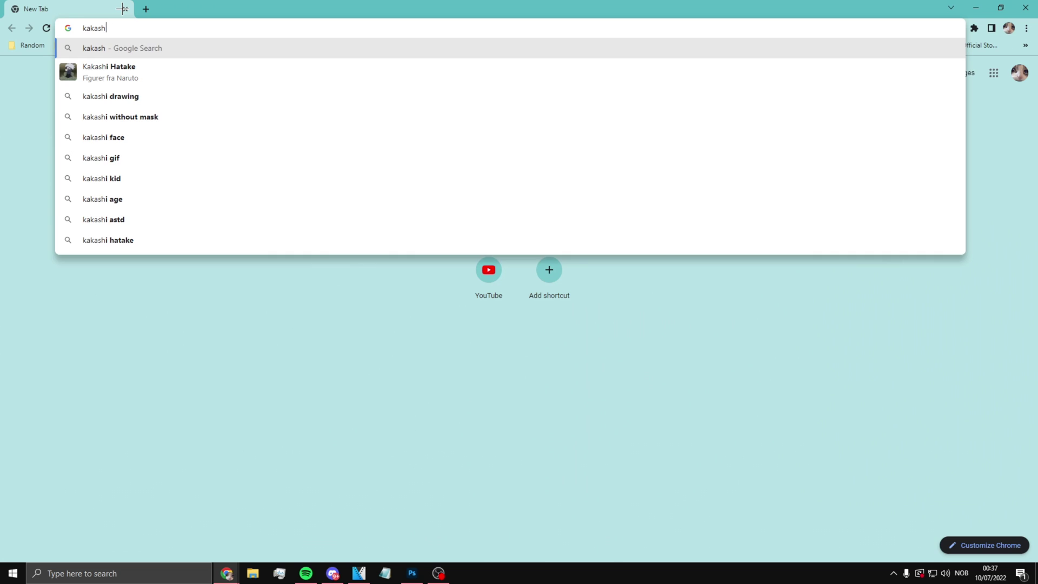
text(i render png)
key(Return)
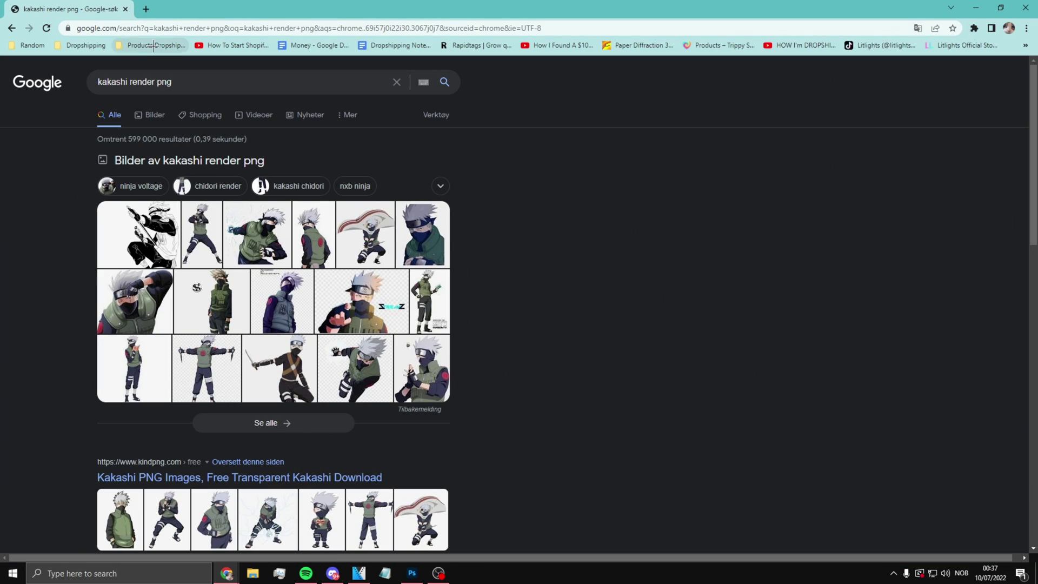
click(153, 114)
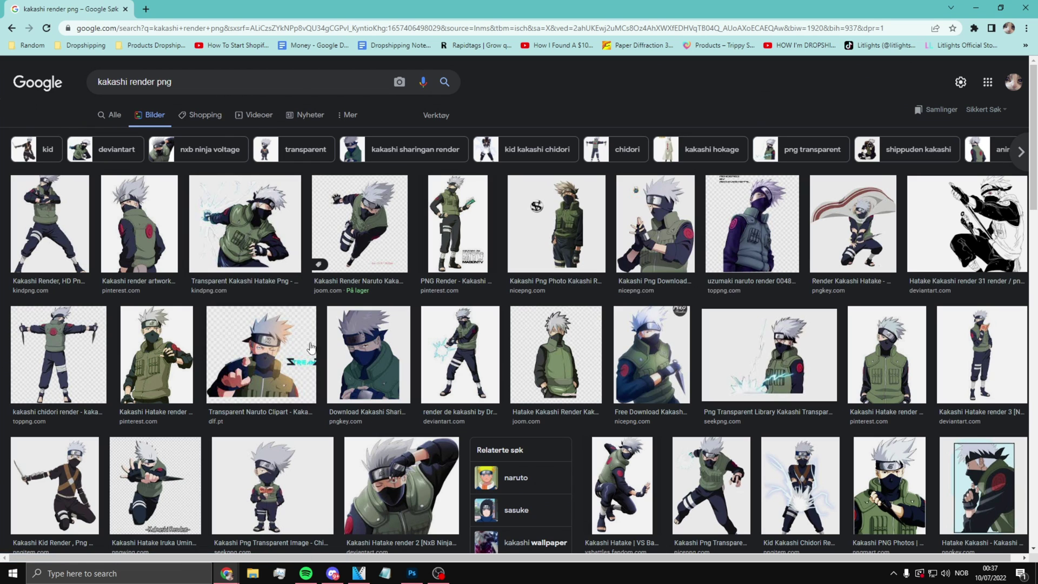
scroll(424, 362, down, 5)
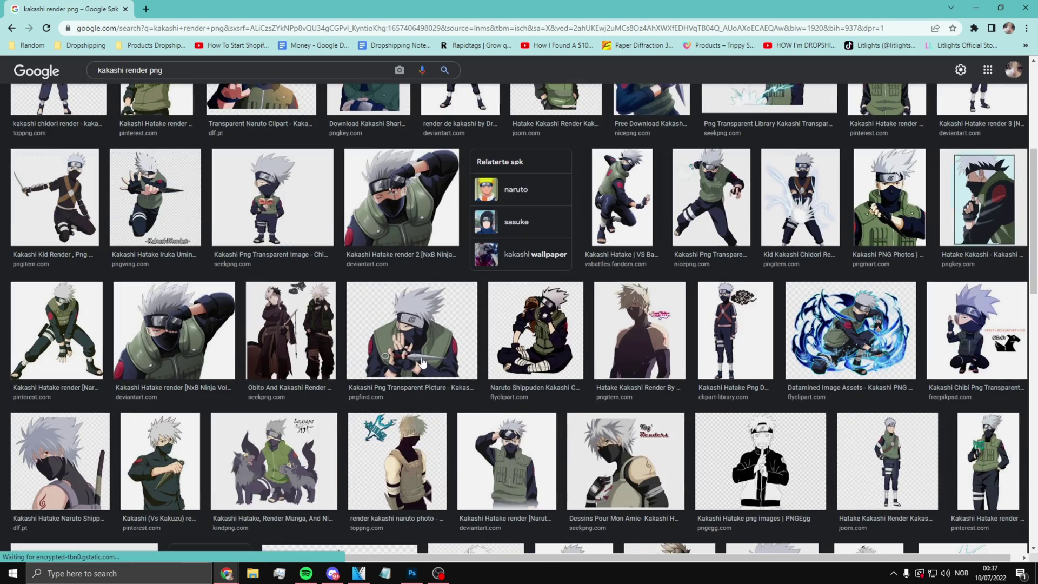
scroll(423, 362, down, 3)
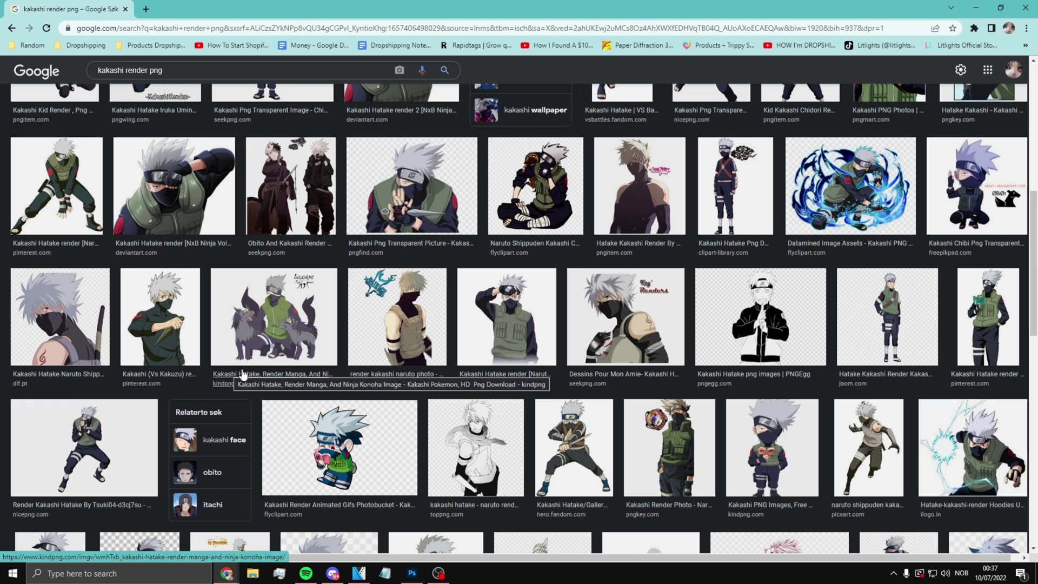
scroll(230, 374, down, 3)
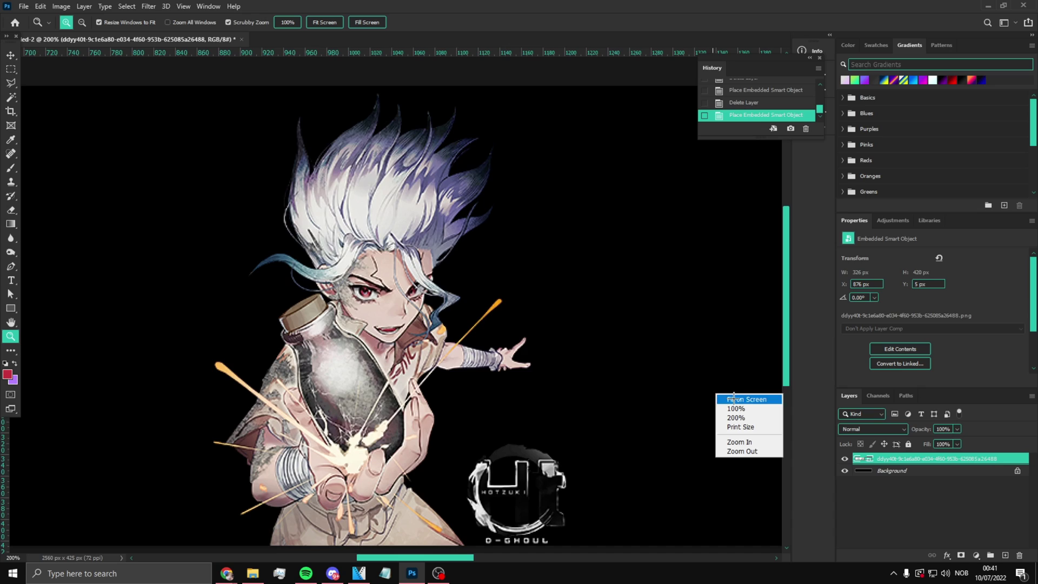
Set the Eraser brush to 141 px with 100% hardness, ready for the logo beside the character.
click(740, 398)
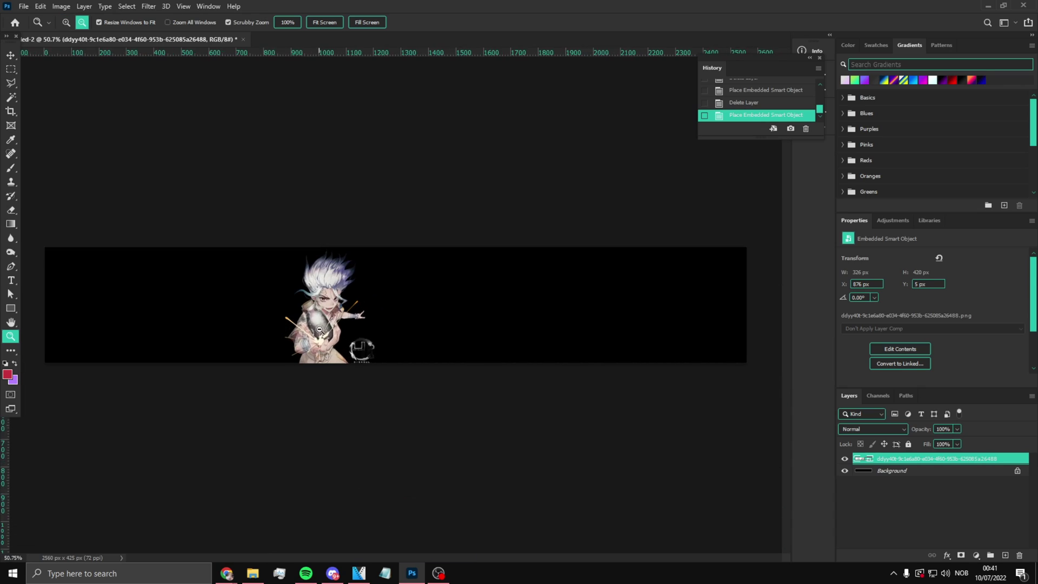
click(350, 380)
key(e)
alt+scroll(454, 370, up, 2)
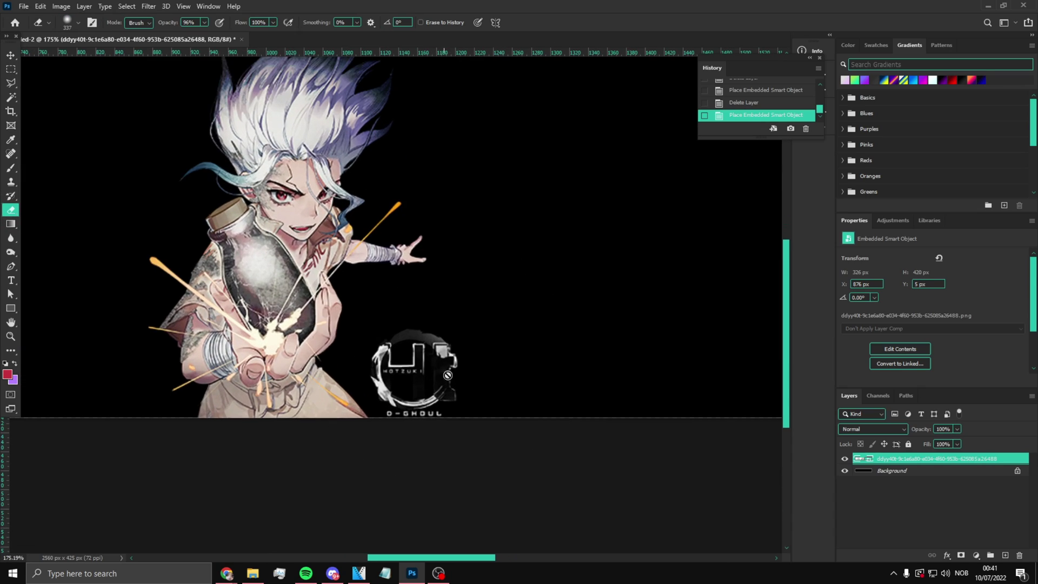
click(78, 22)
mouse_move(116, 57)
mouse_down()
mouse_move(102, 57)
mouse_move(440, 257)
mouse_up()
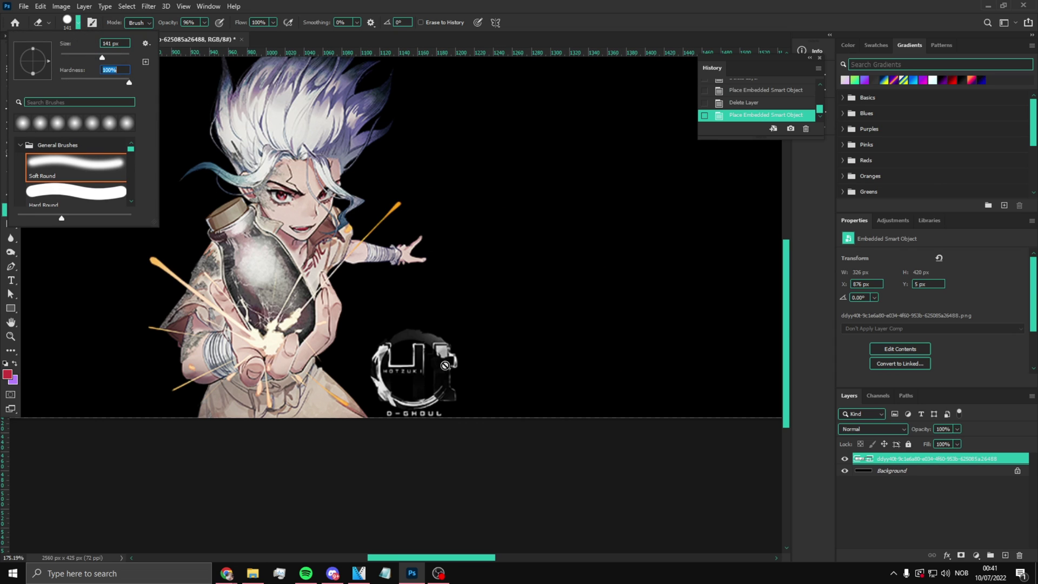
Rasterize the character's smart object and erase the logo beside the figure.
click(445, 366)
click(493, 218)
alt+right_click(457, 359)
mouse_move(433, 363)
mouse_down()
mouse_move(423, 362)
mouse_move(439, 383)
mouse_move(411, 351)
mouse_move(416, 371)
mouse_up()
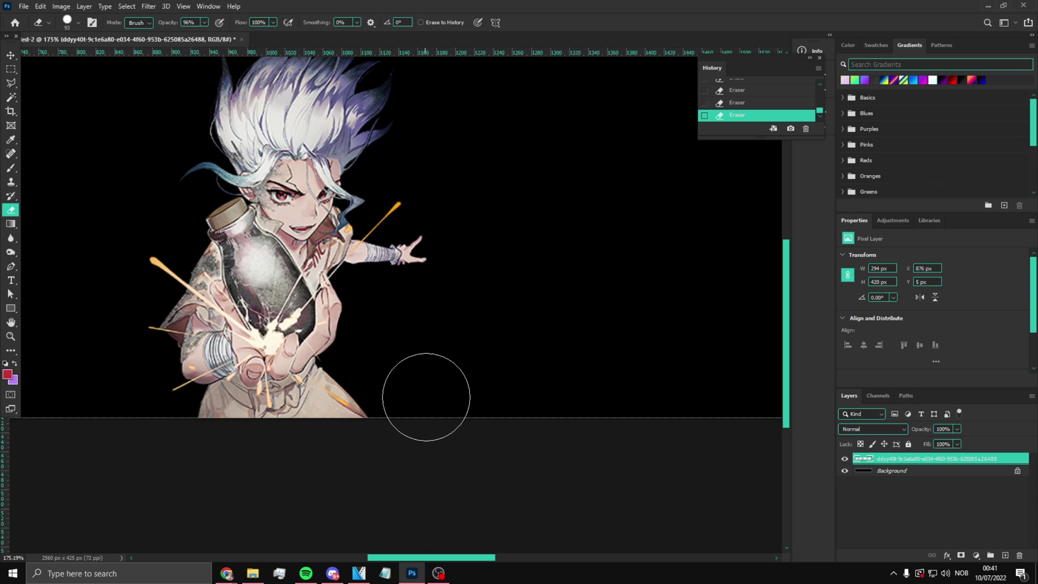
Shift the character slightly along the banner to X 892 px with Free Transform.
scroll(424, 394, down, 5)
click(11, 54)
scroll(503, 331, down, 3)
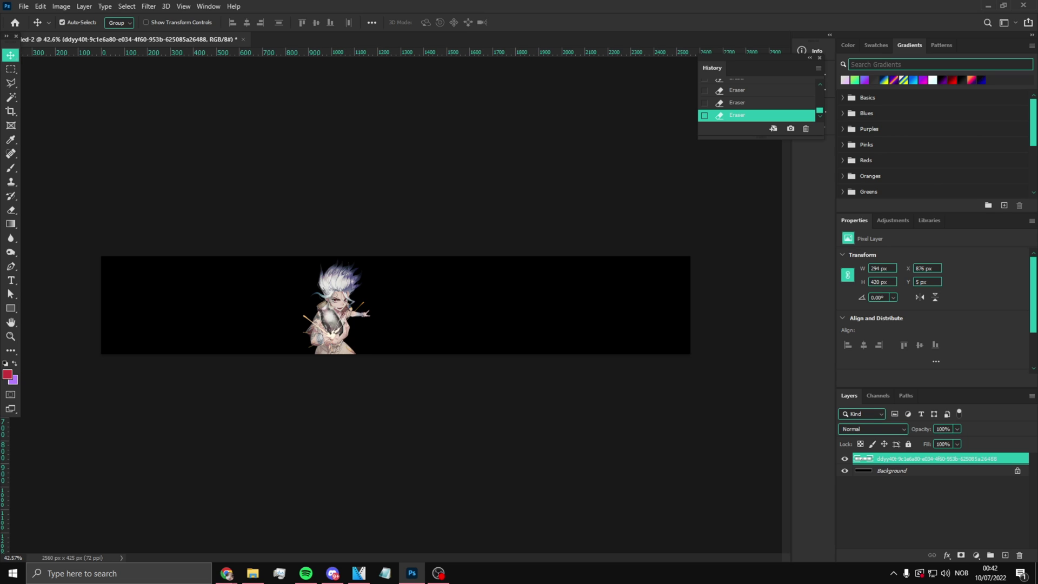
click(326, 325)
key(ctrl)
key(ctrl+t)
drag(324, 308, 329, 309)
key(Return)
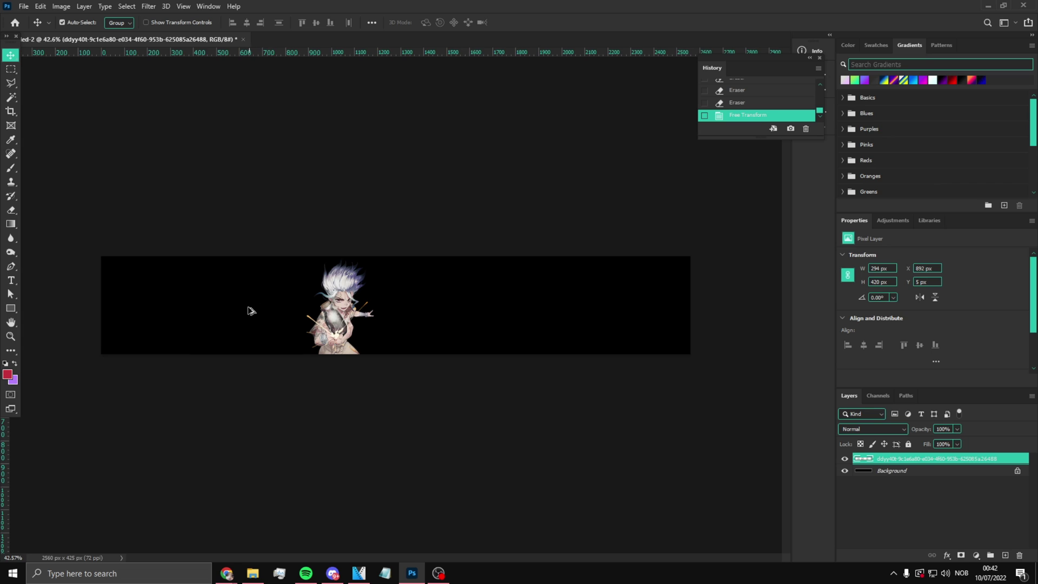
Set the foreground colour to white (#ffffff).
scroll(249, 310, up, 1)
click(7, 374)
click(659, 166)
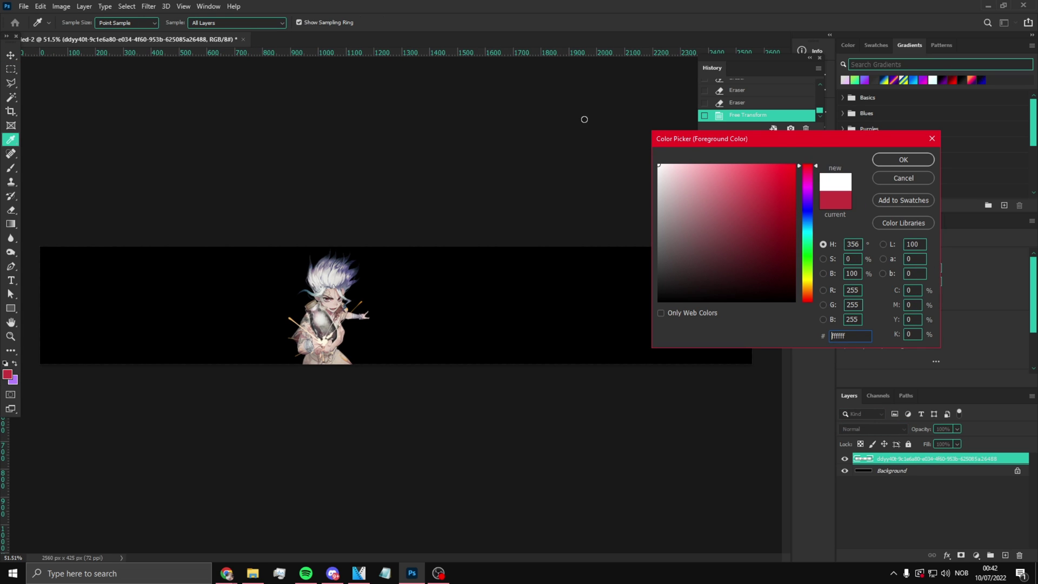
click(889, 160)
Unlock the Background layer and paint it entirely white with the Brush tool.
click(11, 168)
double_click(914, 476)
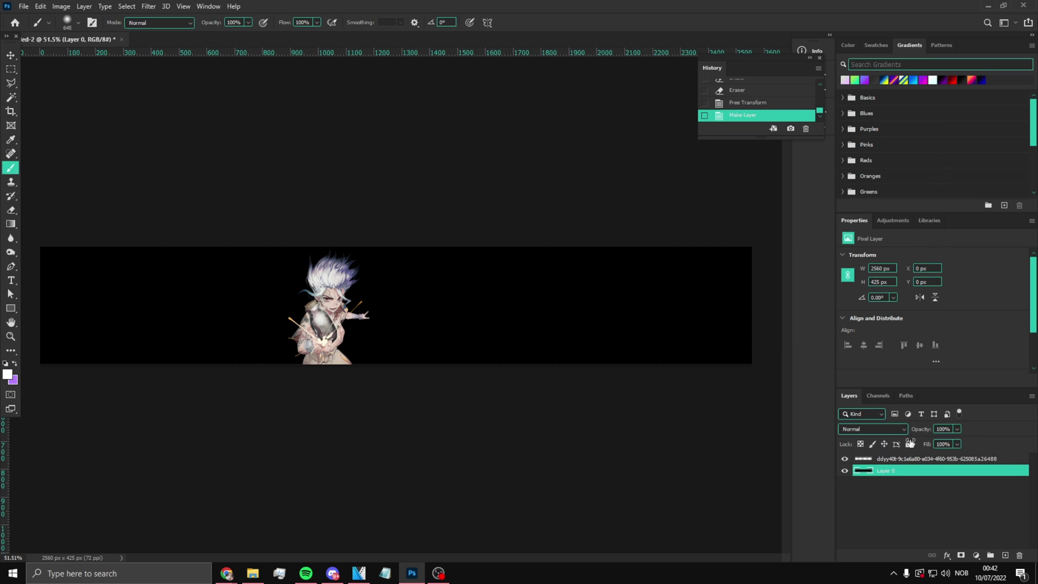
mouse_move(379, 303)
mouse_down()
mouse_move(421, 274)
mouse_move(556, 315)
mouse_move(685, 290)
mouse_move(273, 317)
mouse_up()
scroll(398, 305, down, 3)
scroll(273, 318, up, 5)
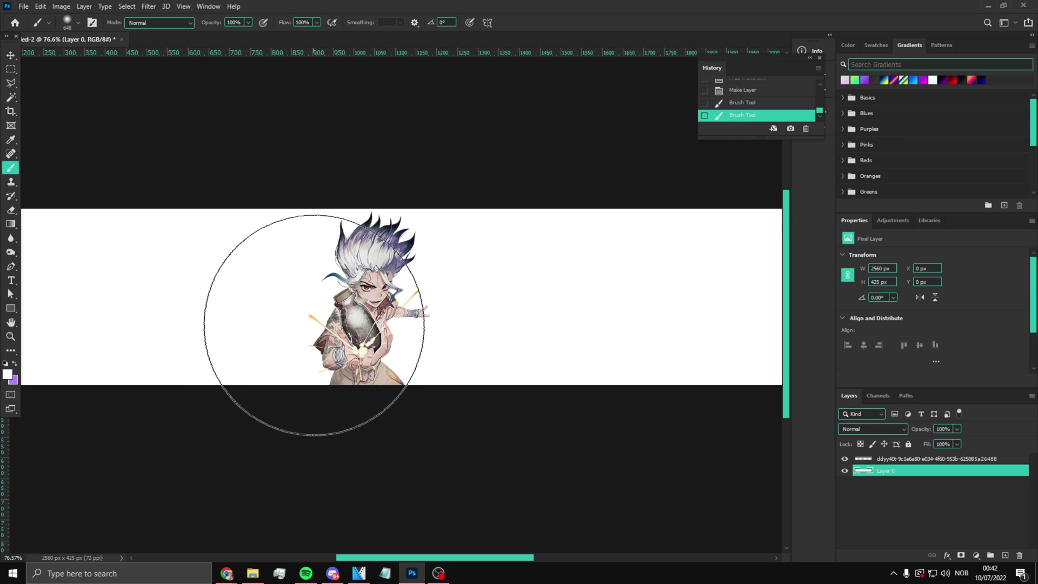
Replace the purple background colour with black (#000000), keep white as the foreground colour and switch to the Move tool.
key(x)
scroll(413, 347, down, 2)
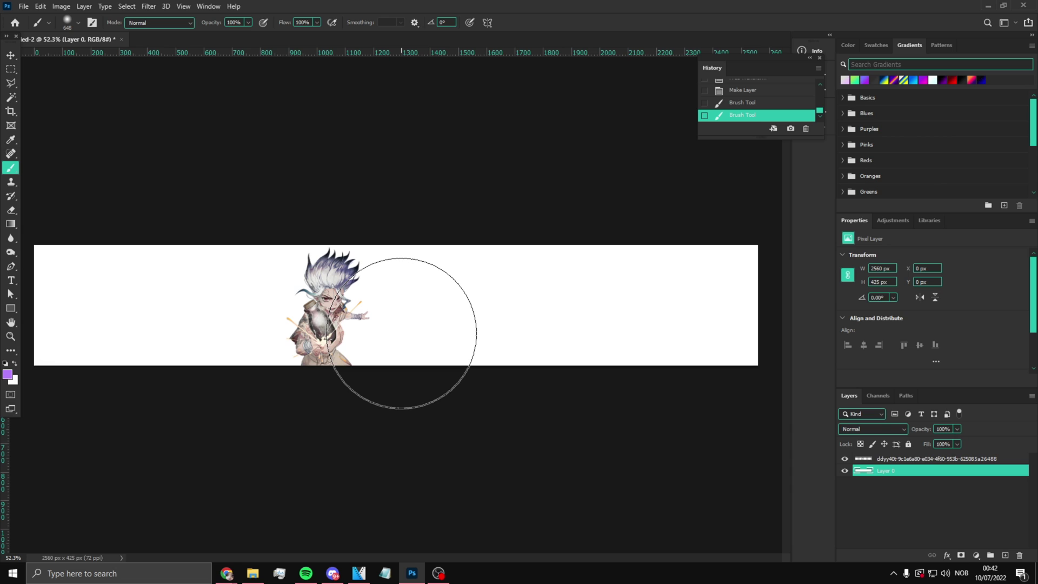
click(7, 373)
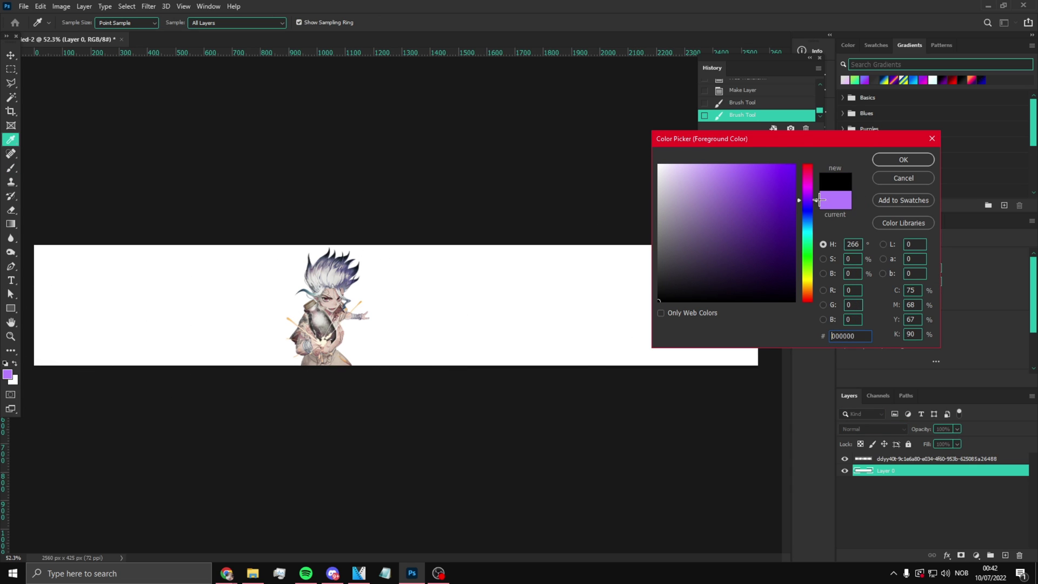
click(903, 159)
key(x)
key(b)
key(v)
scroll(287, 261, down, 1)
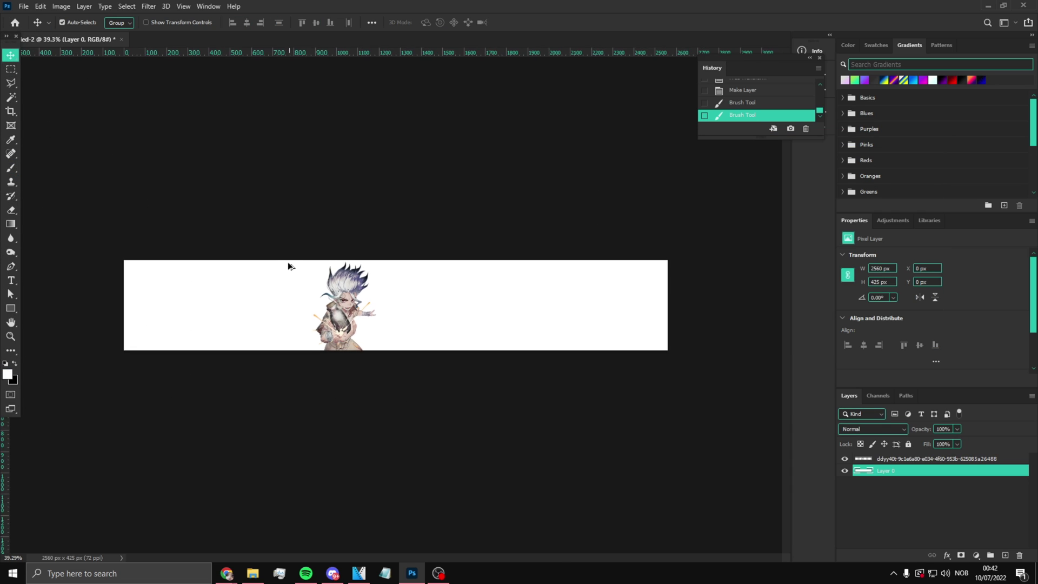
scroll(274, 307, up, 4)
scroll(310, 341, down, 4)
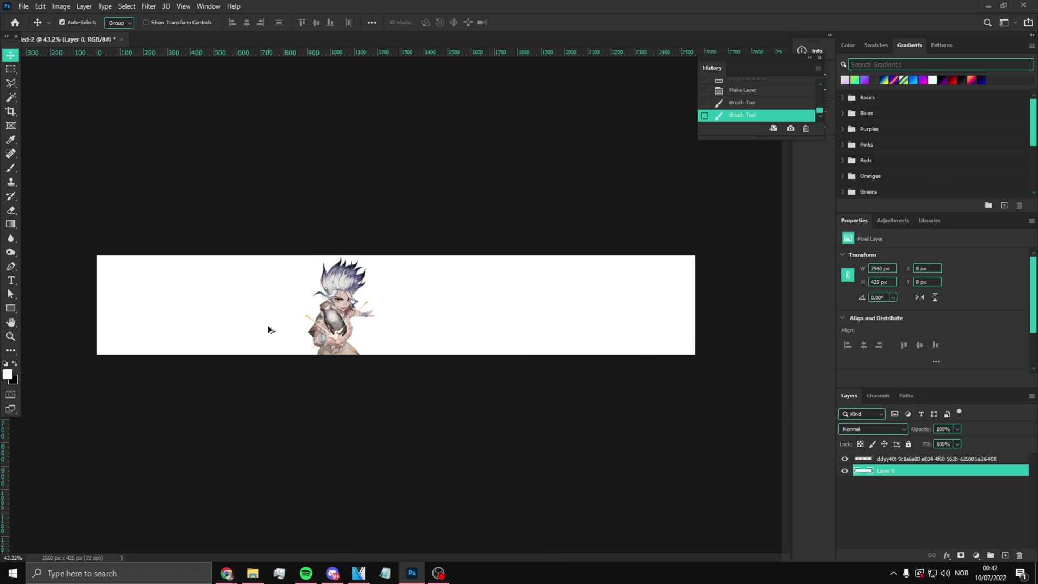
scroll(32, 303, up, 1)
key(z)
right_click(315, 329)
click(321, 334)
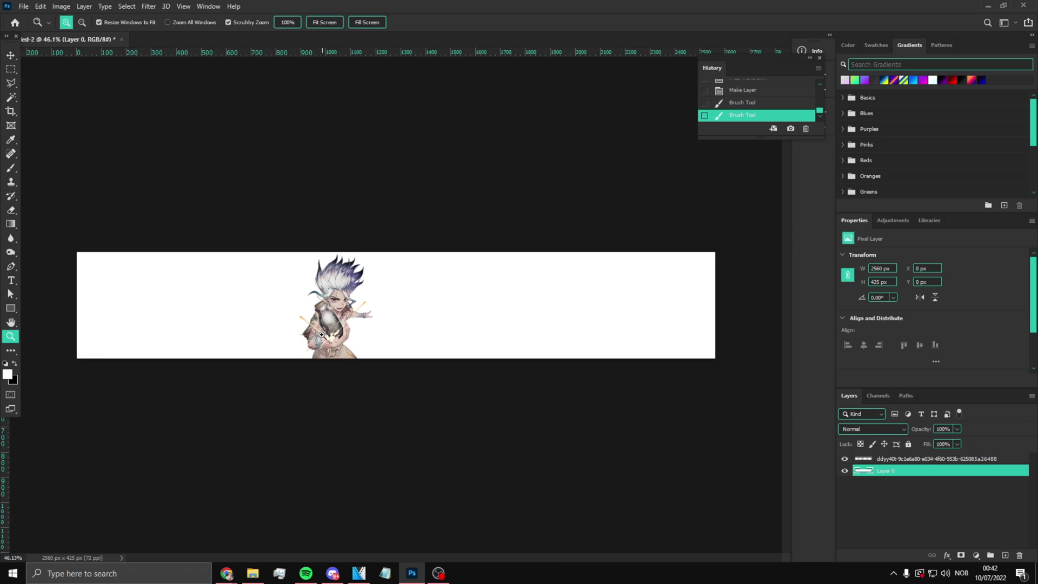
drag(322, 335, 453, 314)
click(453, 314)
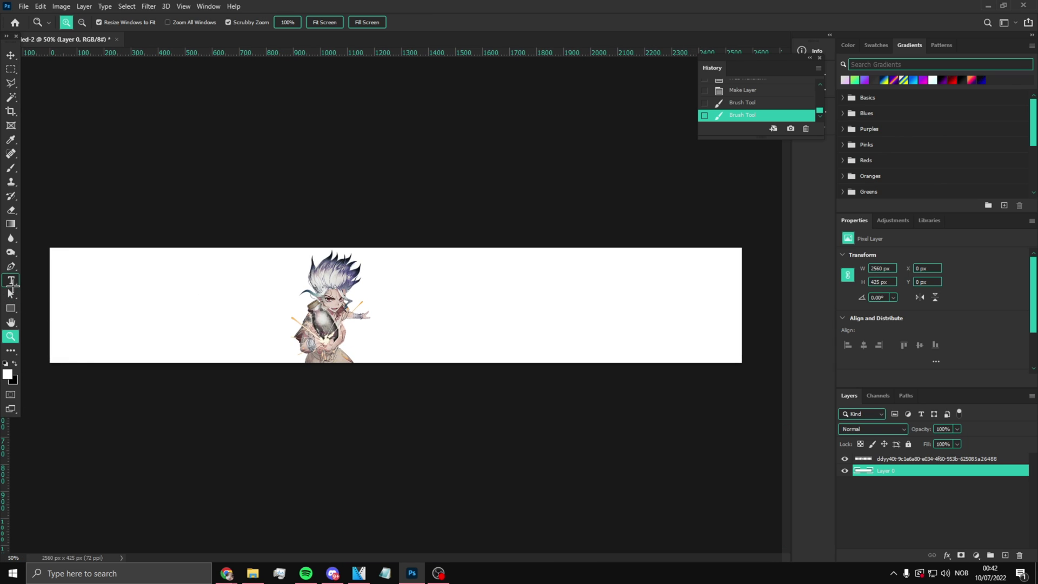
Add a new layer between the white background and the character, and activate the Polygonal Lasso tool.
click(11, 280)
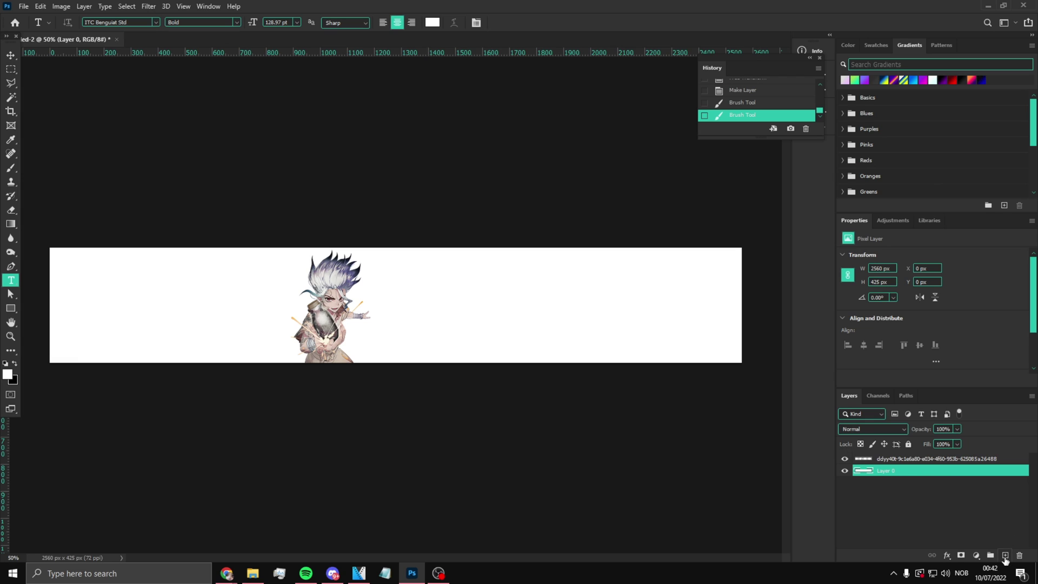
click(1004, 557)
drag(10, 83, 64, 94)
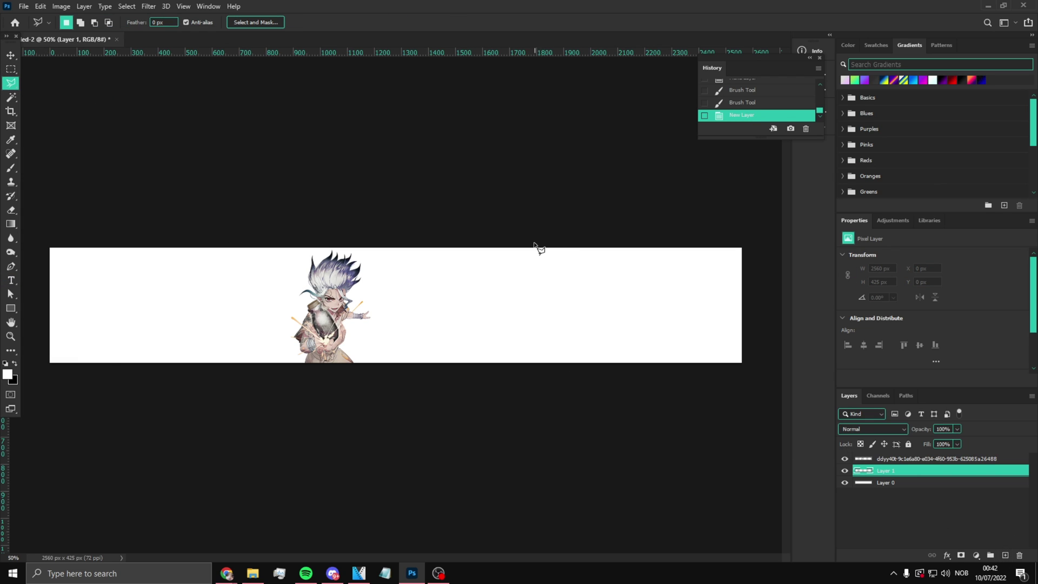
click(551, 235)
click(541, 251)
click(472, 300)
click(438, 335)
click(400, 363)
click(510, 280)
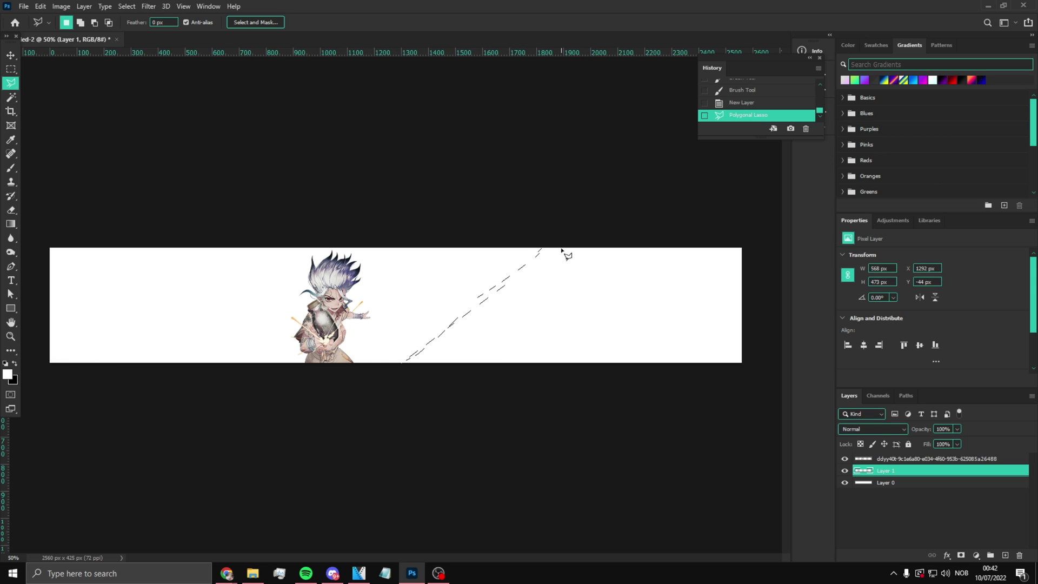
right_click(517, 271)
click(540, 277)
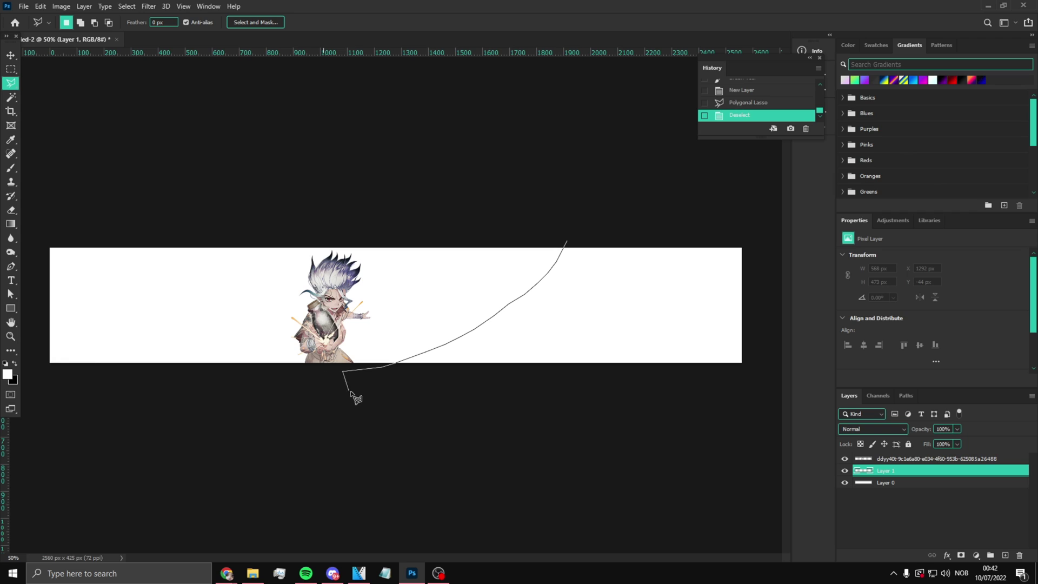
Close a Polygonal Lasso selection with a curved edge around the banner area to the right of the character.
click(745, 388)
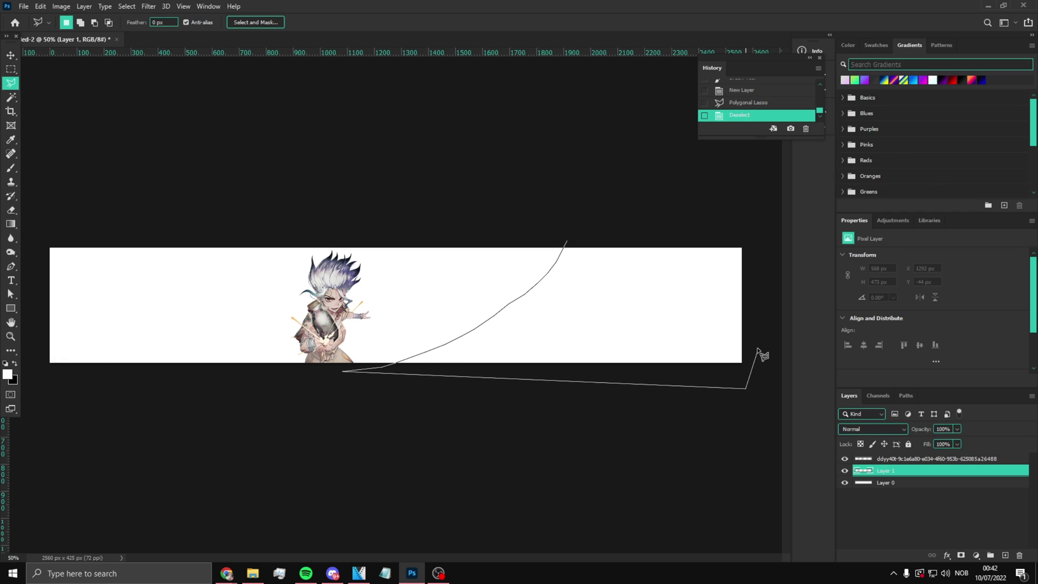
click(565, 243)
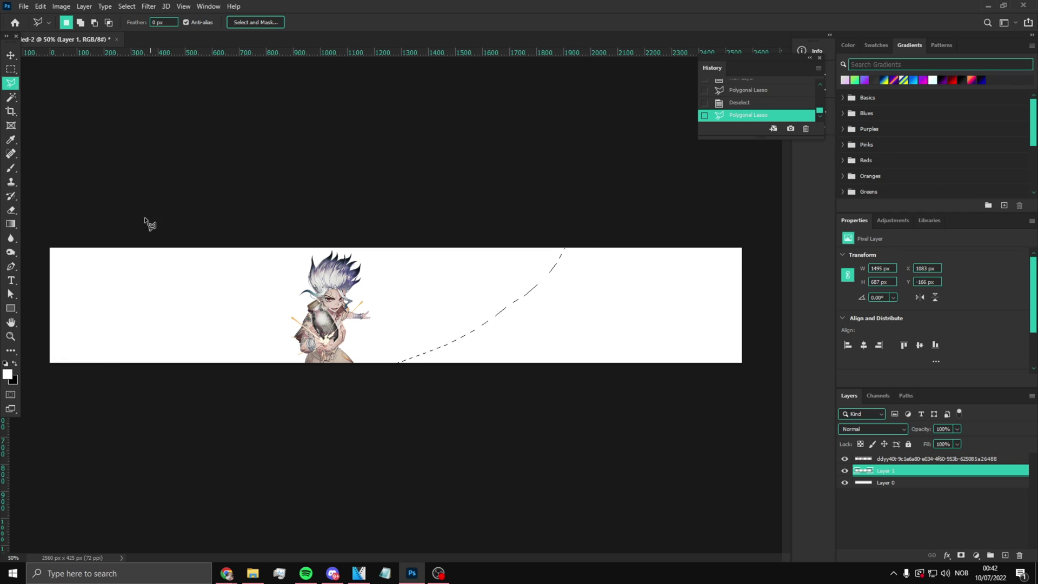
Fill the curved selection beside the character completely with black on Layer 1.
key(b)
mouse_move(549, 317)
mouse_down()
mouse_move(600, 244)
mouse_move(667, 244)
mouse_move(556, 319)
mouse_up()
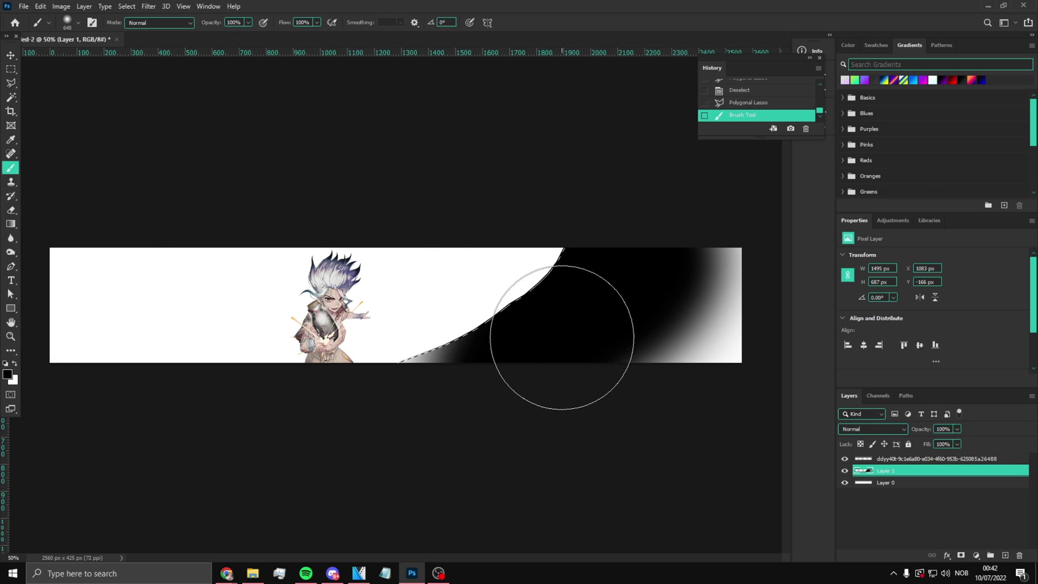
key(alt+BackSpace)
click(11, 69)
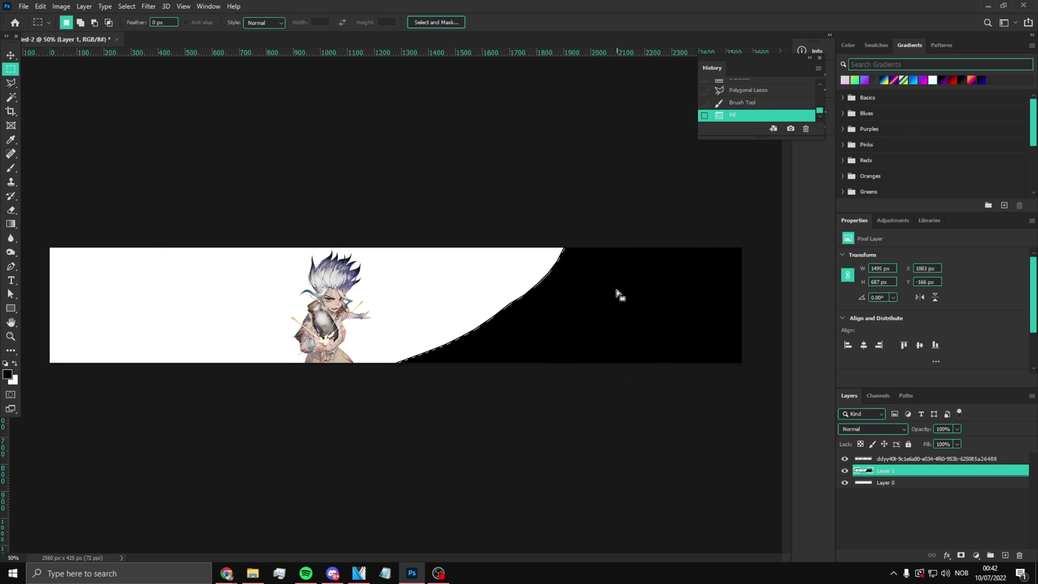
right_click(616, 290)
click(637, 295)
scroll(579, 292, down, 2)
scroll(510, 306, up, 3)
scroll(384, 301, down, 3)
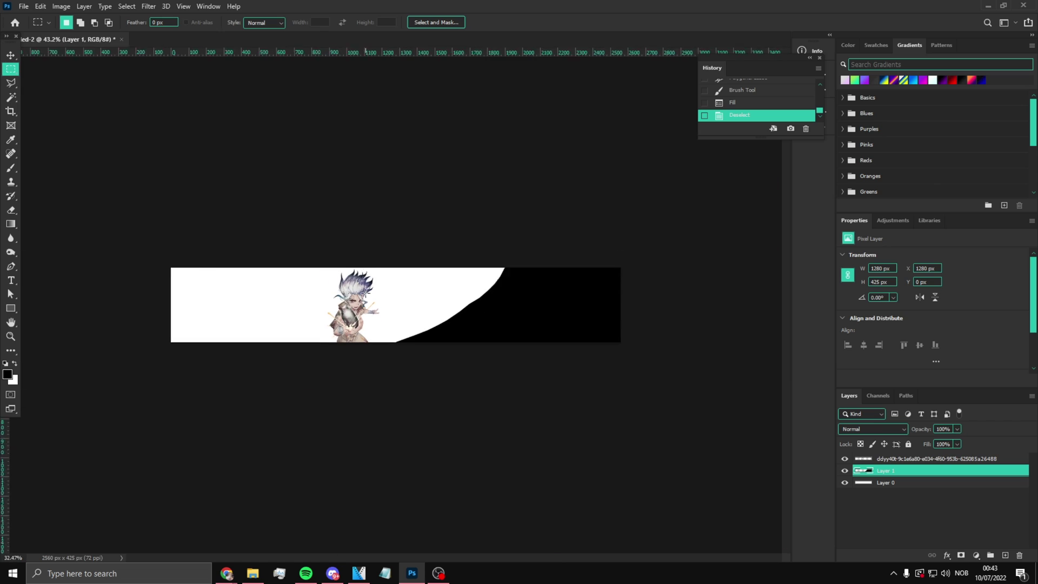
scroll(359, 293, up, 3)
key(ctrl+z)
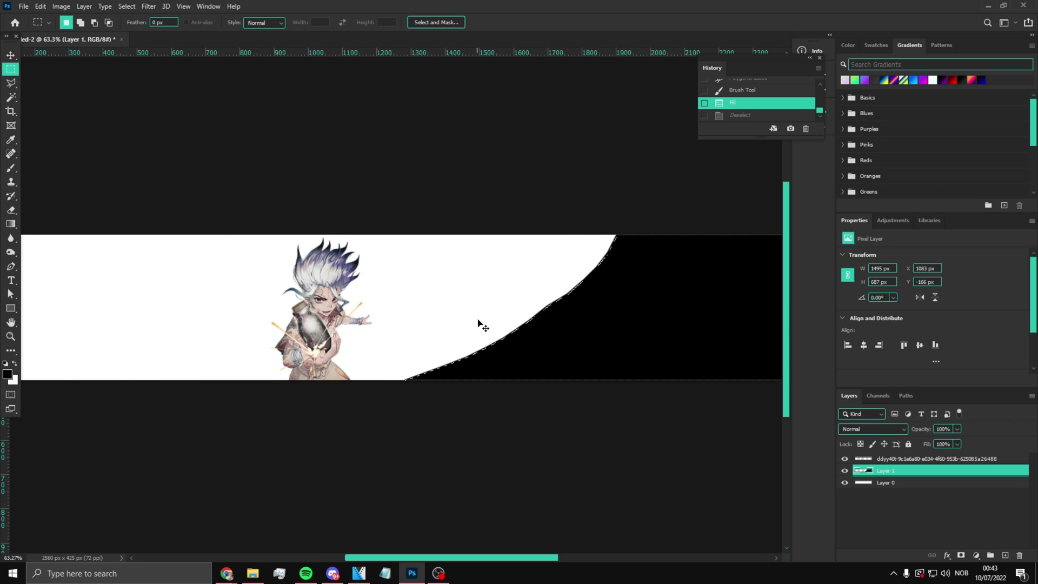
Shift the black shape left to X 1065 px with Free Transform, bringing its curve to the character, and clear the selection.
key(ctrl+t)
drag(633, 350, 573, 341)
key(m)
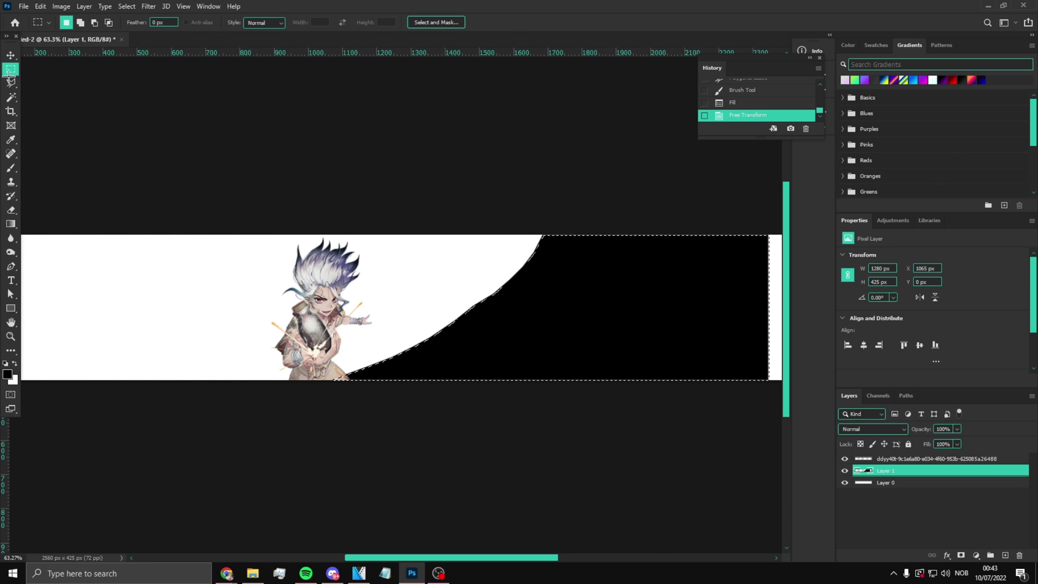
right_click(620, 278)
click(658, 291)
scroll(565, 306, down, 3)
scroll(580, 297, up, 2)
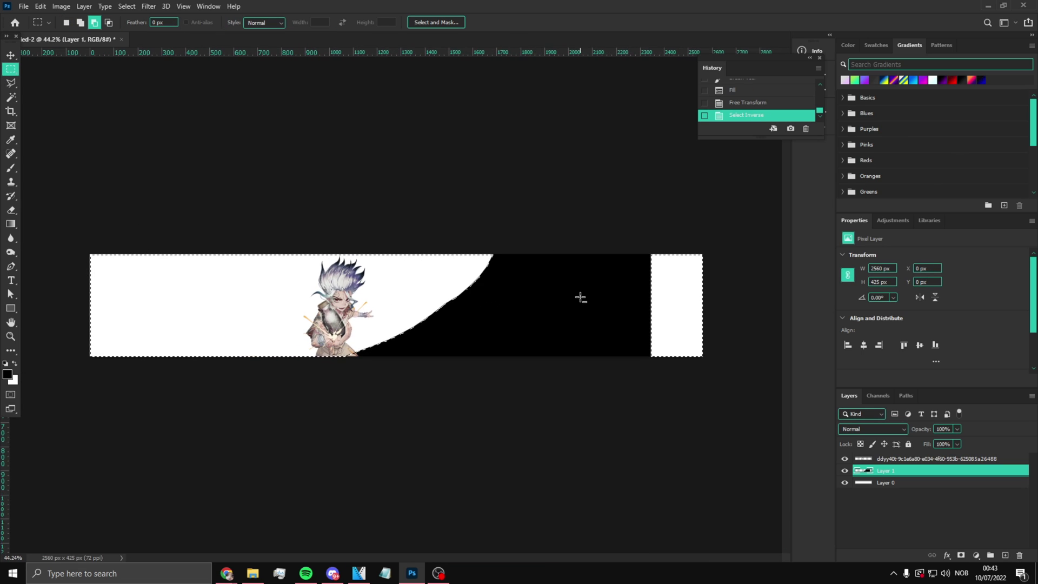
scroll(579, 297, up, 1)
right_click(560, 302)
click(594, 311)
Paint the white gap between the black shape and the banner's right end black with the Brush tool.
key(b)
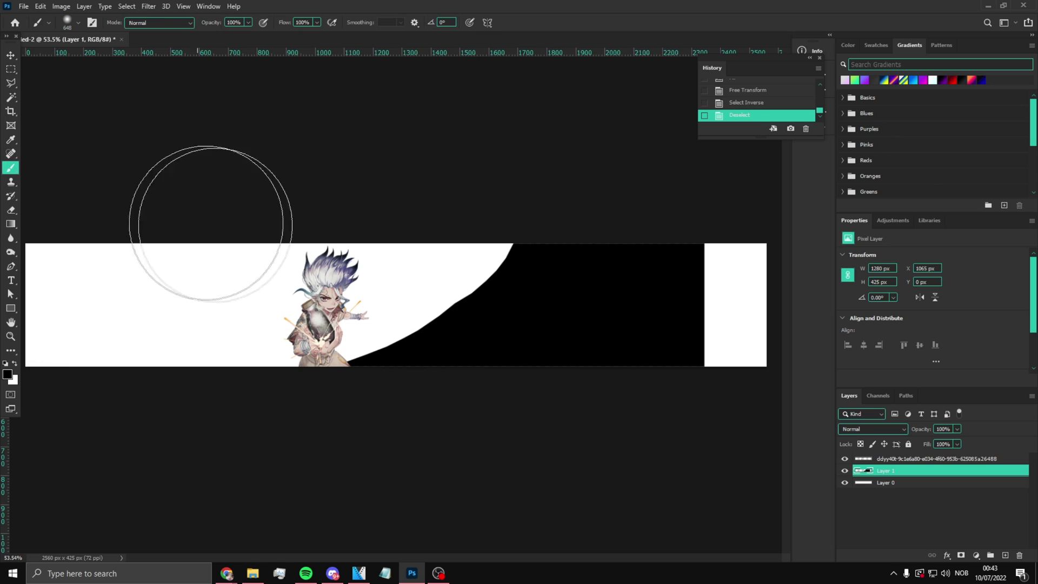
mouse_move(715, 404)
mouse_down()
mouse_move(742, 364)
mouse_move(737, 203)
mouse_move(732, 329)
mouse_up()
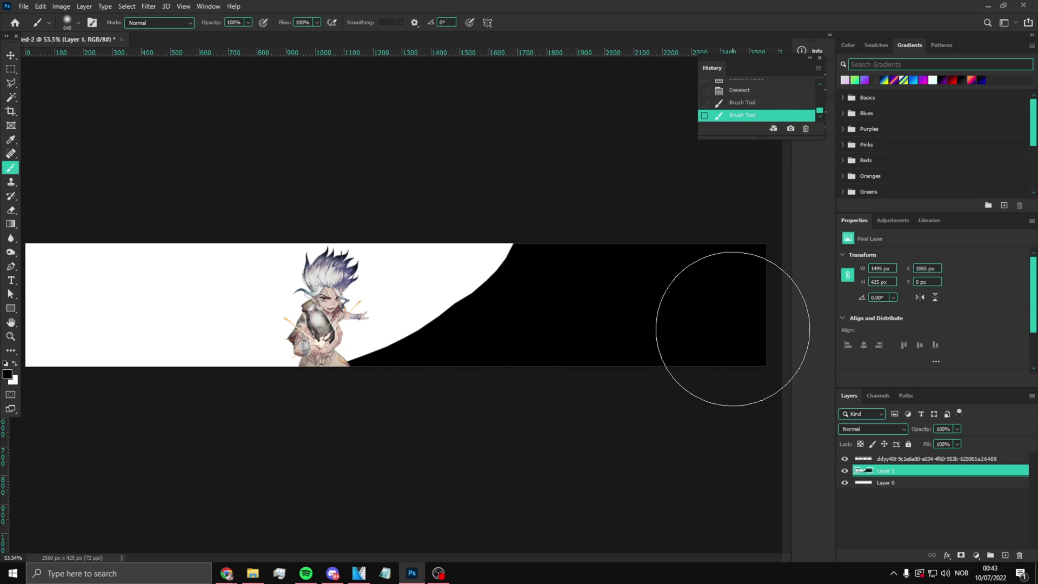
scroll(684, 313, down, 2)
scroll(526, 287, up, 5)
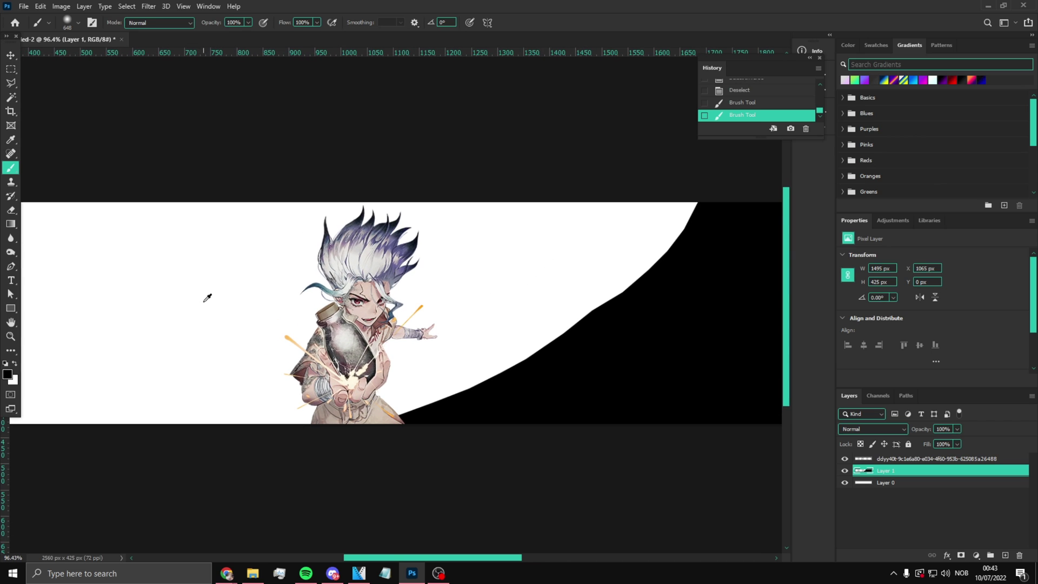
Reorder the layers so the character sits beneath the black shape on Layer 1.
drag(888, 460, 905, 472)
scroll(595, 408, down, 4)
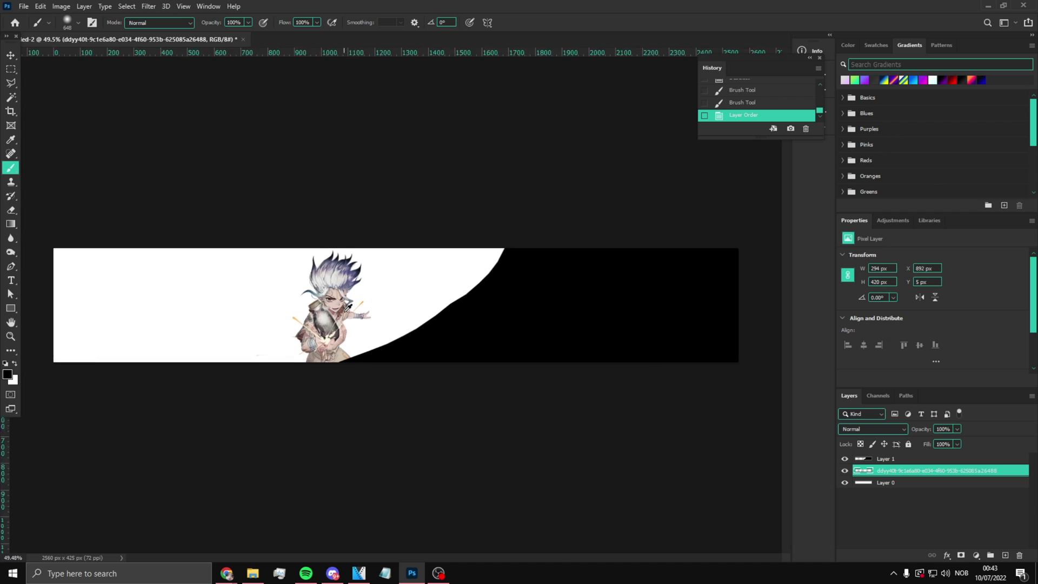
scroll(348, 306, up, 3)
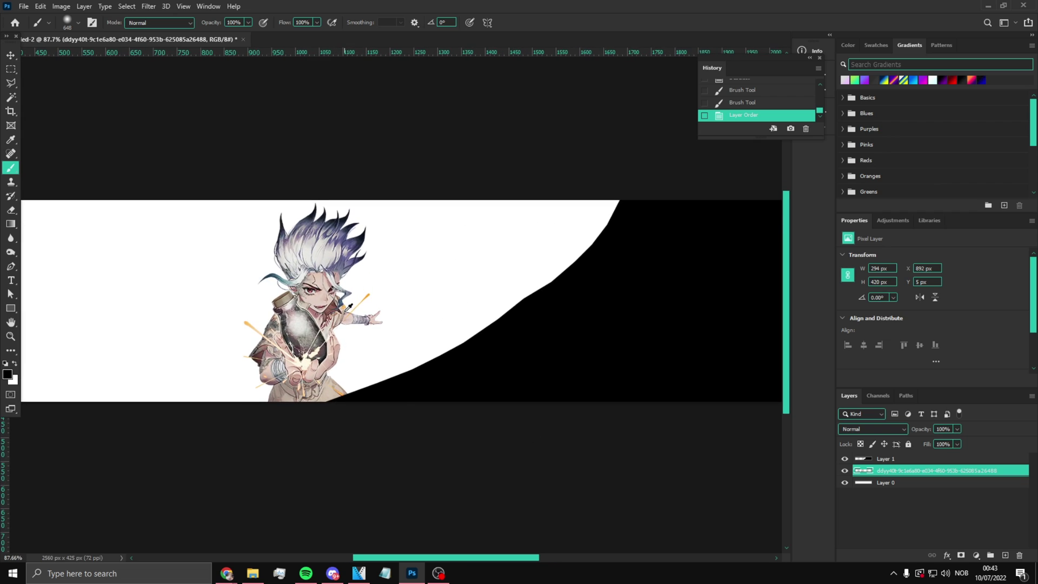
Identify the character layer by toggling its visibility and duplicate it.
click(892, 460)
click(844, 471)
click(844, 470)
click(881, 470)
key(ctrl+j)
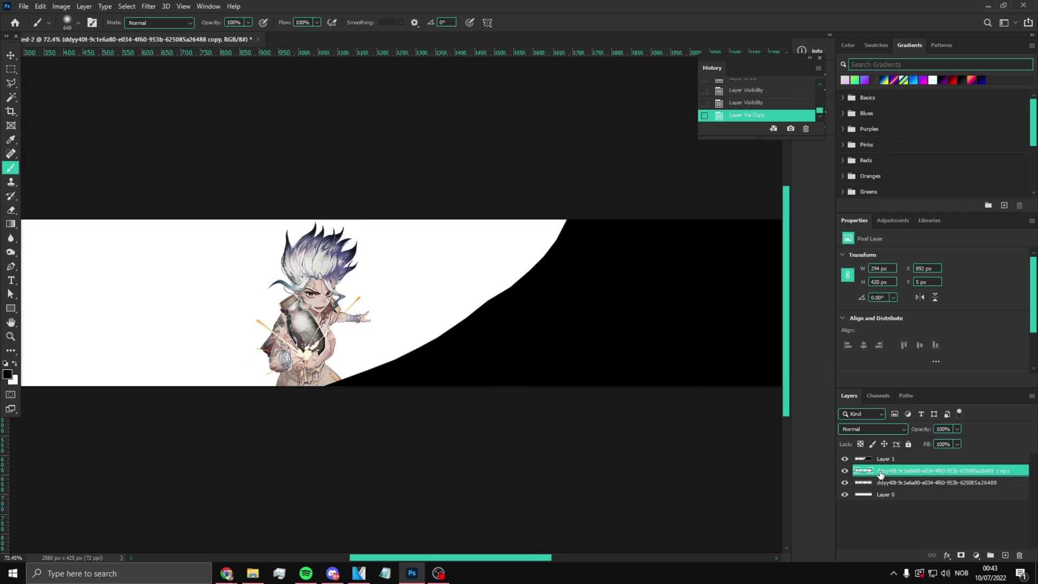
Enlarge the character copy to about 146.79% and move it about 50 px right and 43 px down.
key(ctrl+t)
drag(405, 190, 427, 161)
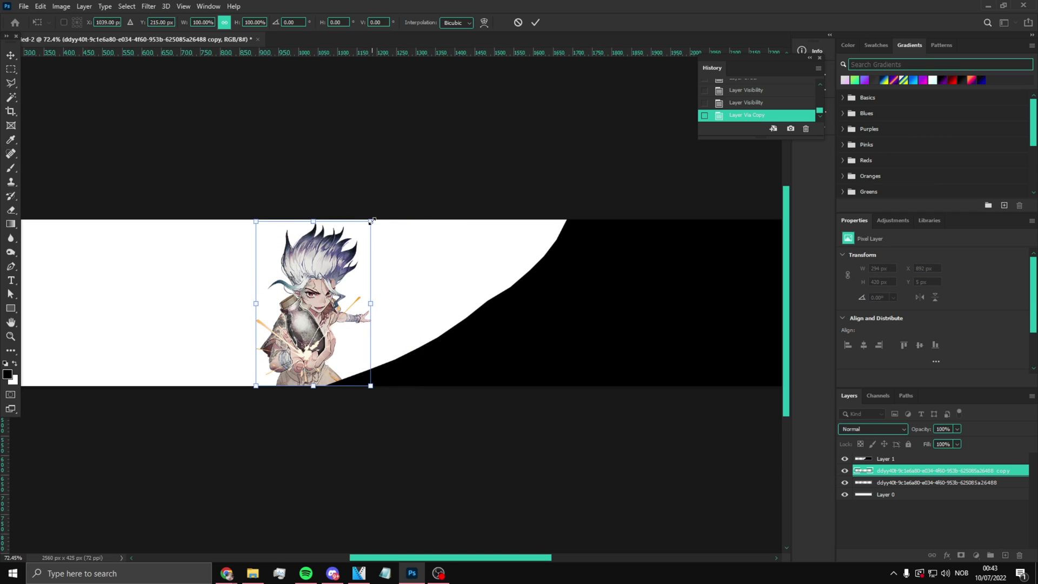
drag(370, 221, 398, 183)
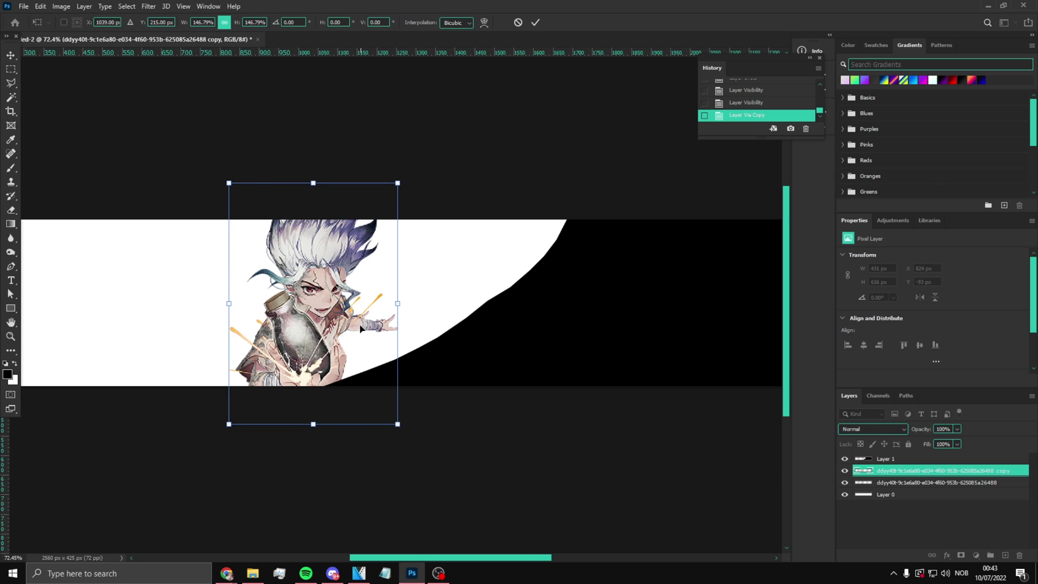
drag(360, 328, 376, 350)
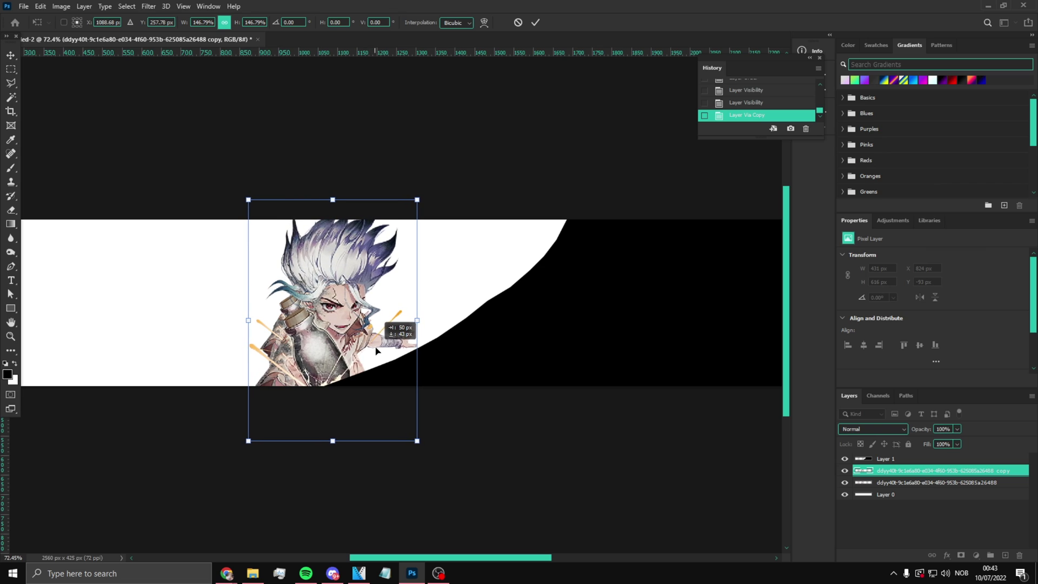
key(Return)
key(b)
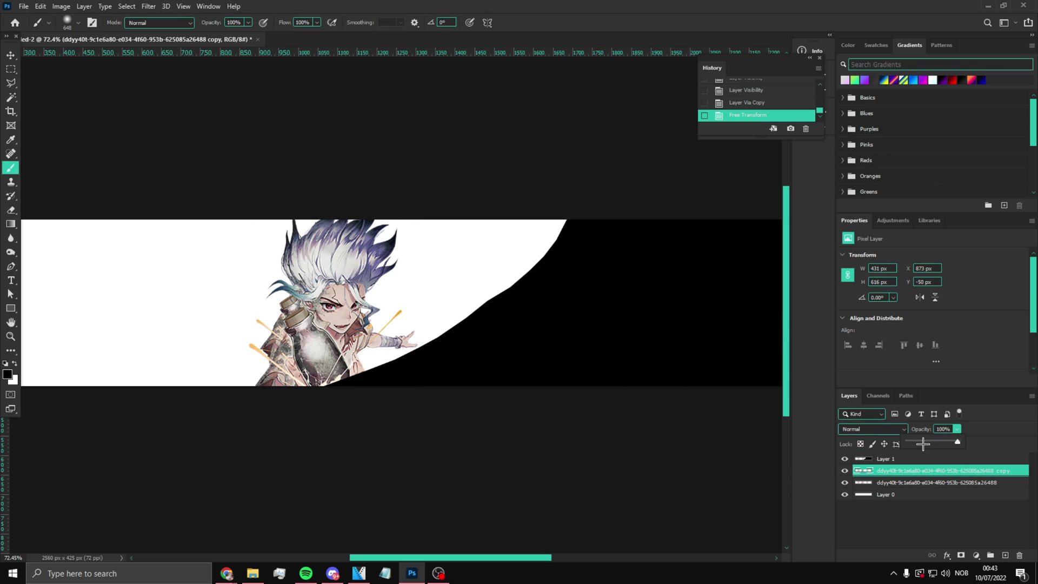
Set the enlarged character copy's opacity to 43% and place its layer behind the original character.
drag(922, 443, 926, 487)
scroll(432, 390, up, 2)
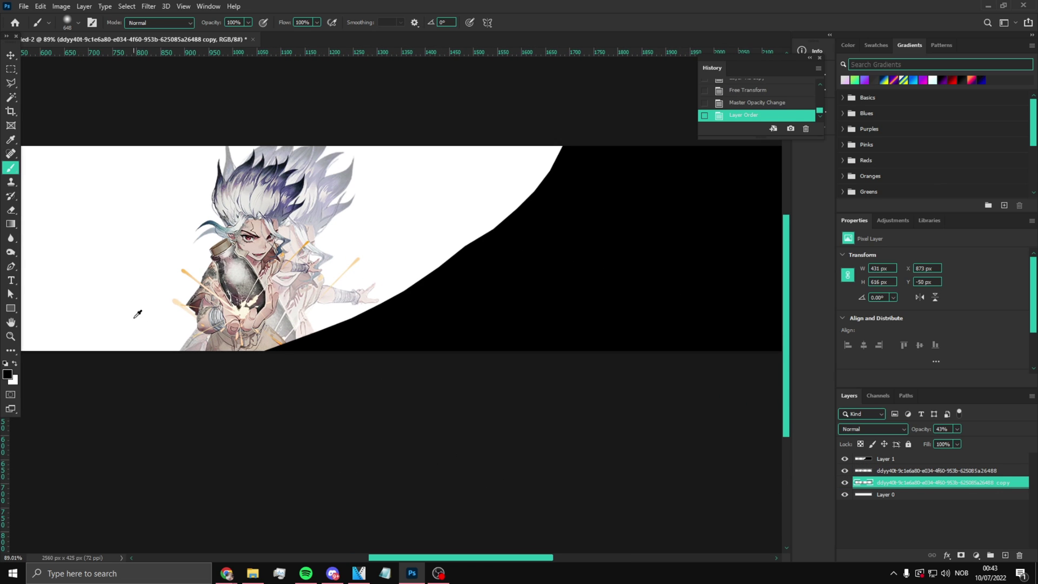
scroll(148, 278, down, 2)
click(11, 336)
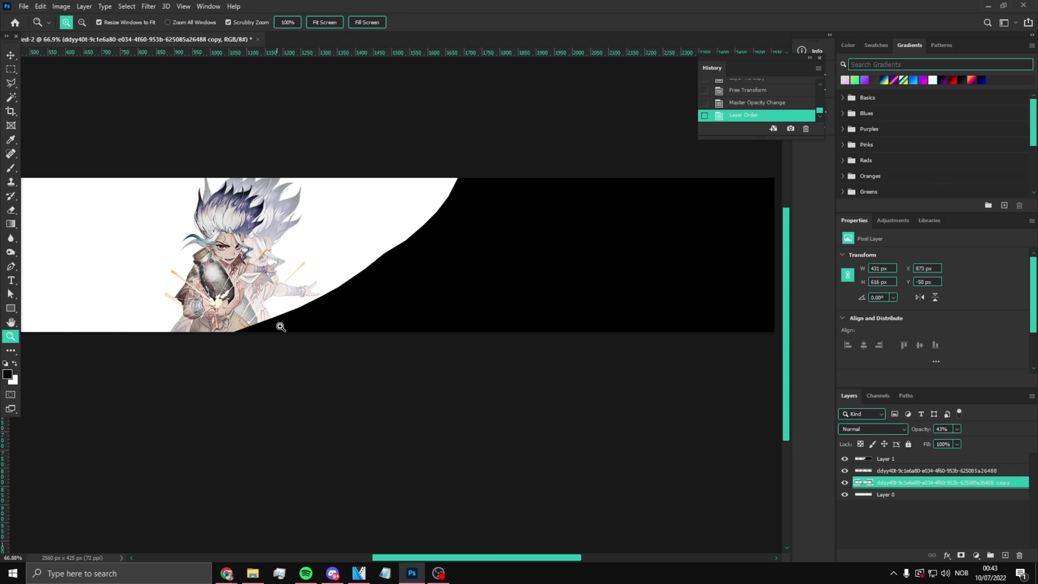
scroll(281, 345, down, 2)
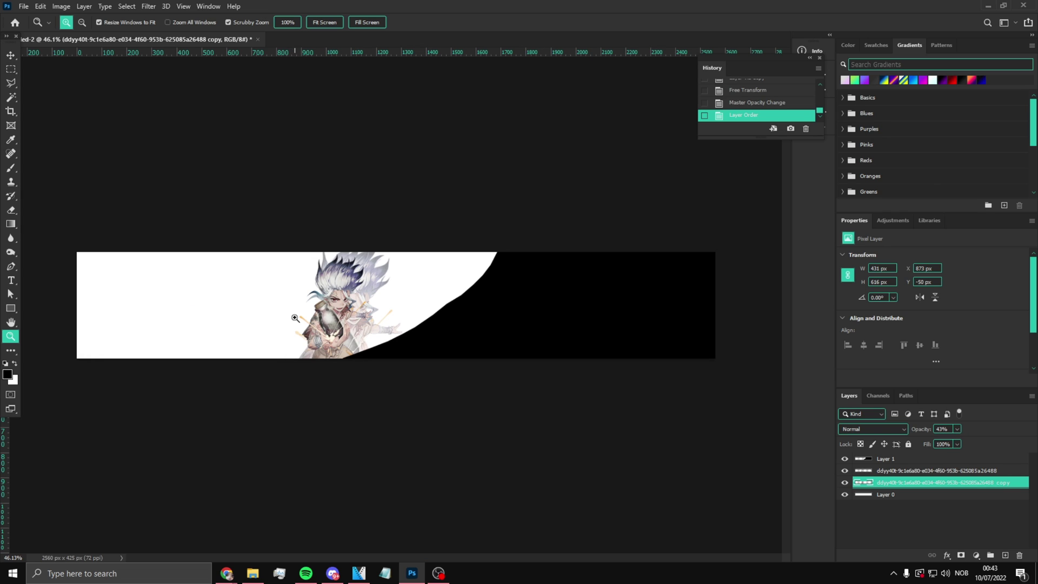
scroll(316, 319, up, 5)
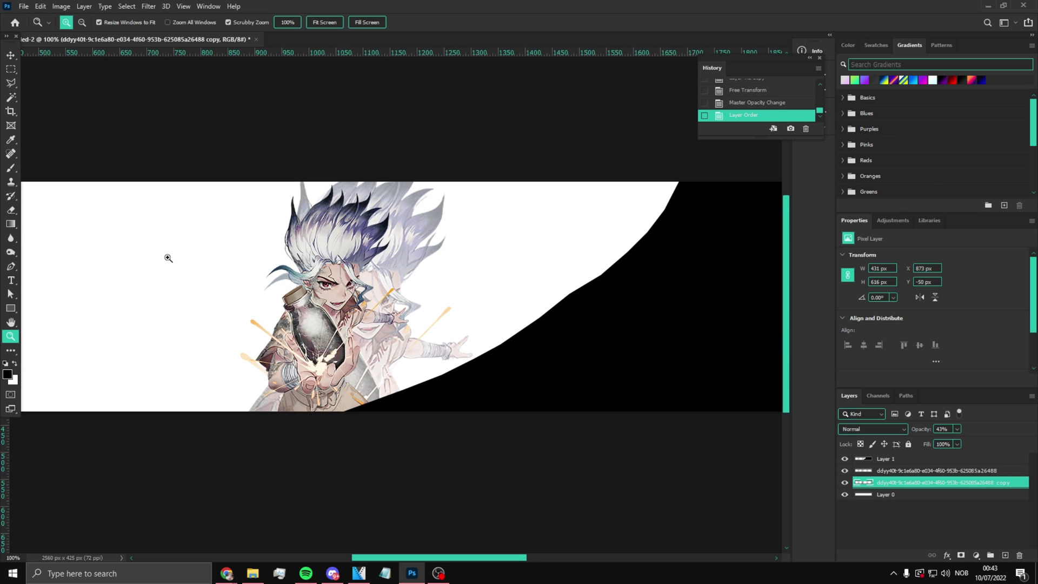
Add the text "YUZO" in black on a new type layer above Layer 1.
click(10, 279)
click(897, 461)
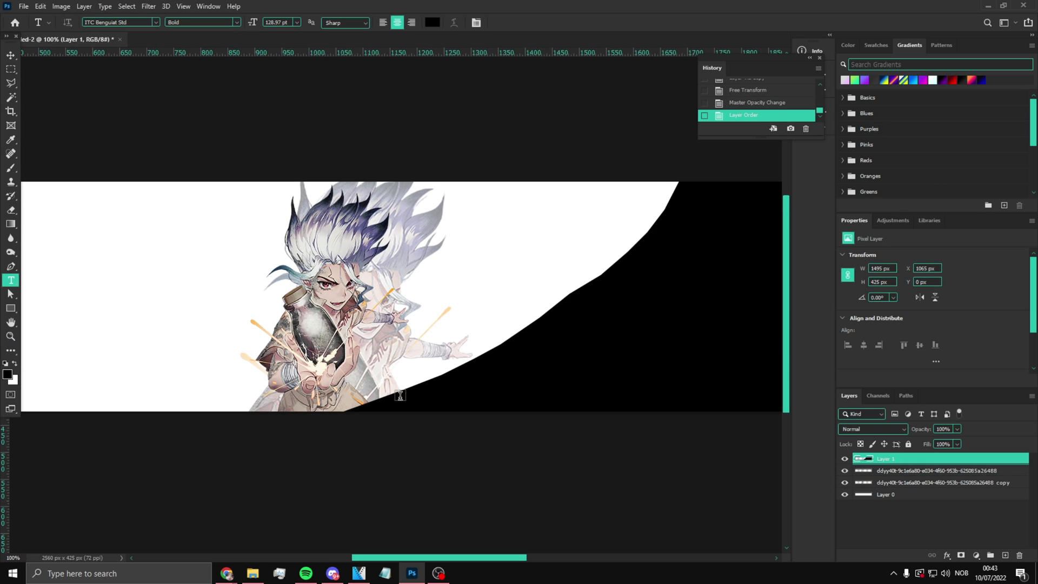
scroll(325, 362, down, 3)
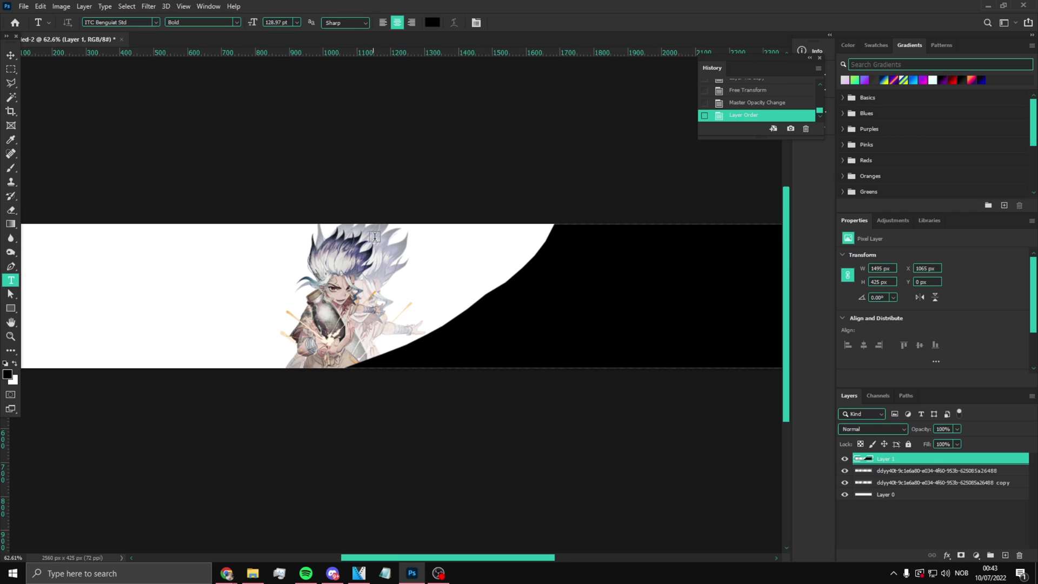
click(340, 311)
key(BackSpace)
text(Yuzi)
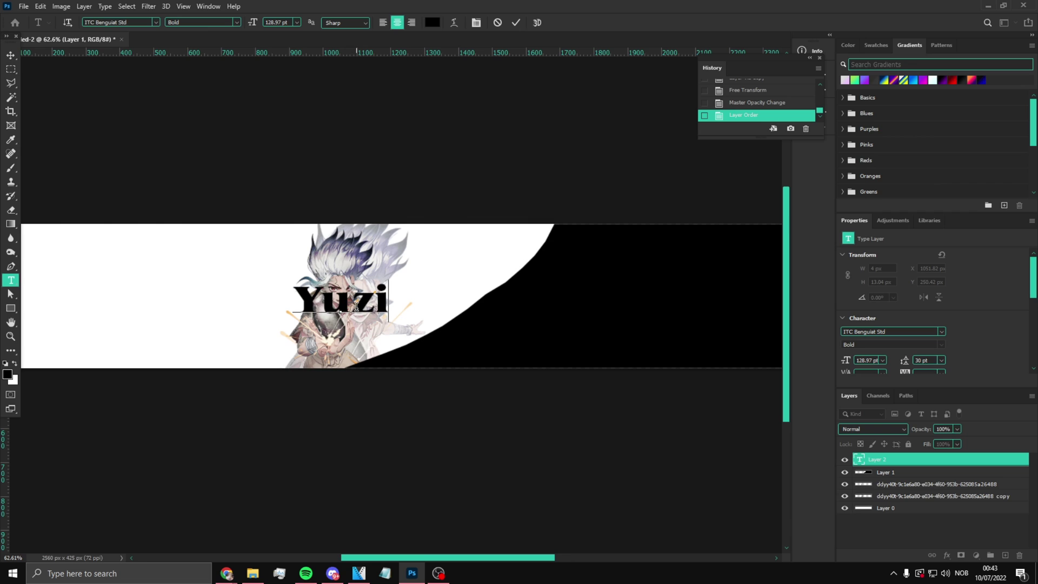
key(BackSpace)
key(BackSpace)
key(BackSpace)
text(UZO)
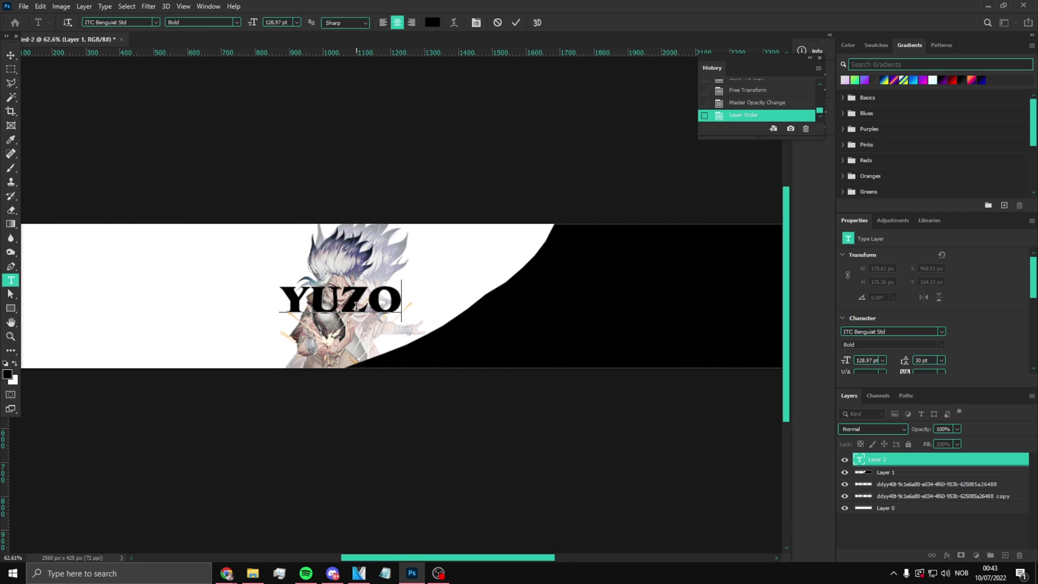
Set the YUZO text's font to Akira Expanded Super Bold and move the text right, across the black shape's curved edge.
key(ctrl+a)
click(157, 22)
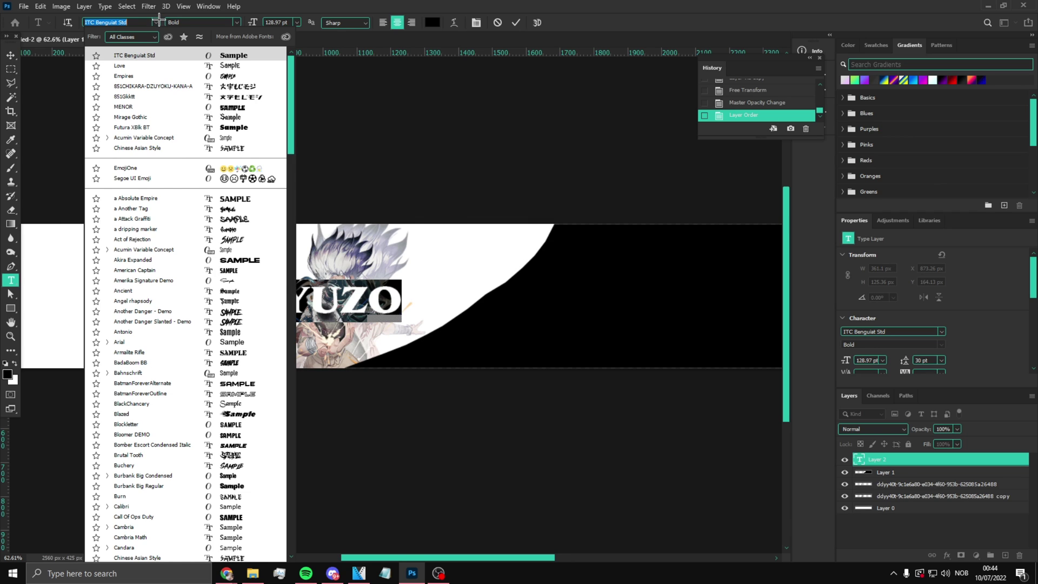
text(akira)
key(Return)
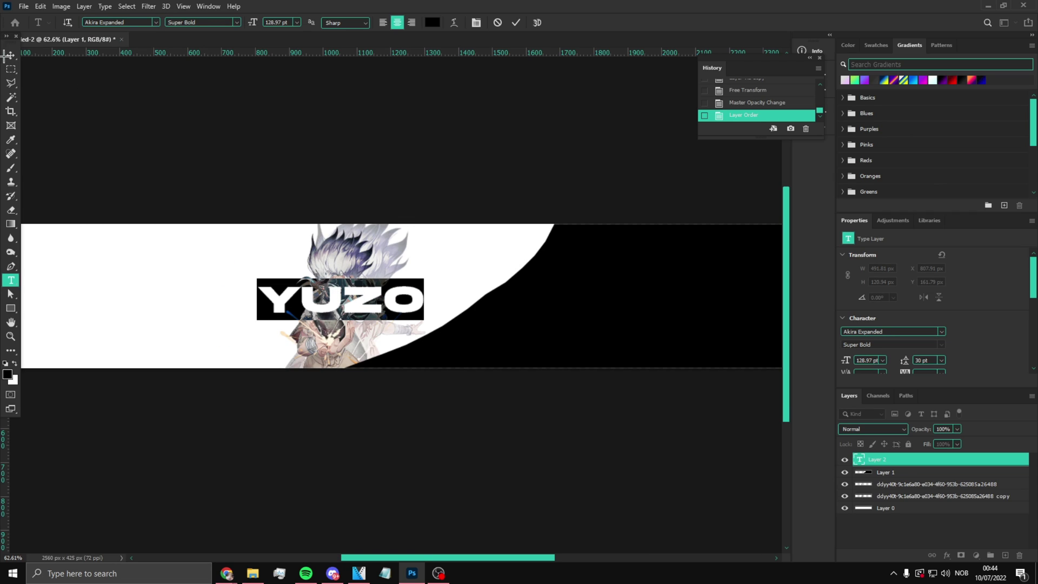
click(11, 54)
key(ctrl+t)
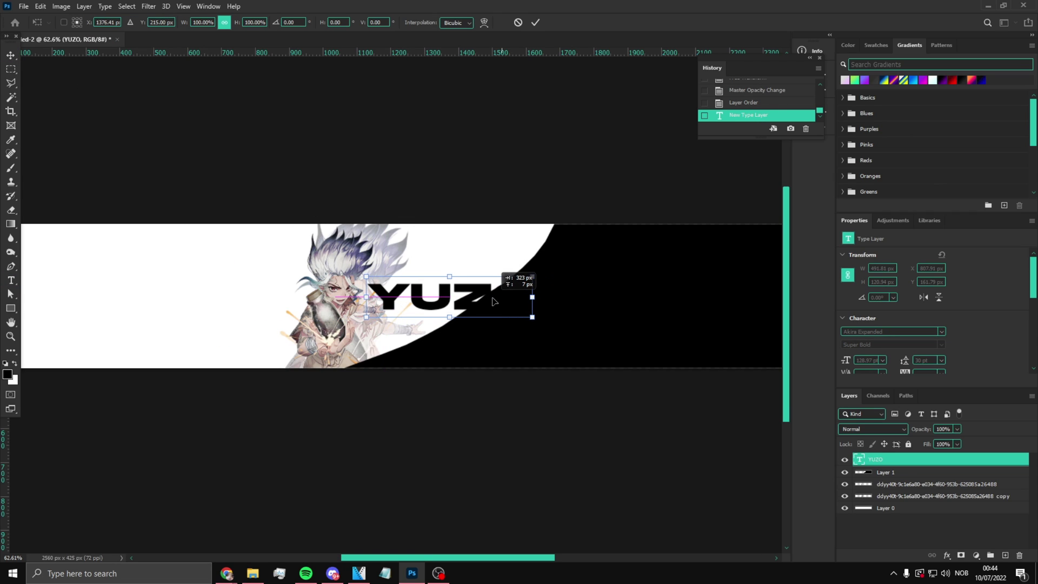
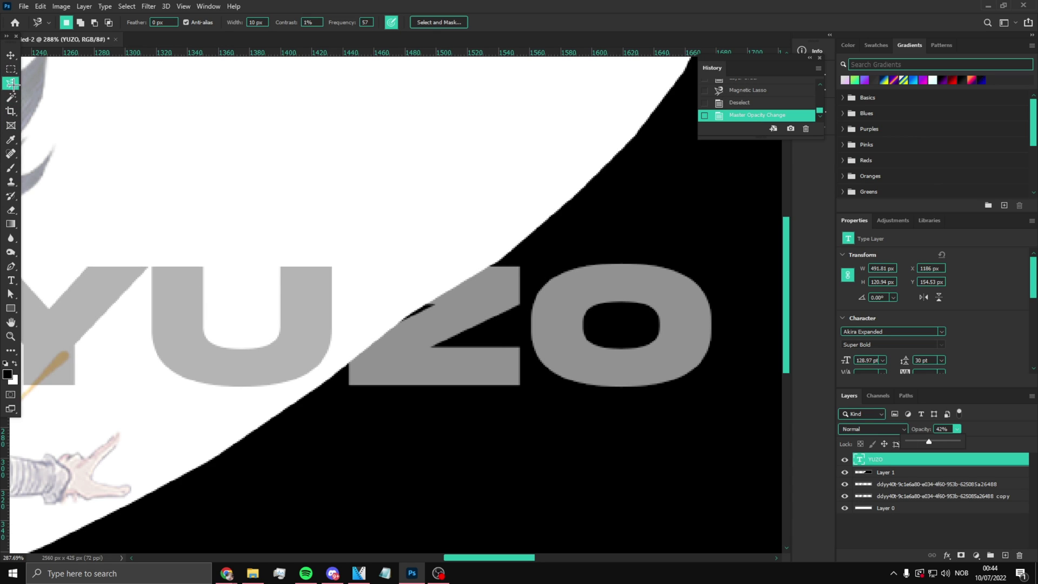
Enclose the part of the YUZO text lying over the black shape in a Polygonal Lasso selection that follows the curve.
right_click(11, 83)
click(72, 97)
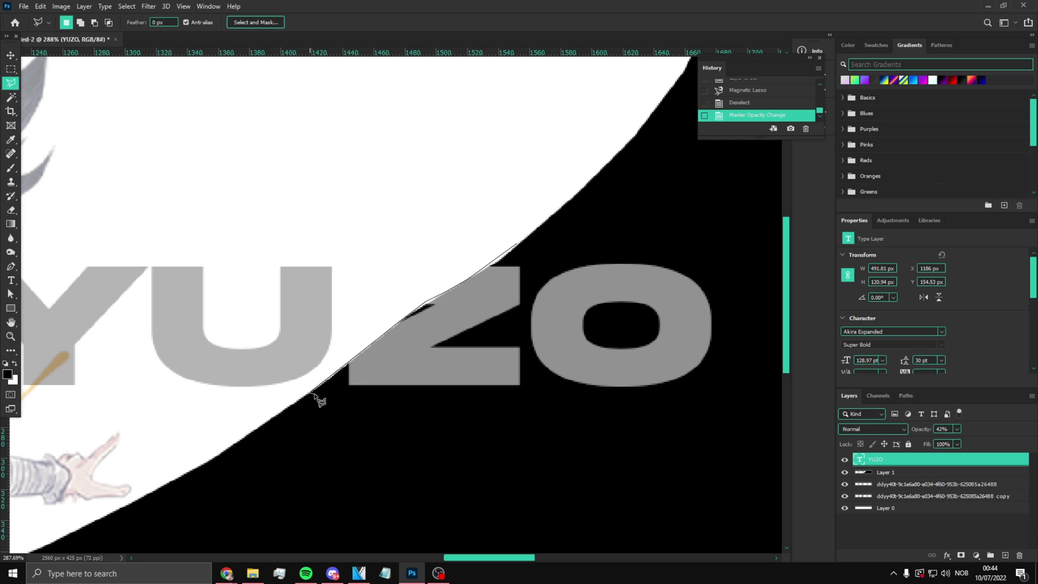
click(730, 268)
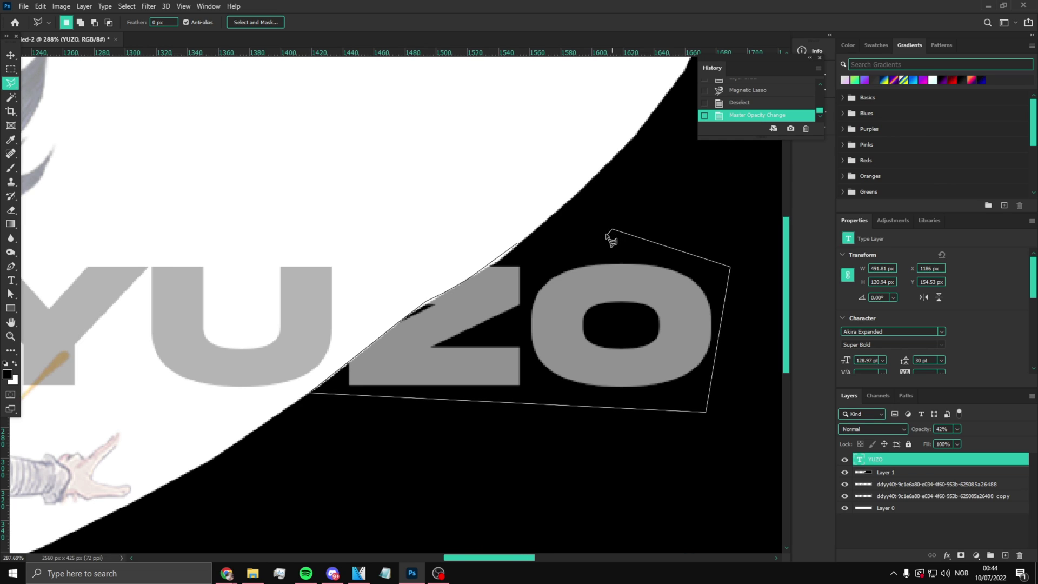
click(521, 252)
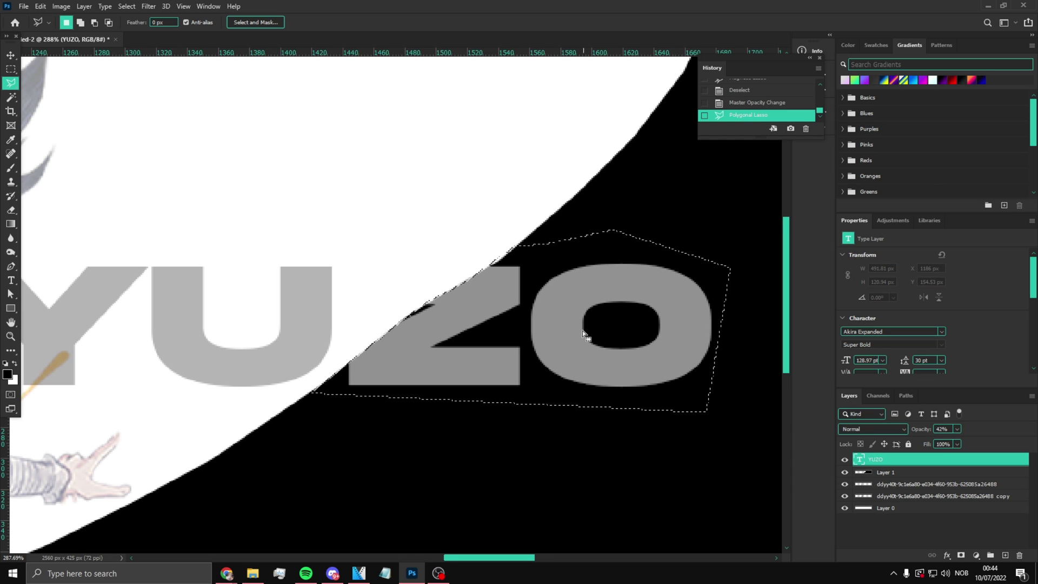
scroll(562, 324, down, 3)
scroll(560, 320, up, 1)
scroll(649, 352, down, 2)
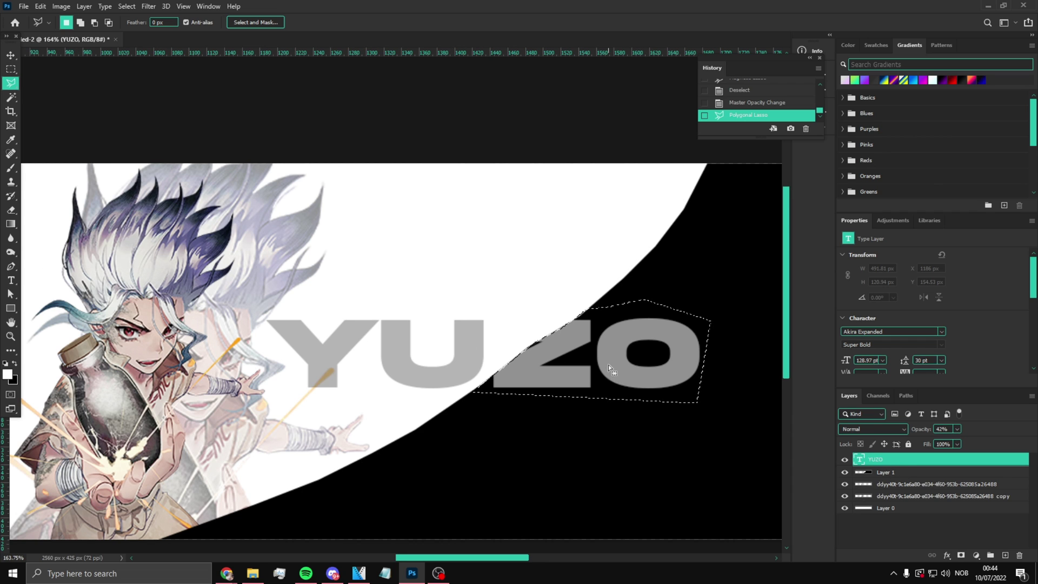
scroll(612, 356, up, 3)
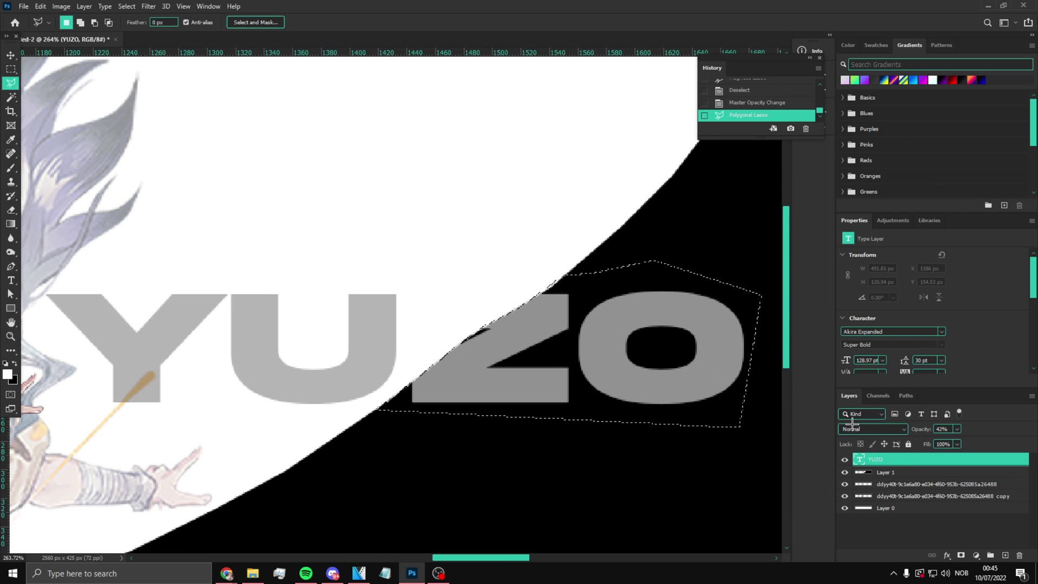
Try to rasterize the YUZO text and paint its selected part white with the Brush tool, and undo both.
click(11, 168)
click(563, 317)
key(Return)
click(554, 368)
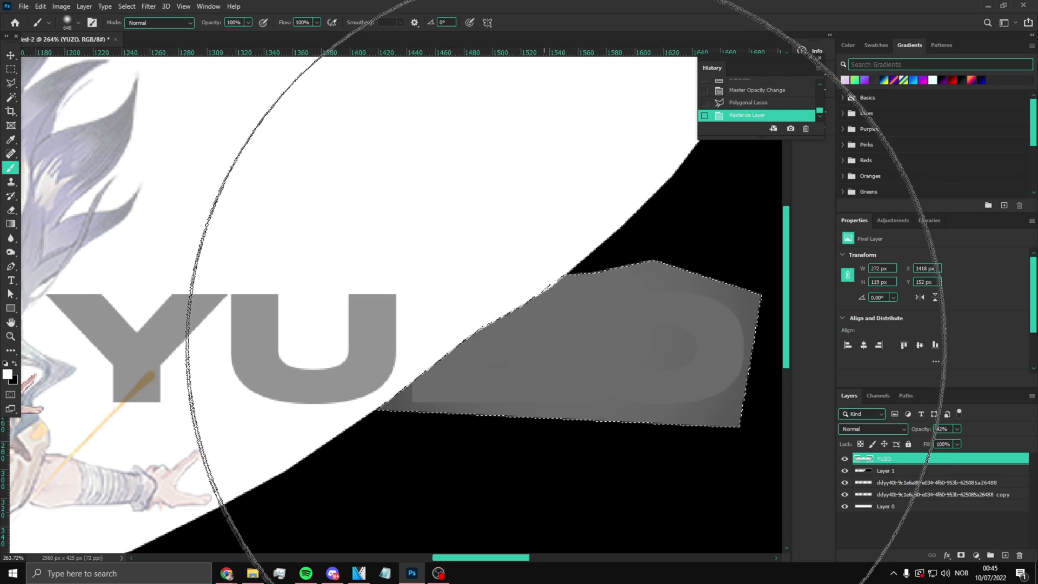
key(ctrl+z)
key(ctrl+z)
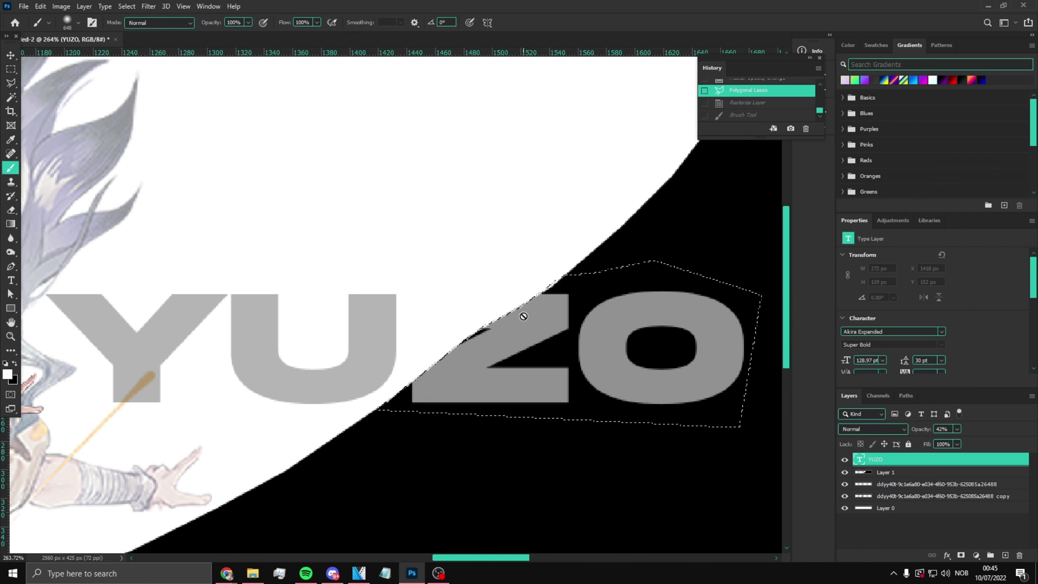
click(592, 339)
click(538, 220)
scroll(603, 355, down, 4)
scroll(526, 358, up, 4)
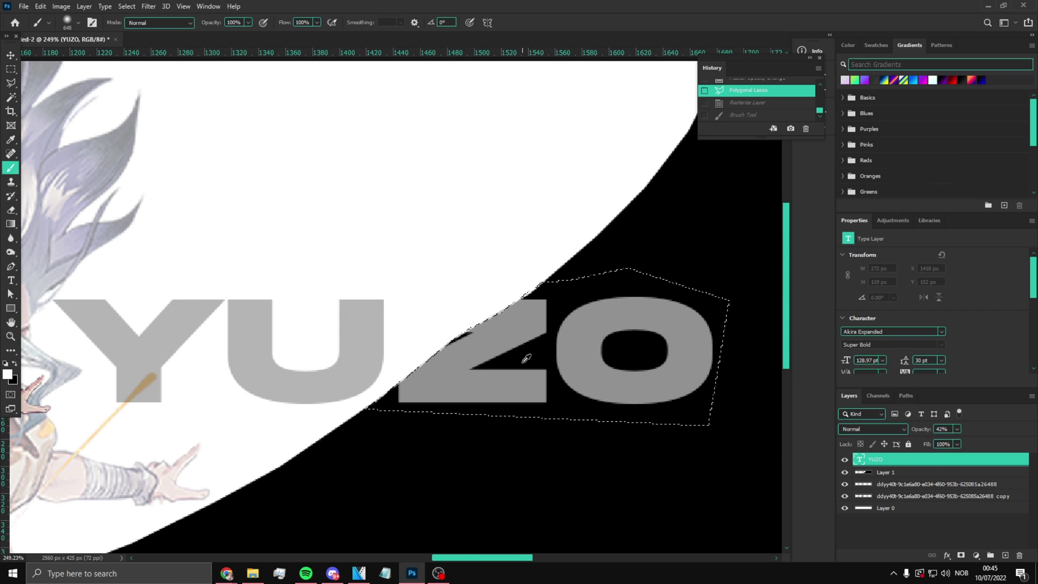
scroll(528, 324, down, 3)
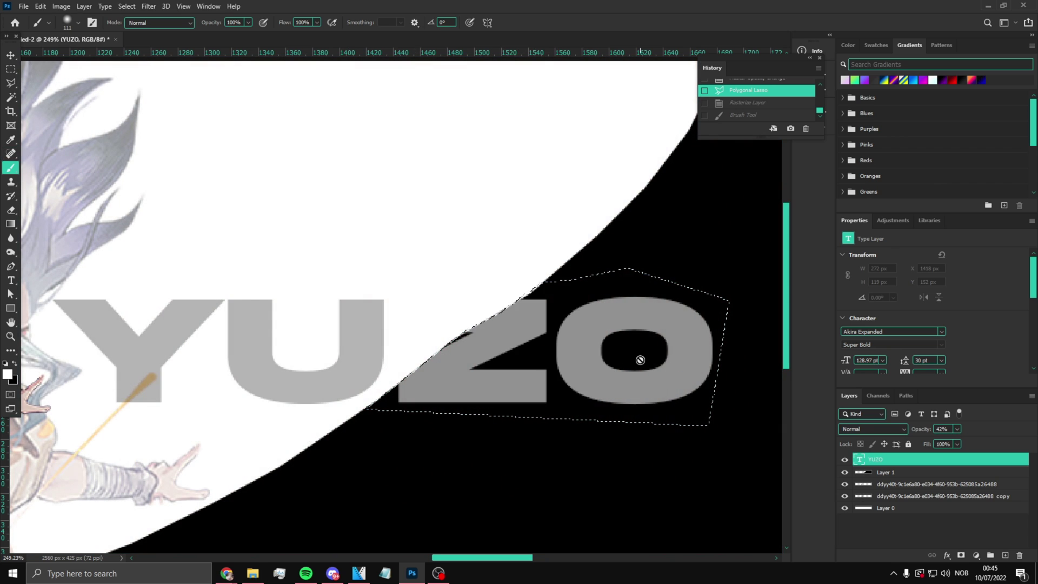
scroll(632, 361, up, 5)
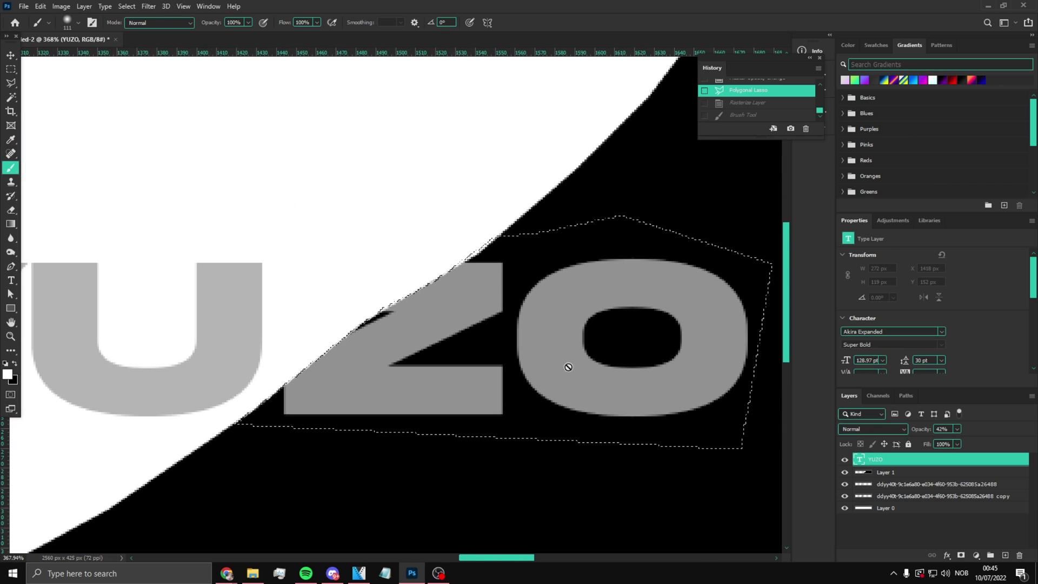
key(ctrl+j)
click(523, 219)
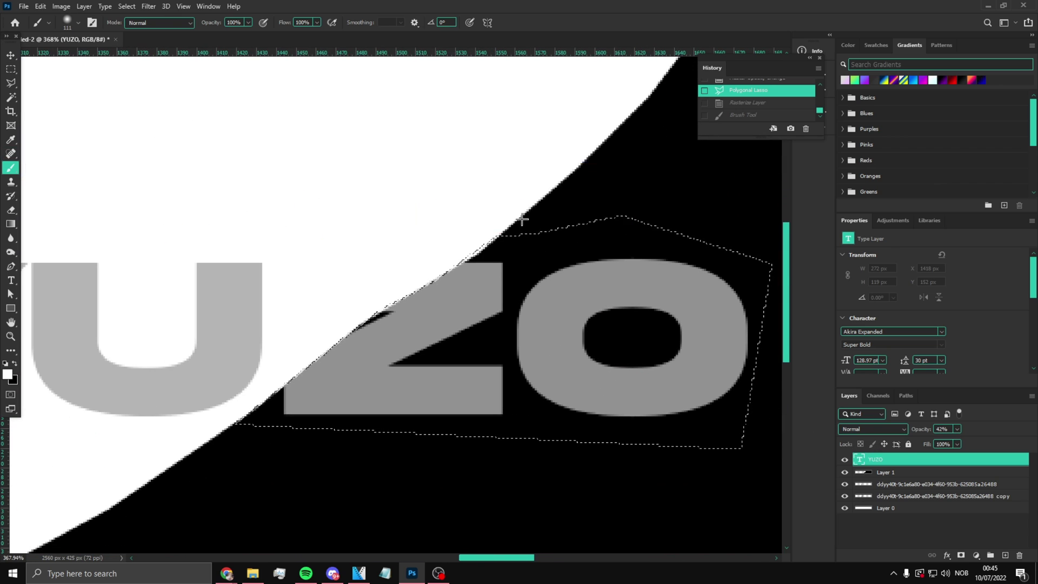
Rasterize the YUZO text layer and copy its selected part over the black shape onto a new layer.
right_click(889, 459)
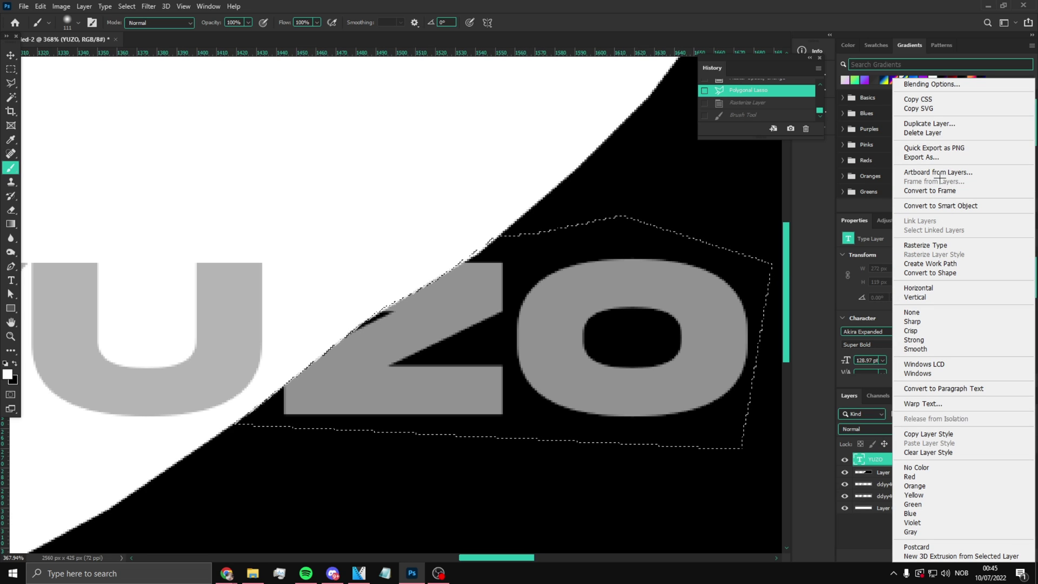
click(941, 245)
scroll(529, 330, up, 1)
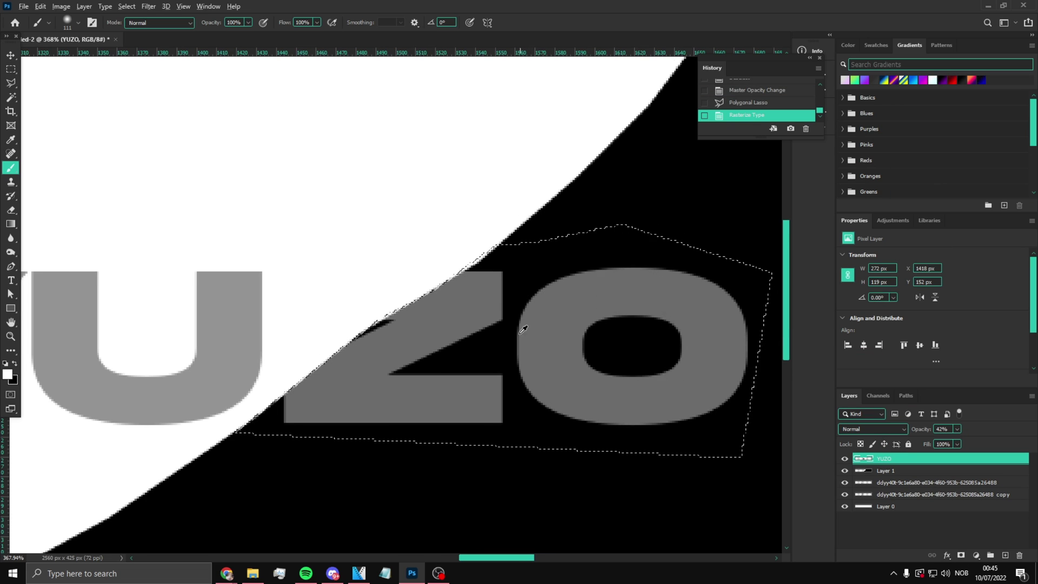
scroll(530, 329, down, 3)
key(ctrl+j)
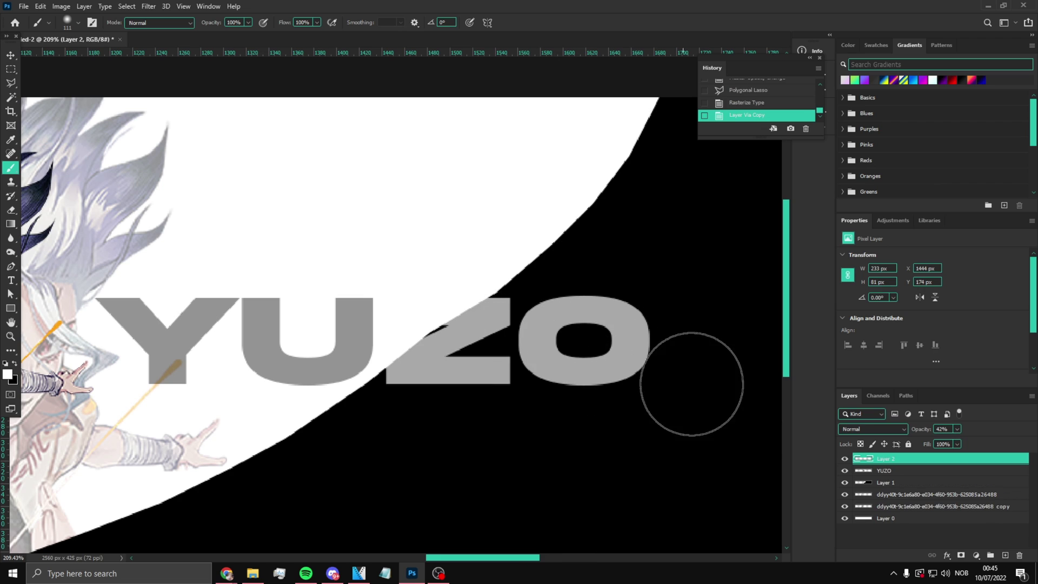
Add a new layer clipped to the copied letter parts and brush white over them.
click(845, 459)
click(844, 459)
click(1004, 554)
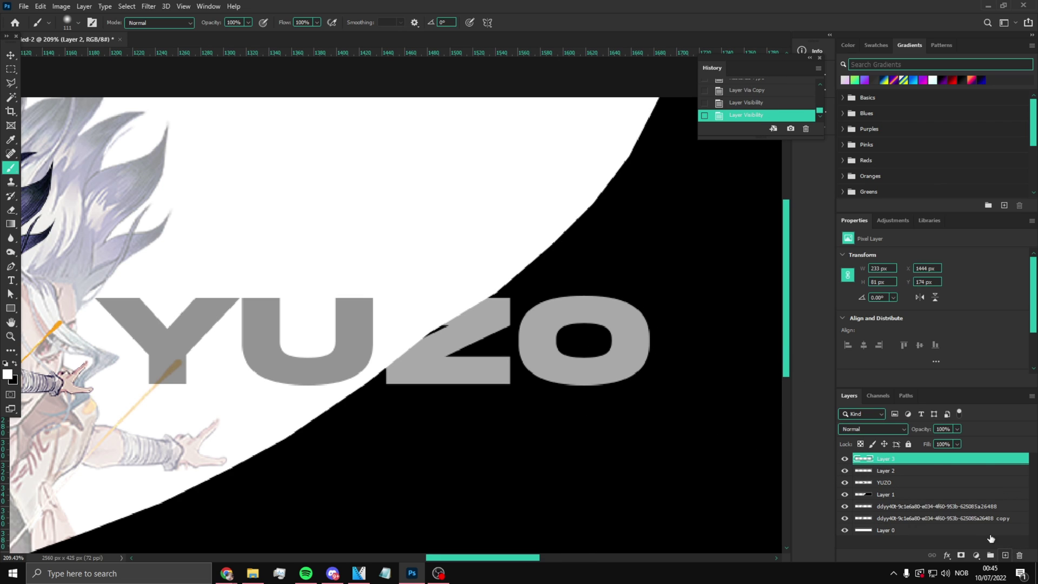
alt+click(909, 461)
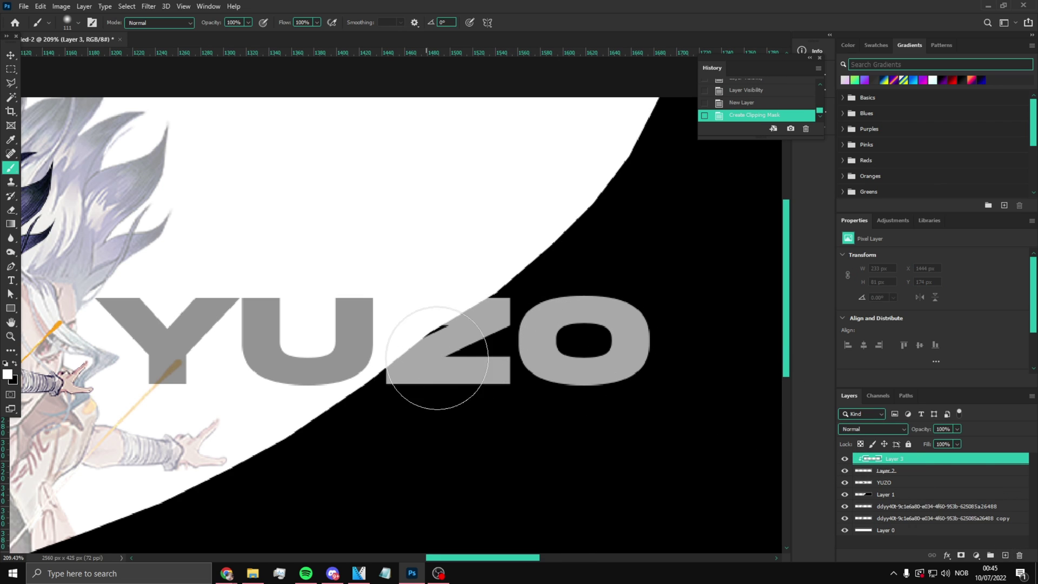
click(601, 329)
Set the opacity of the YUZO layer and of Layer 2 to 100%.
click(906, 482)
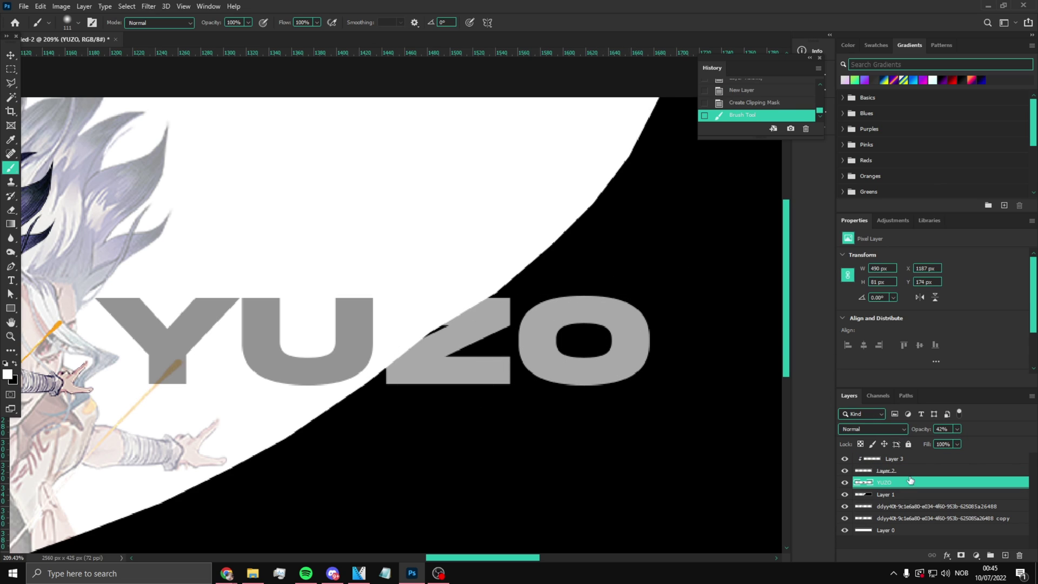
drag(956, 428, 990, 429)
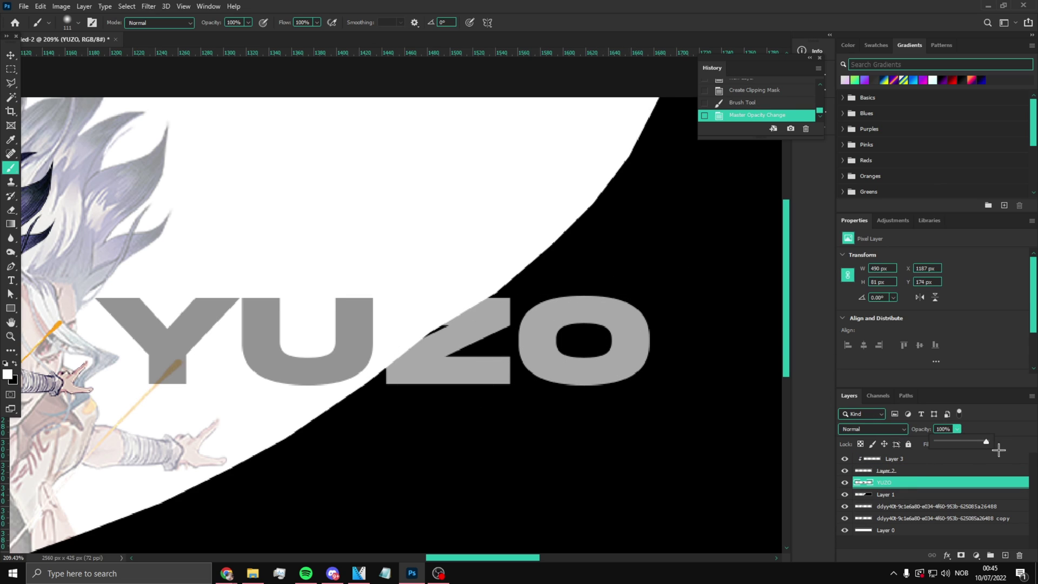
click(913, 472)
drag(1029, 441, 1029, 442)
Undo the brush stroke made on Layer 2 and paint the copied letter parts fully white on clipped Layer 3.
click(491, 335)
key(ctrl+z)
click(903, 459)
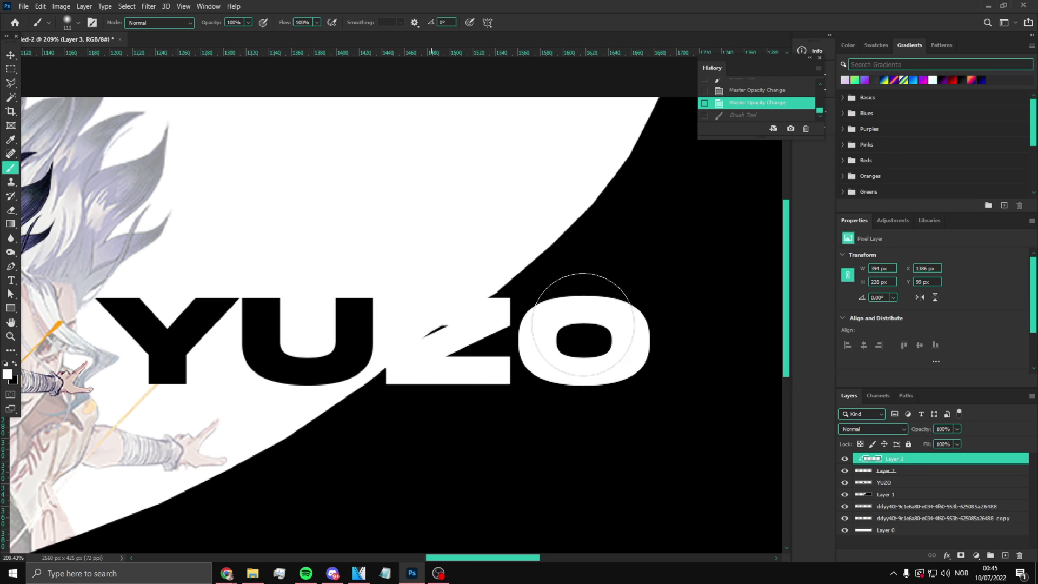
key(ctrl+shift+z)
Apply a black Color Overlay at 100% opacity to the YUZO layer.
click(895, 484)
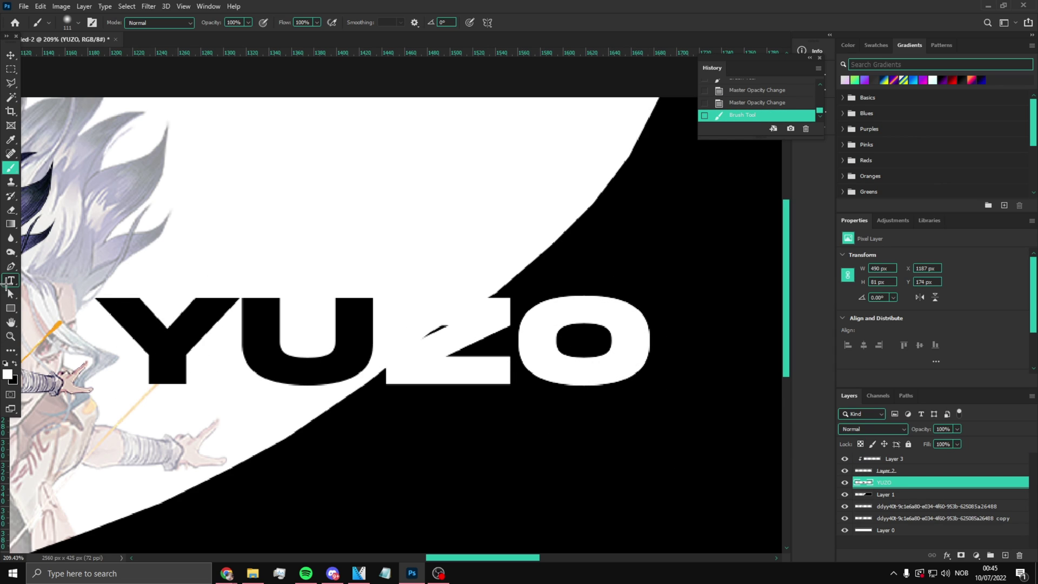
right_click(902, 486)
click(913, 58)
click(596, 400)
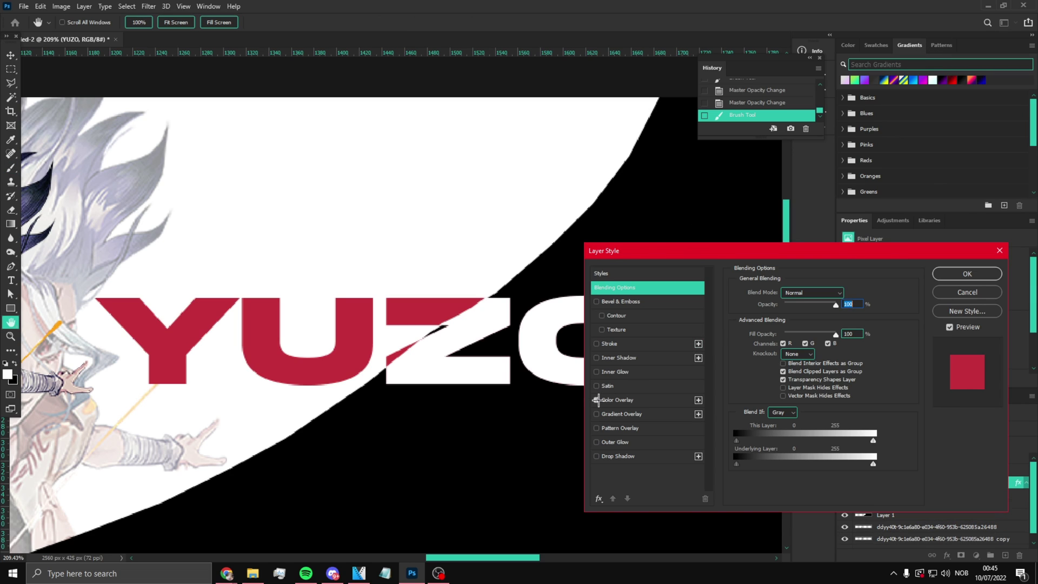
click(620, 400)
click(847, 292)
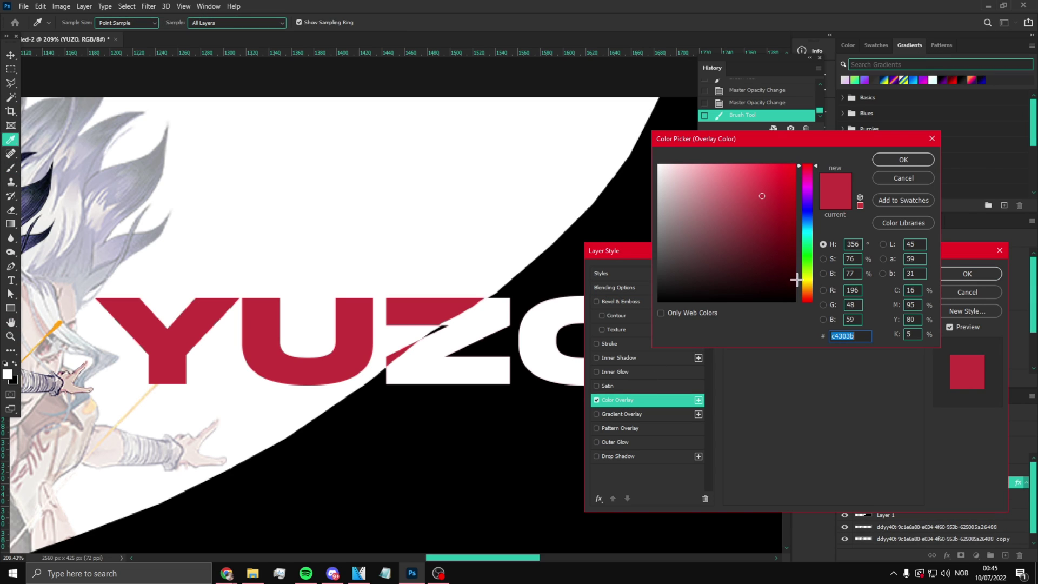
click(659, 301)
click(909, 159)
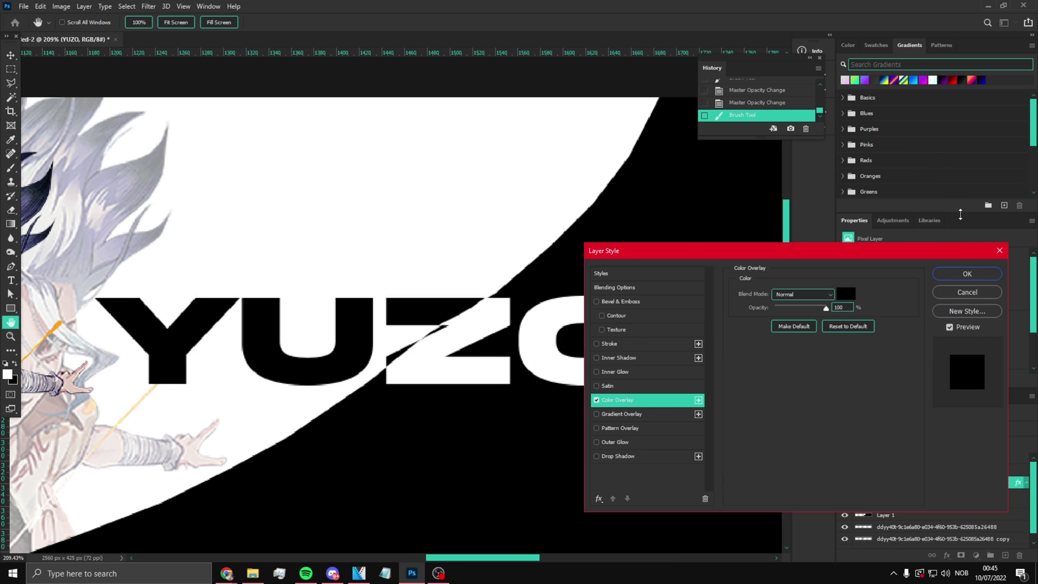
click(967, 273)
Examine the two-tone YUZO text up close and within the whole banner, especially where the curve crosses the Z.
scroll(439, 290, down, 5)
scroll(439, 291, up, 3)
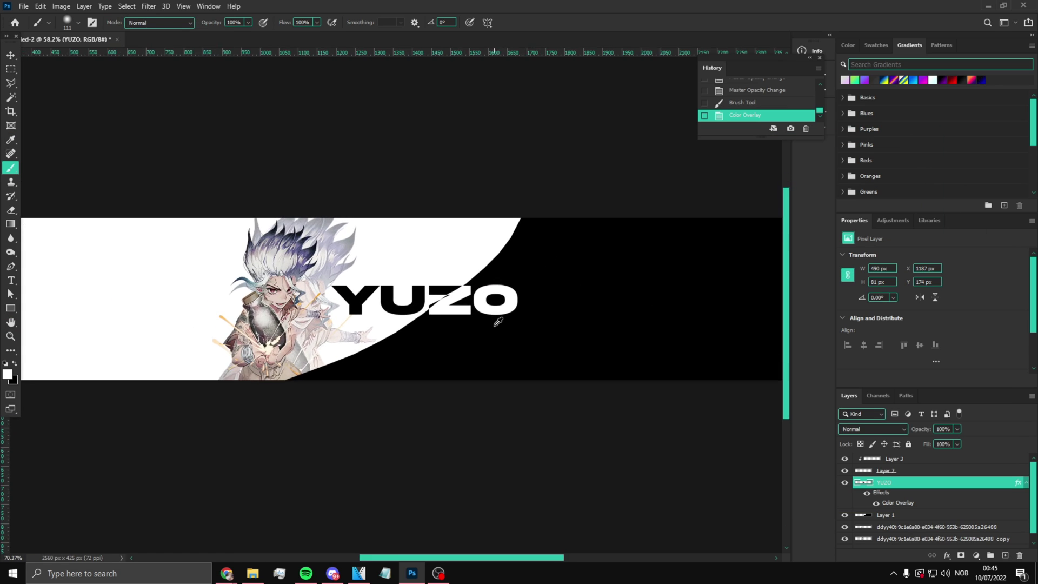
scroll(439, 290, up, 5)
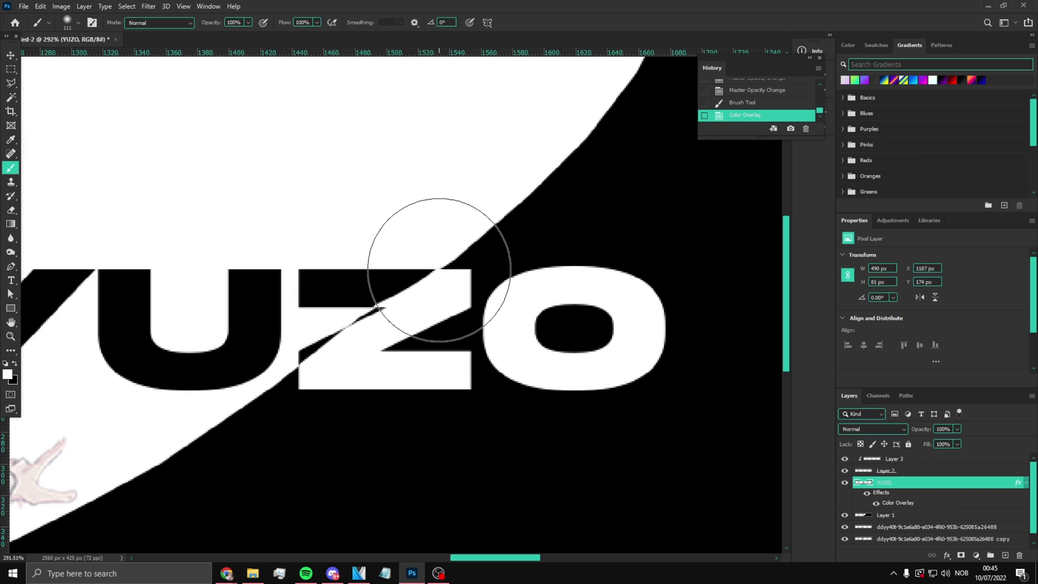
click(10, 335)
right_click(313, 346)
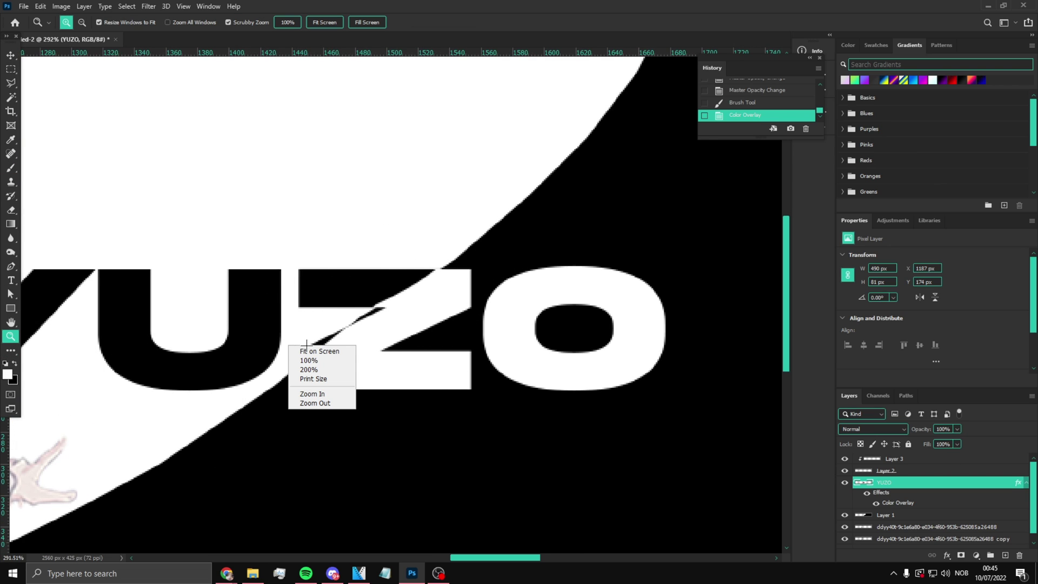
click(313, 350)
drag(369, 361, 488, 263)
drag(402, 329, 361, 297)
right_click(362, 297)
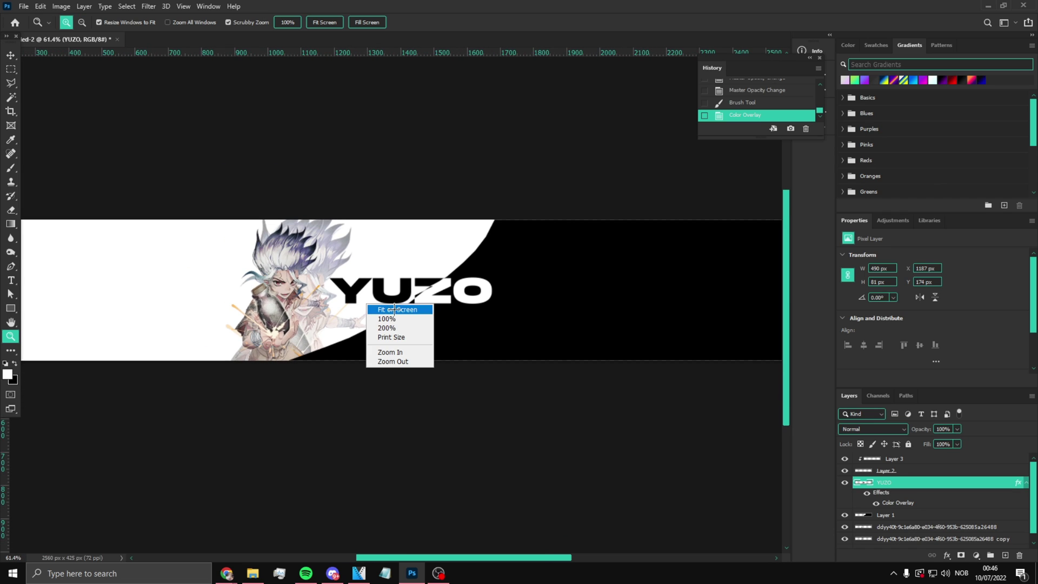
click(379, 303)
drag(439, 332, 431, 276)
drag(491, 227, 570, 171)
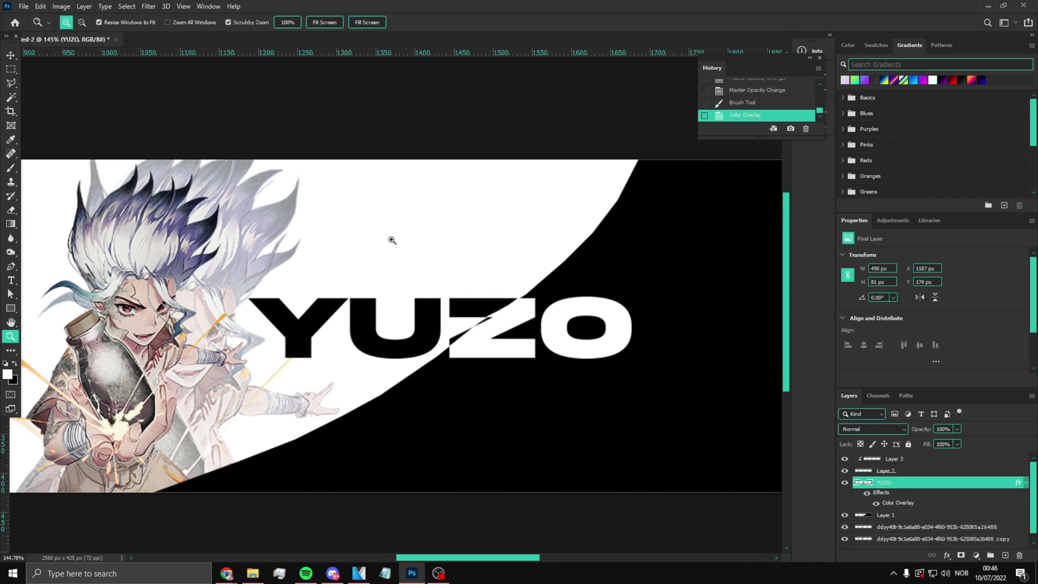
Start a new type layer in the white area above the YUZO lettering, using BlackChancery Regular at 18 pt.
click(10, 279)
click(156, 22)
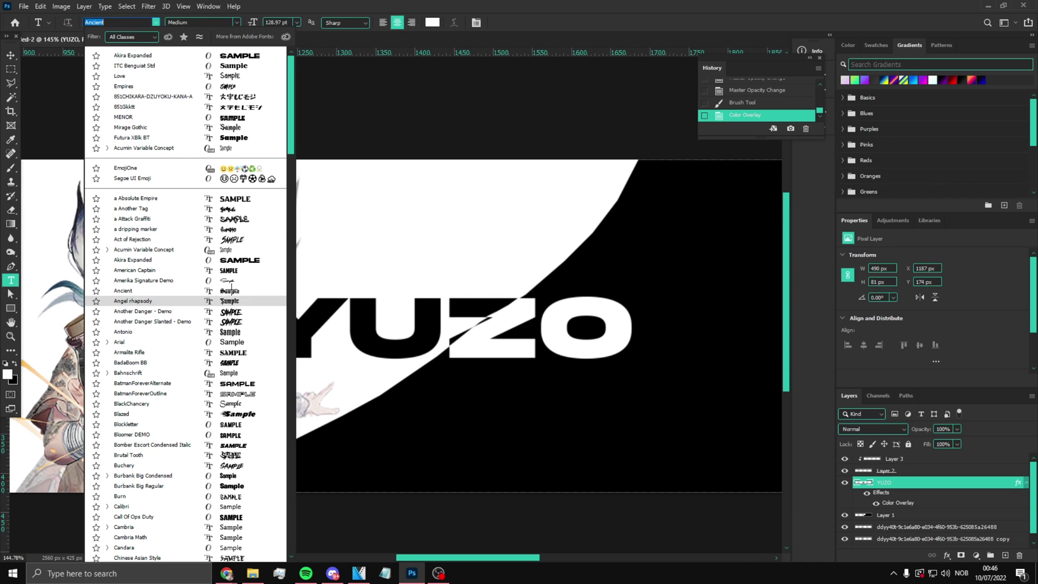
scroll(231, 304, down, 2)
scroll(231, 304, down, 7)
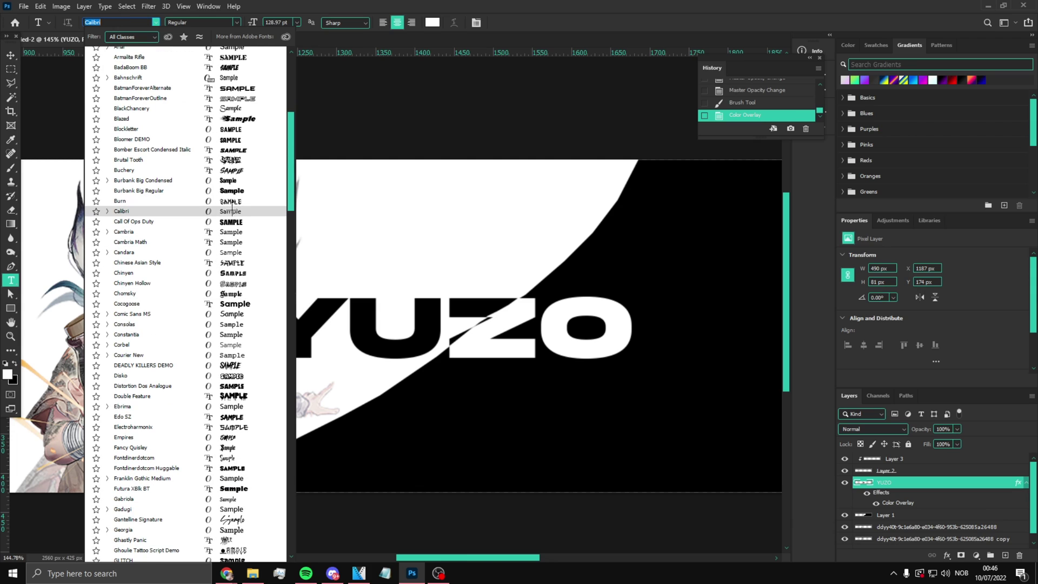
click(251, 109)
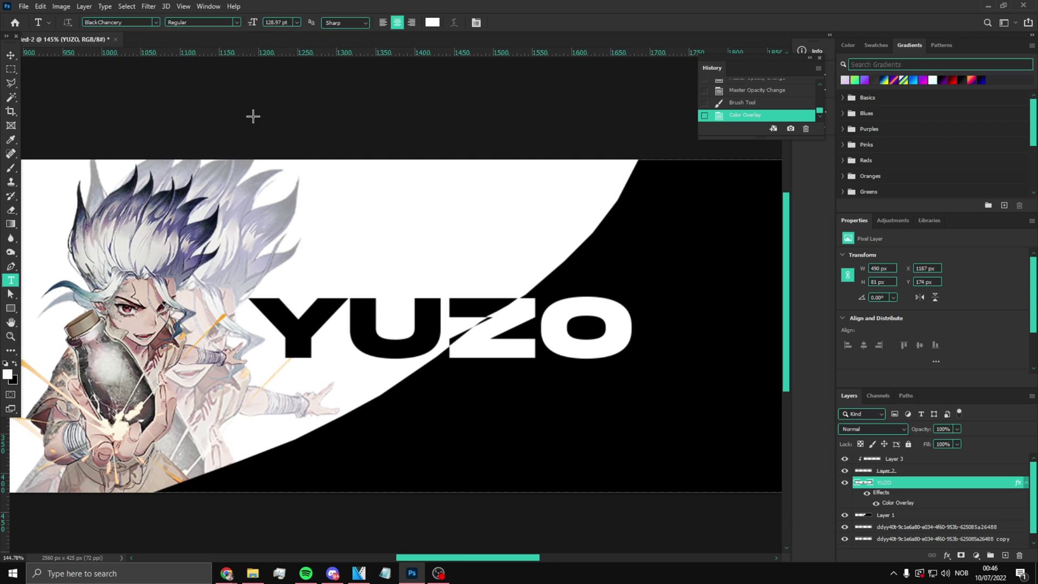
click(547, 187)
key(BackSpace)
click(297, 23)
click(295, 115)
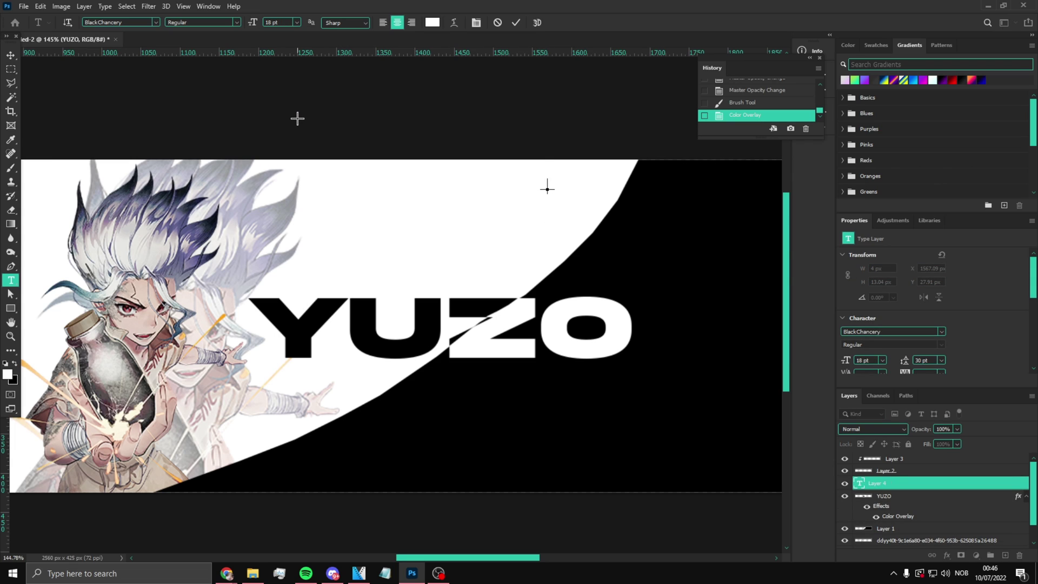
Set the text color to black and enter "YouTube Yuzo" on the new type layer.
click(433, 22)
text(000000)
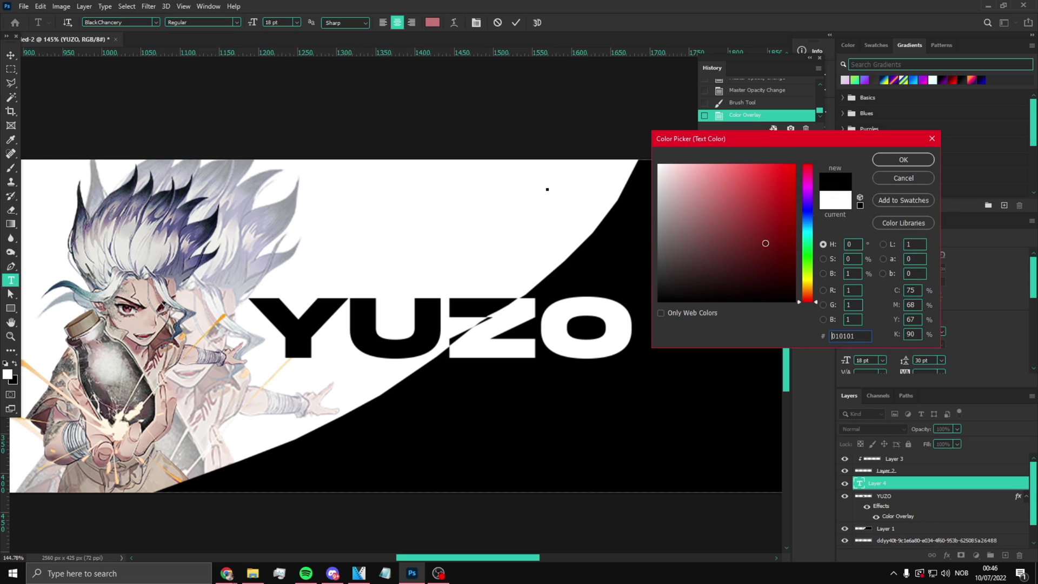
click(911, 157)
text(Ds)
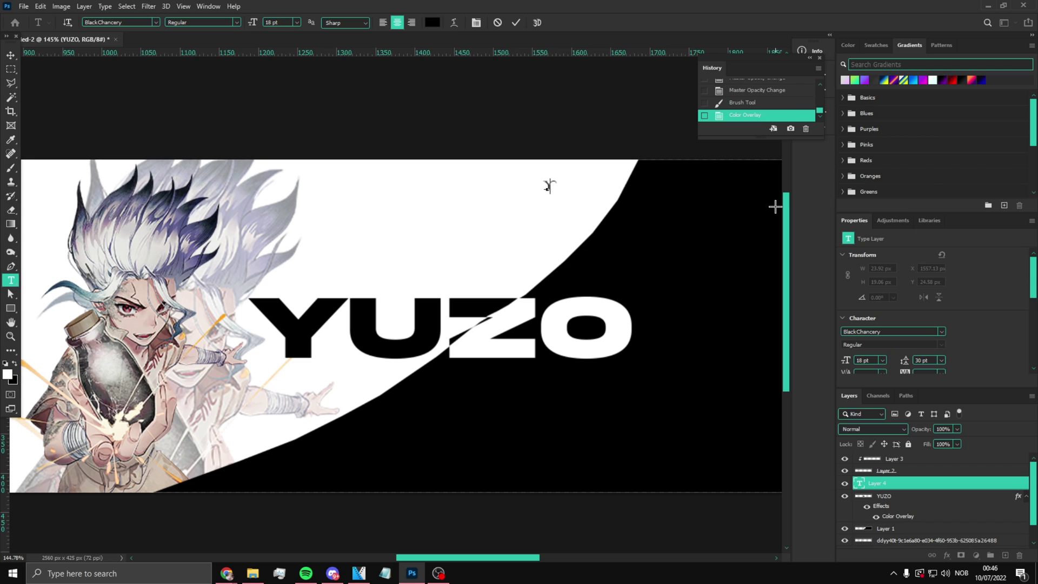
text(Yuzo)
Change the font of the "YouTube Yuzo" text to Candara Regular and commit it.
key(ctrl+a)
click(155, 22)
scroll(208, 249, down, 5)
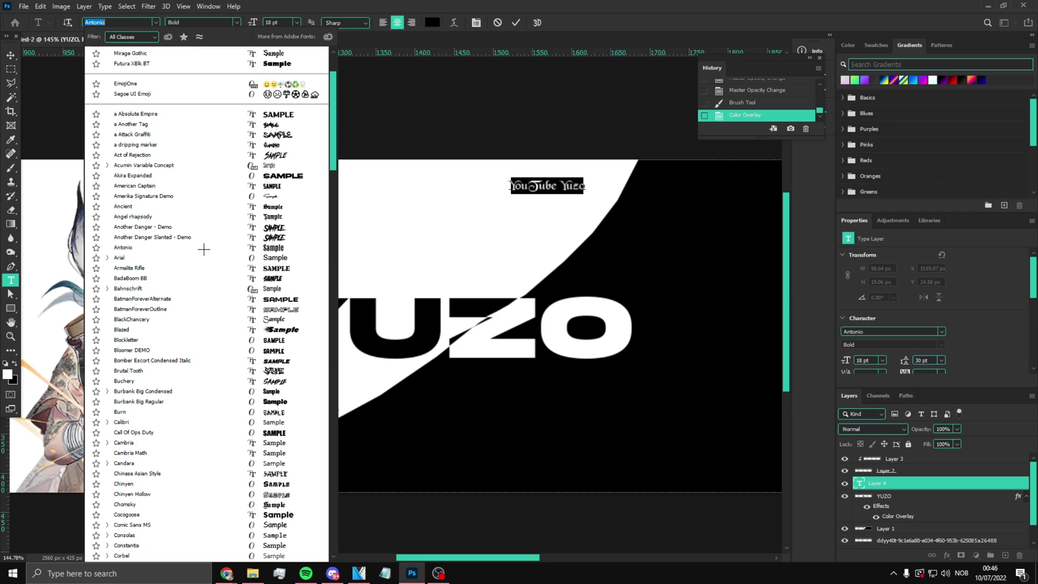
scroll(204, 182, up, 2)
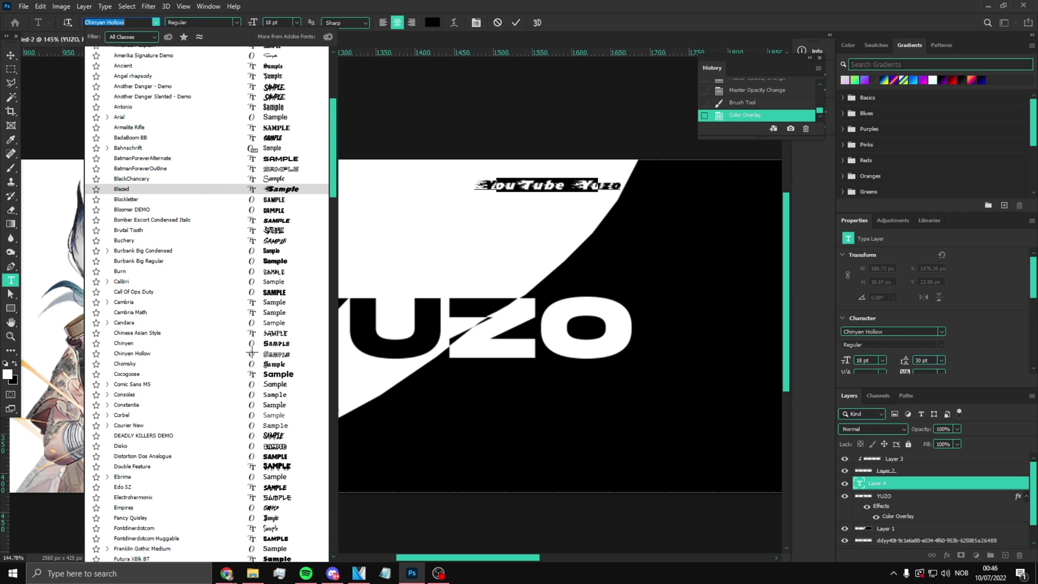
click(246, 321)
click(11, 54)
scroll(521, 199, up, 1)
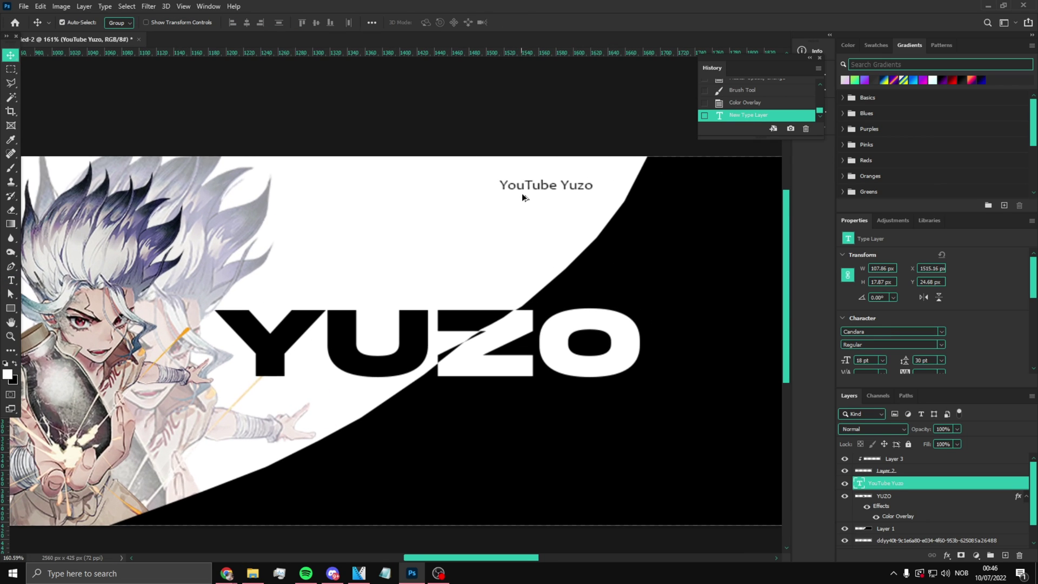
Replace the "YouTube Yuzo" text with "Subcriber goal: 10,000k Subscribers".
click(11, 280)
drag(591, 186, 482, 187)
key(BackSpace)
text(Subcriber goal)
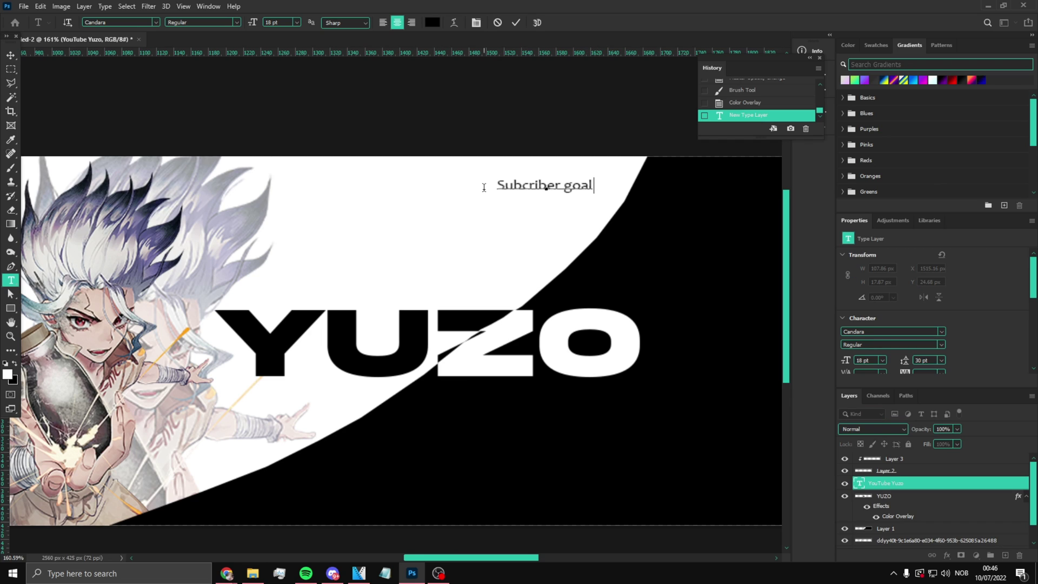
text(: 10)
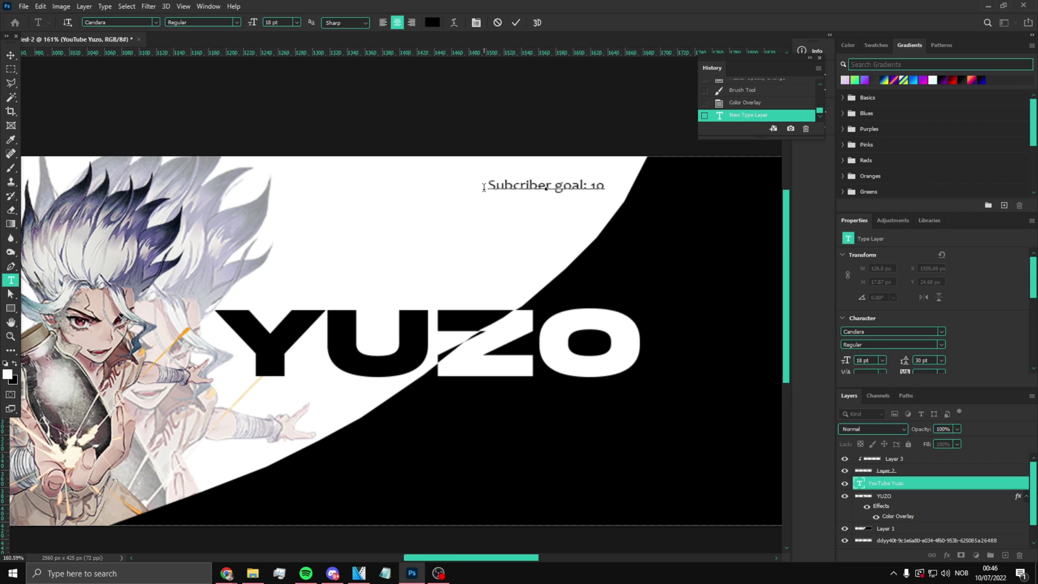
text(,000k S)
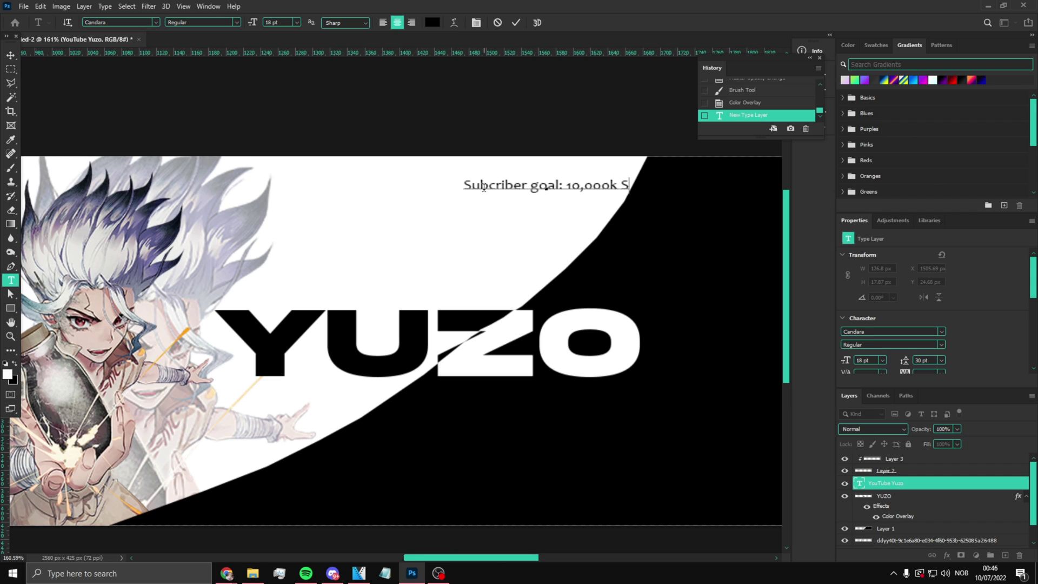
text(ubscribers)
key(ctrl+Return)
Move the subscriber goal text up and left with Free Transform, just below the banner's upper edge.
key(ctrl+t)
drag(528, 190, 496, 166)
key(Return)
Duplicate the "Subcriber goal: 10,000k Subscribers" type layer.
scroll(443, 224, down, 5)
scroll(443, 224, up, 5)
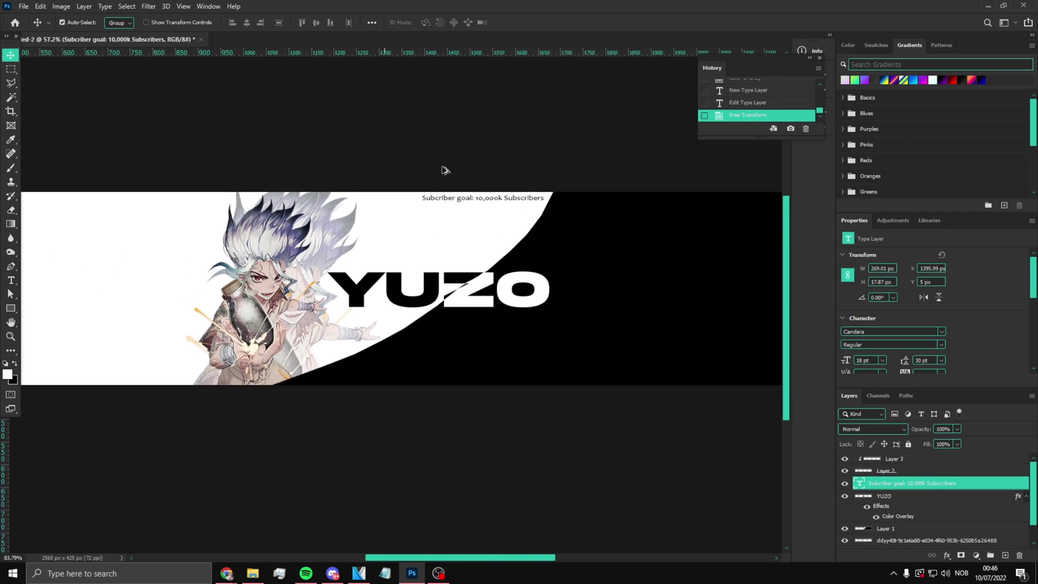
key(ctrl+j)
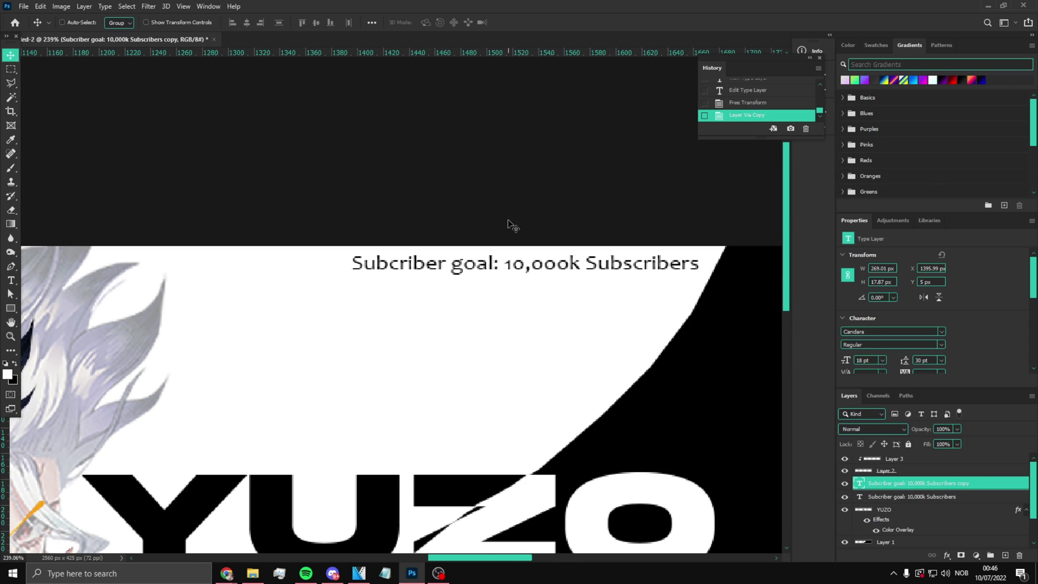
Move the duplicated subscriber goal text directly below the original with Free Transform.
key(ctrl+t)
drag(488, 286, 482, 297)
key(Return)
Replace the duplicated subscriber goal text with "Age: 15" and commit it.
key(t)
drag(700, 287, 353, 293)
key(BackSpace)
text(Age: )
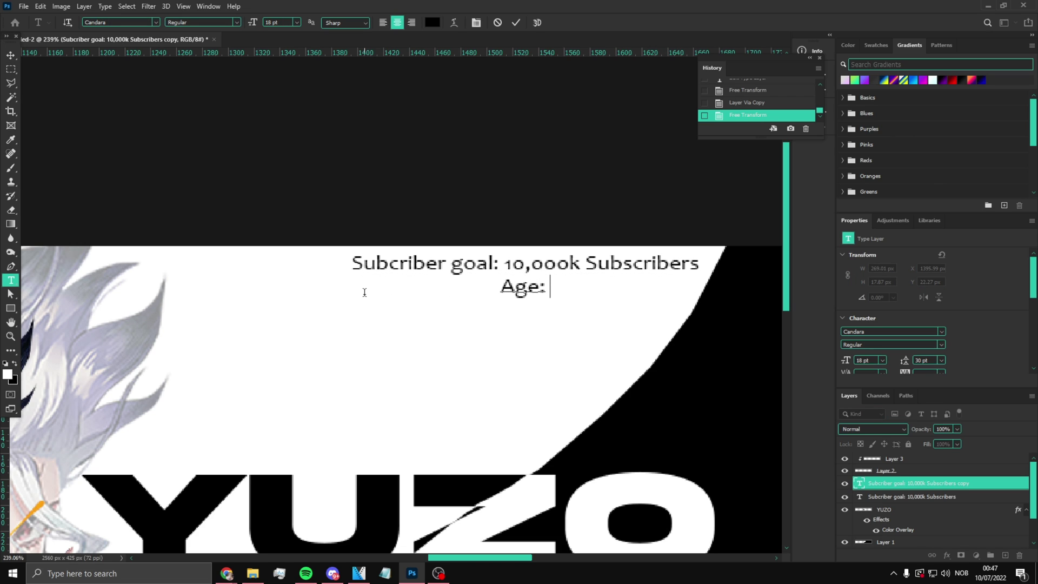
text(15)
click(11, 55)
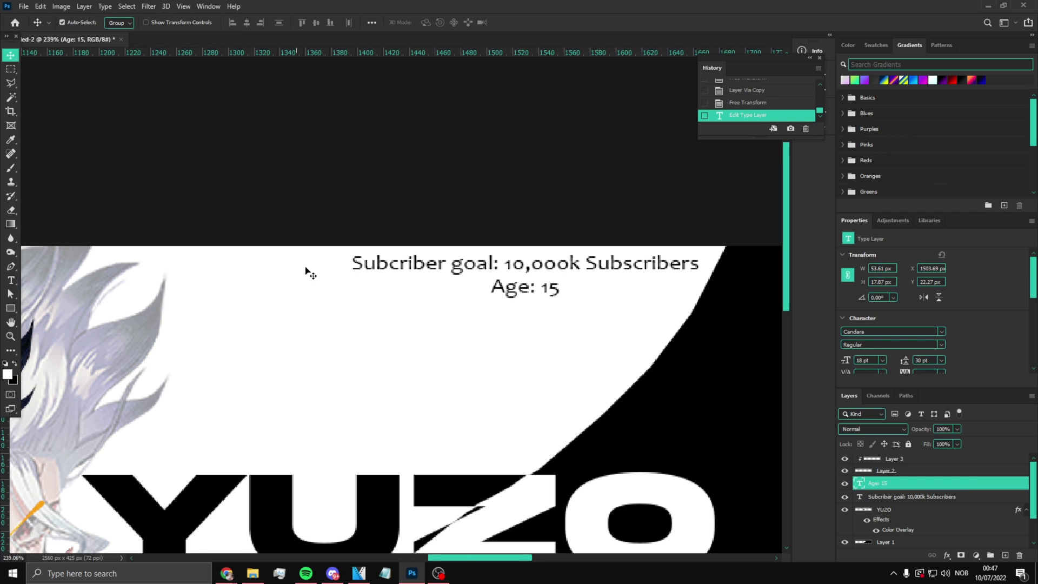
Duplicate the "Age: 15" type layer and place the copy directly below the original.
scroll(366, 294, down, 1)
click(12, 279)
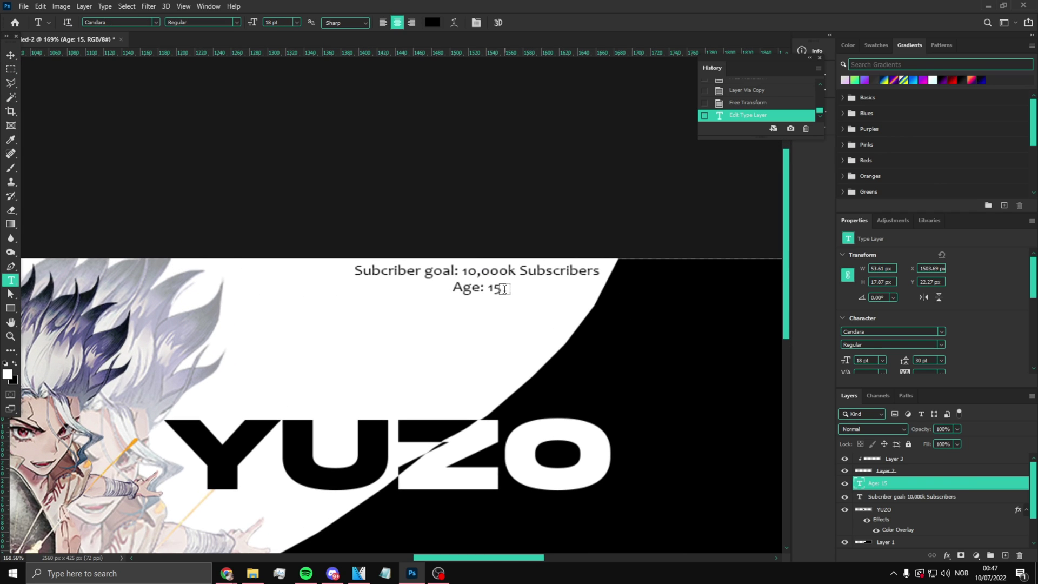
key(ctrl+j)
key(ctrl+t)
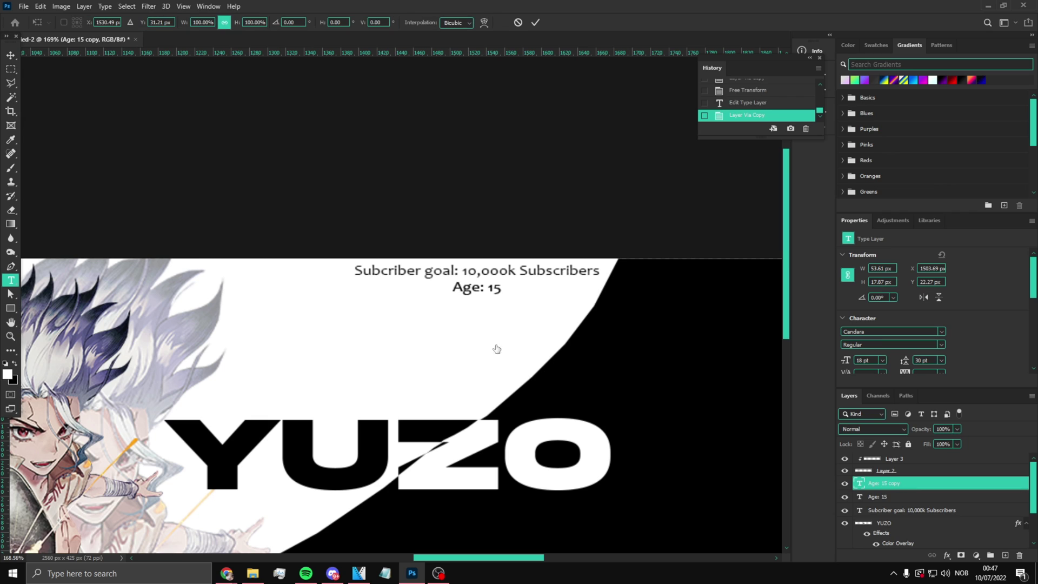
drag(493, 296, 336, 329)
key(Return)
Replace the lower "Age: 15" text with a "Name:" caption giving the first name, a slash and Yuzo.
scroll(458, 287, up, 2)
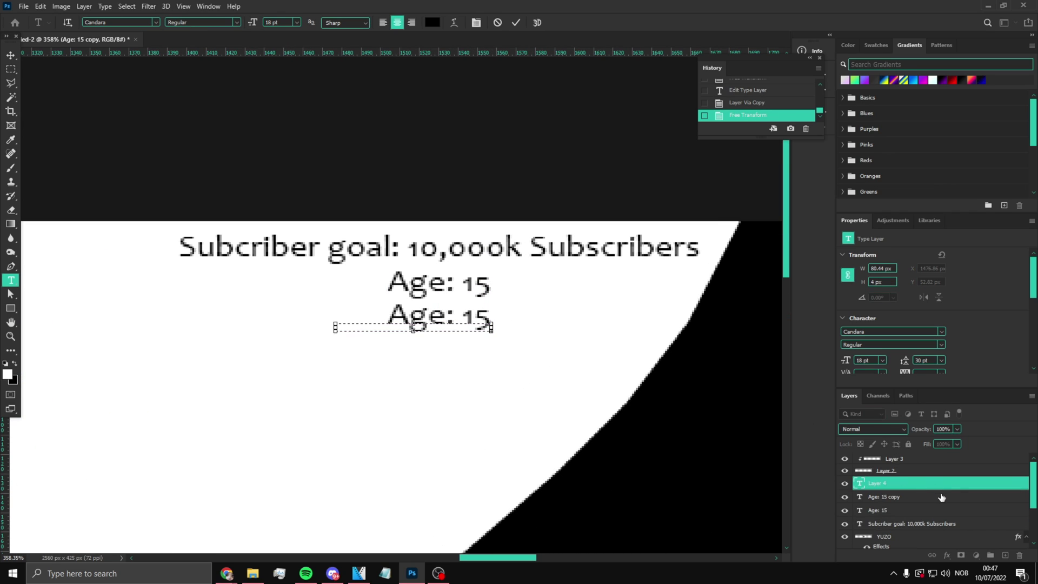
click(900, 495)
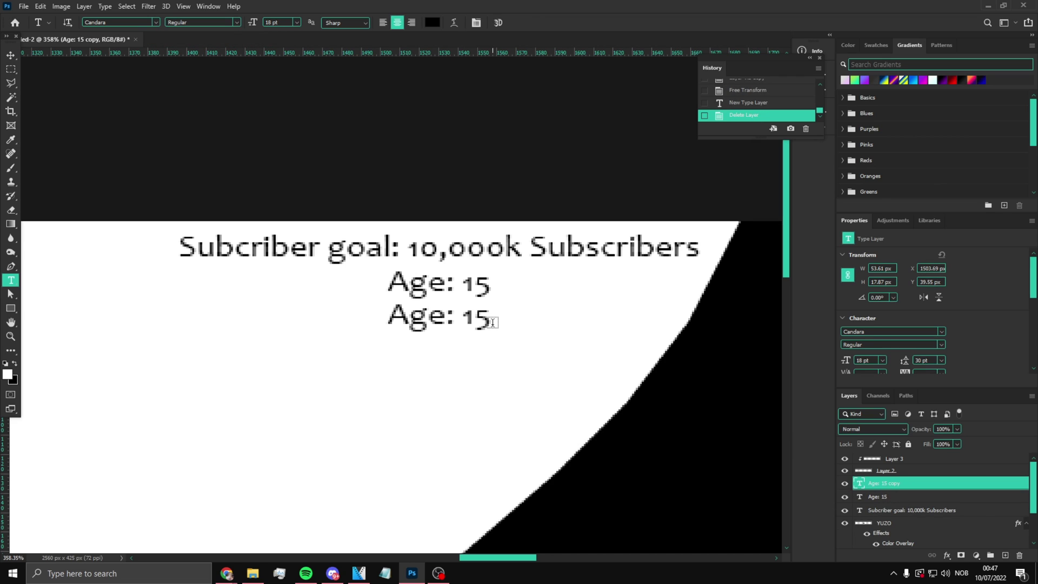
drag(486, 321, 382, 320)
key(BackSpace)
text(Nam)
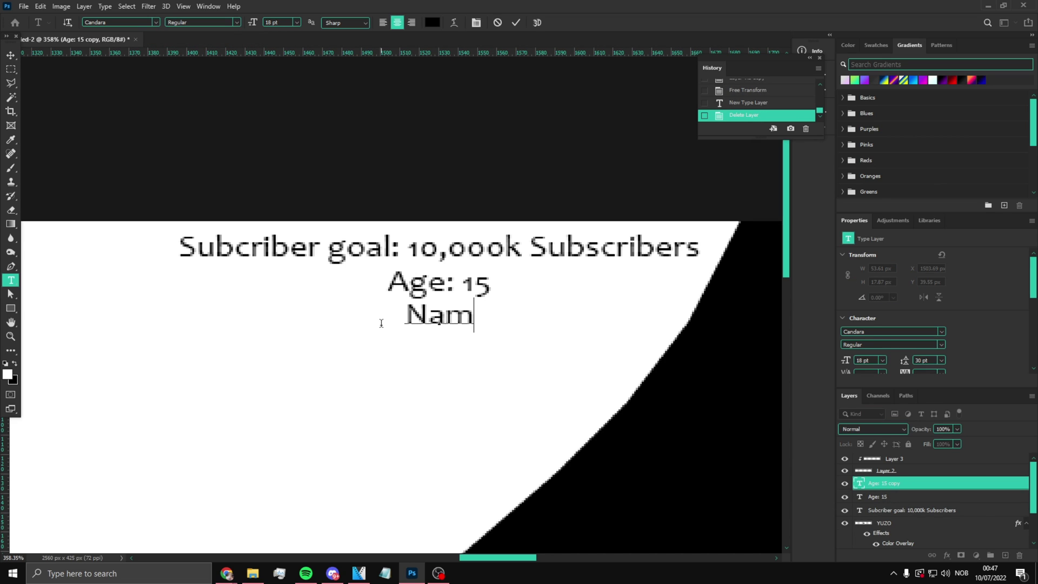
text(e: Alex)
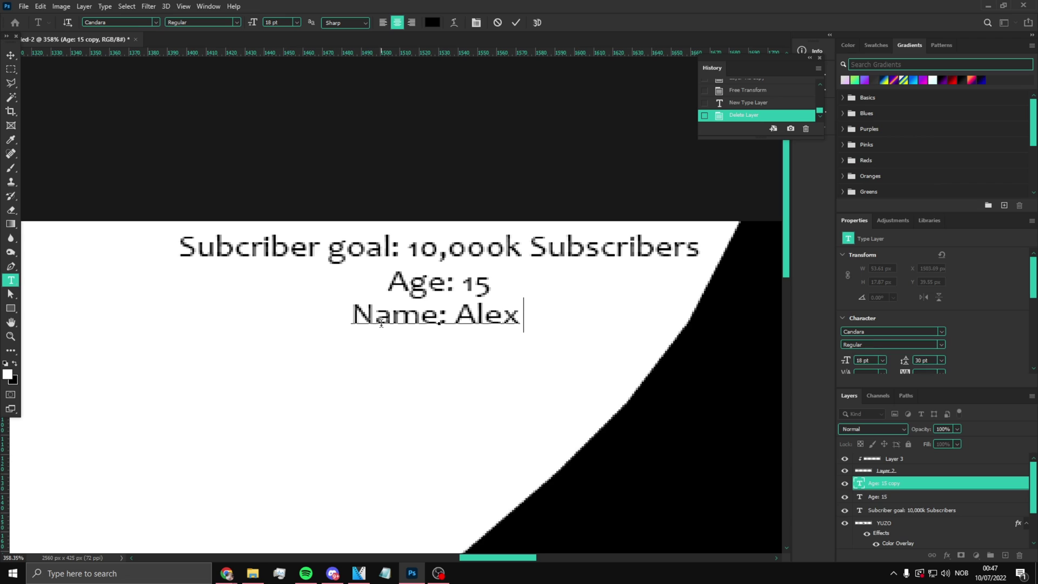
text(/ Y)
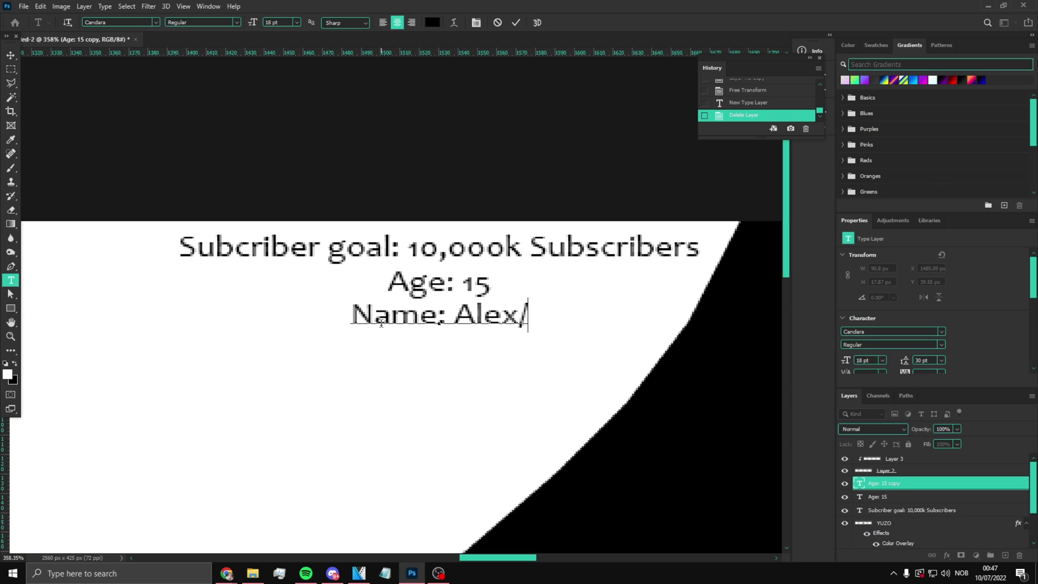
key(BackSpace)
key(BackSpace)
text(Yuzo)
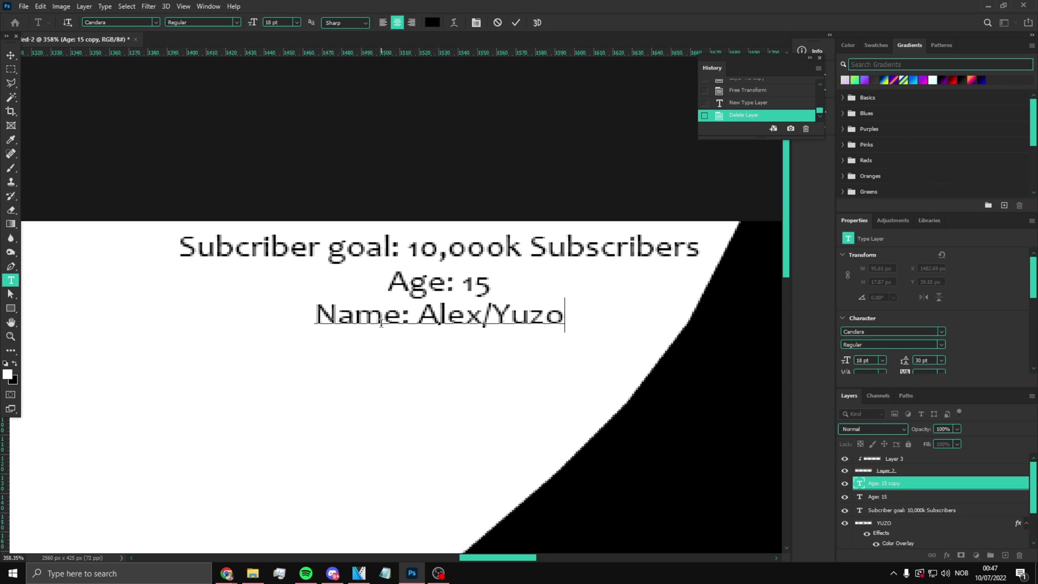
click(10, 55)
Delete the name, age and subscriber goal caption layers.
scroll(306, 288, down, 8)
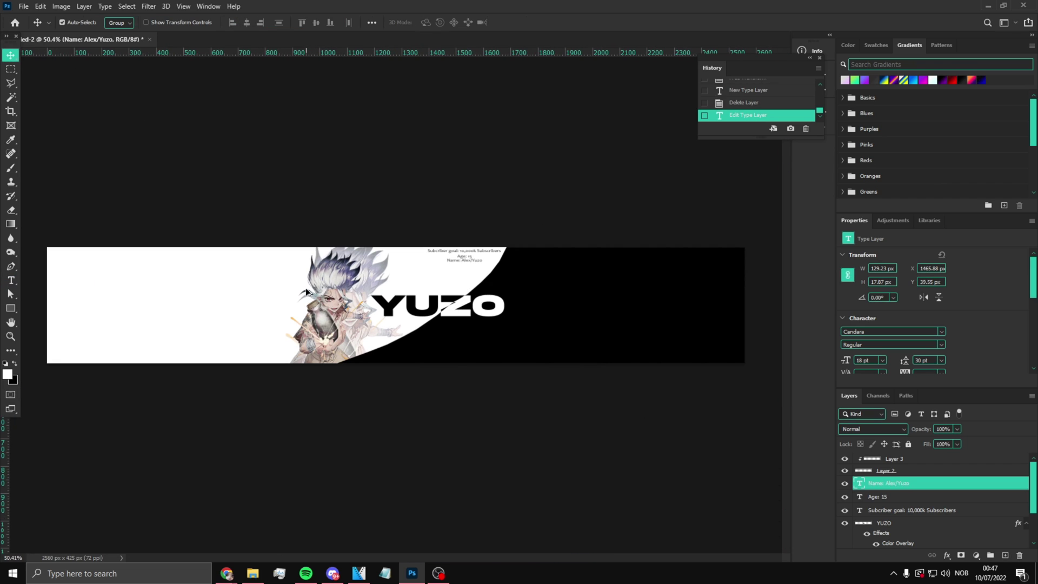
scroll(324, 280, up, 3)
scroll(637, 254, up, 5)
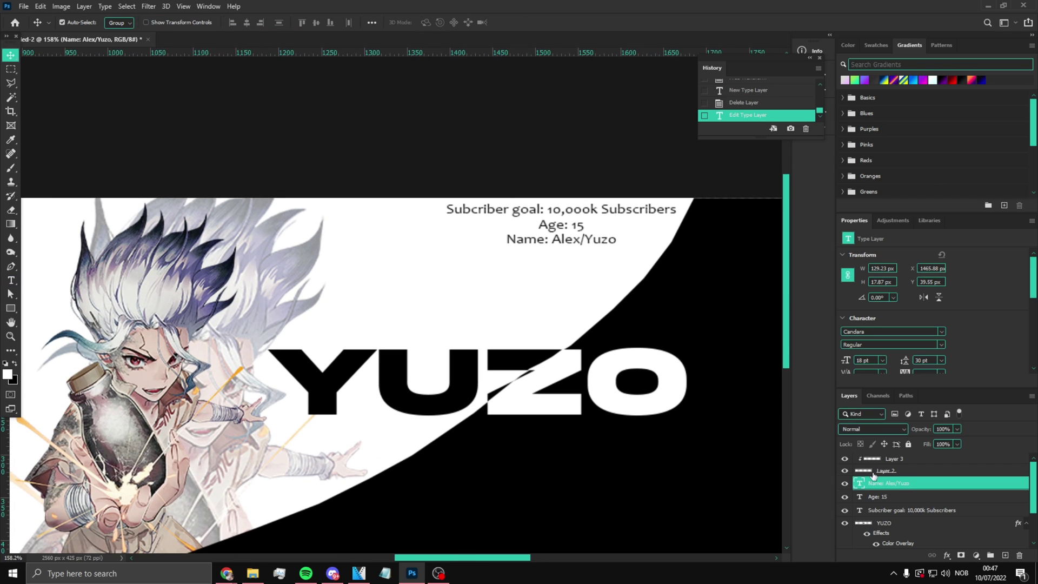
key(Delete)
key(Delete)
key(Delete)
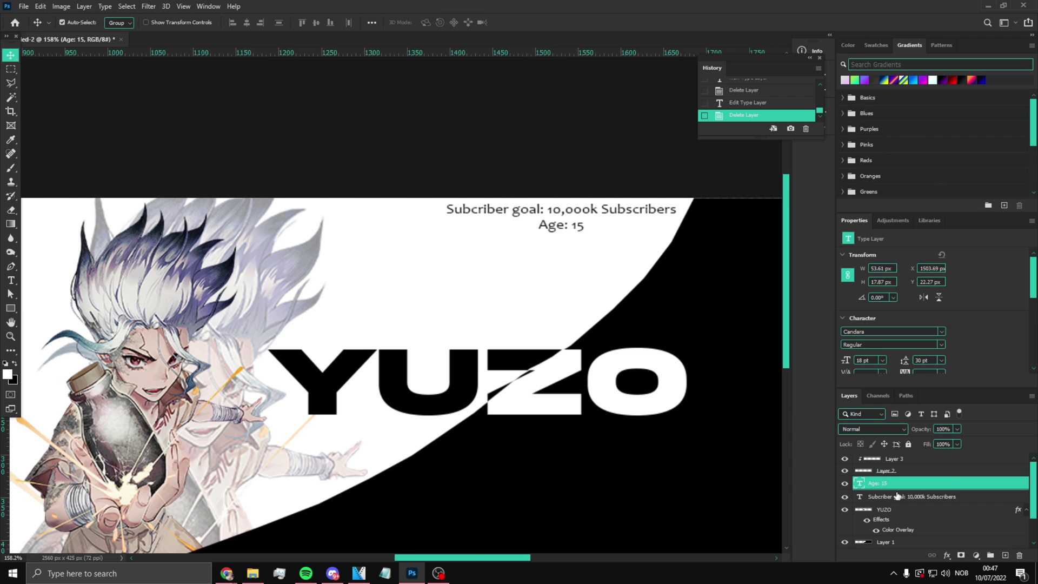
Start a new text reading "Hey this is Yuzo channel and" in the white area above the YUZO lettering.
scroll(598, 232, down, 1)
scroll(595, 228, up, 2)
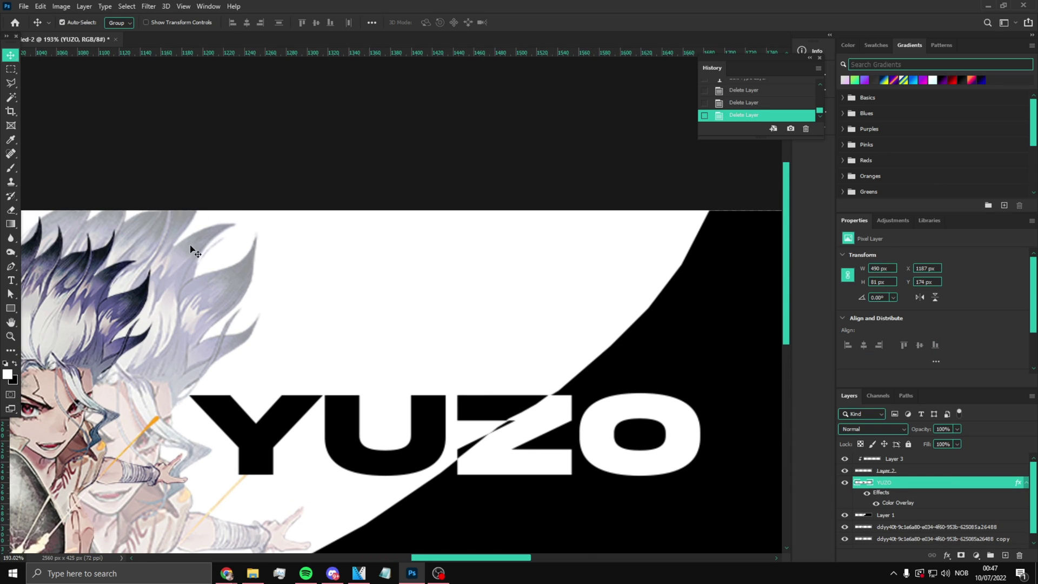
click(11, 279)
click(495, 232)
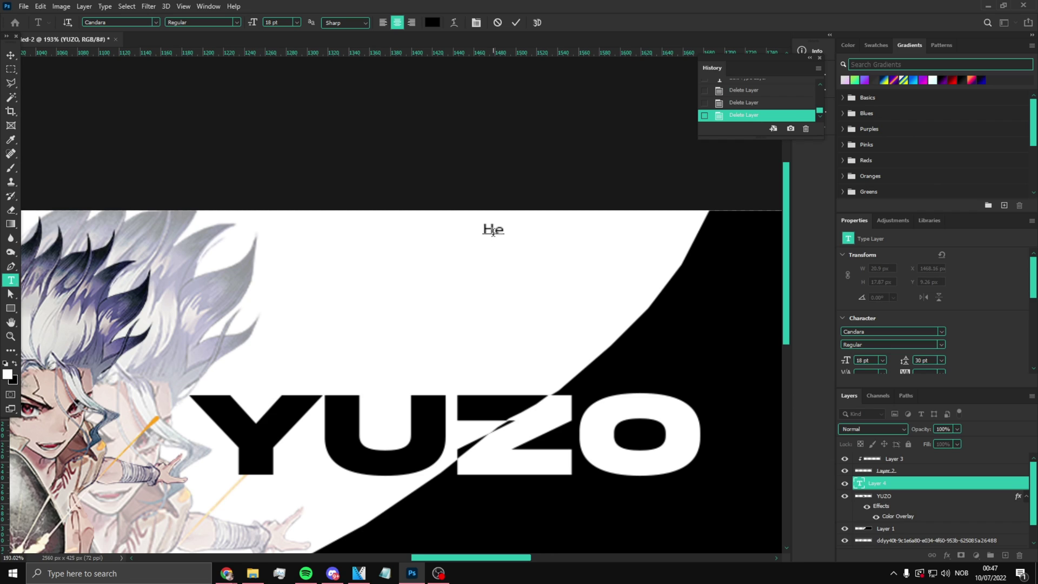
text(Hey this is Yuzo s ch)
key(BackSpace)
key(BackSpace)
key(BackSpace)
key(BackSpace)
key(BackSpace)
text(øs)
key(BackSpace)
key(BackSpace)
text(c)
key(BackSpace)
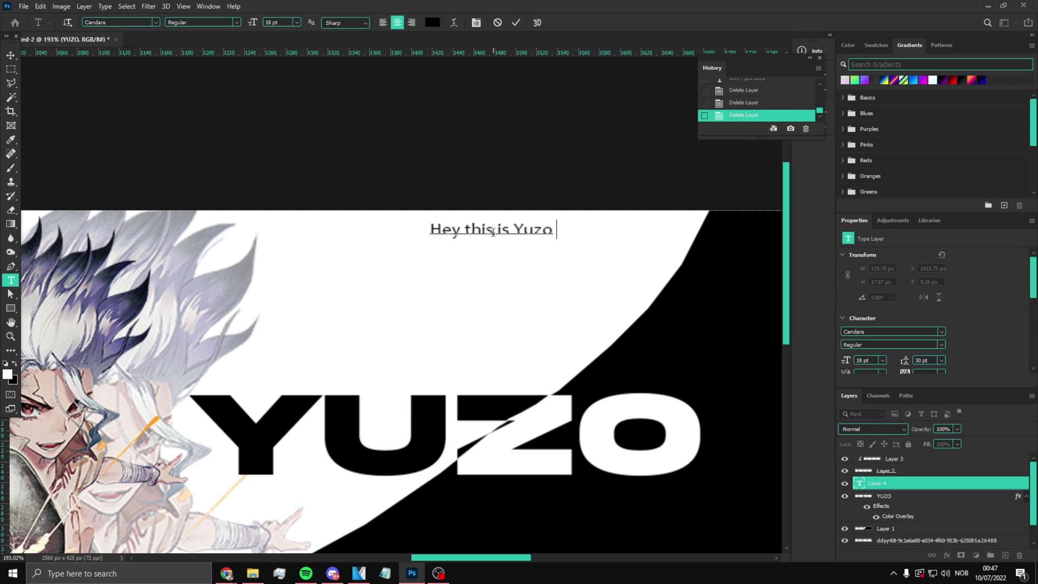
key(BackSpace)
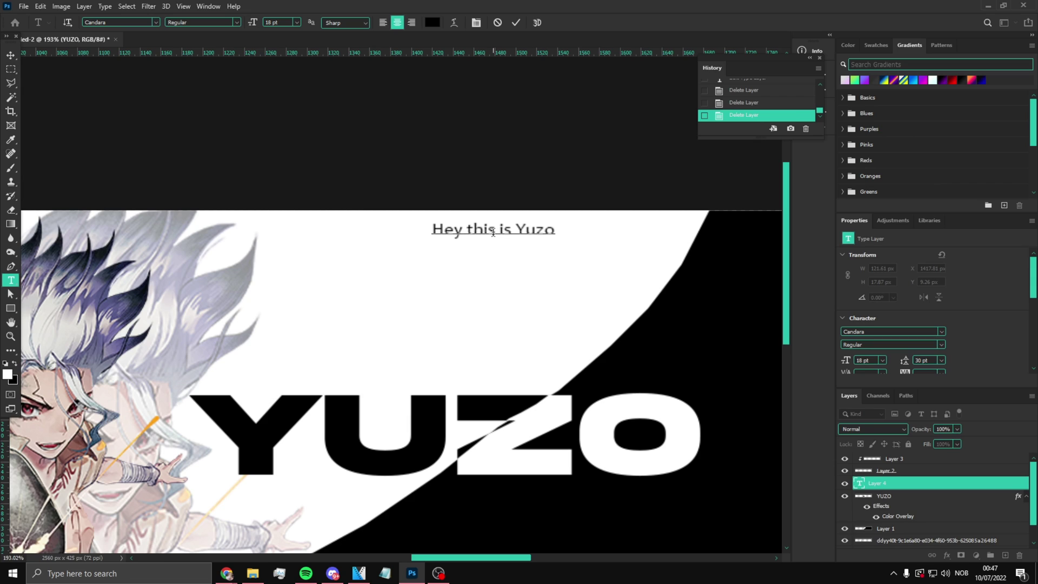
text(channel and)
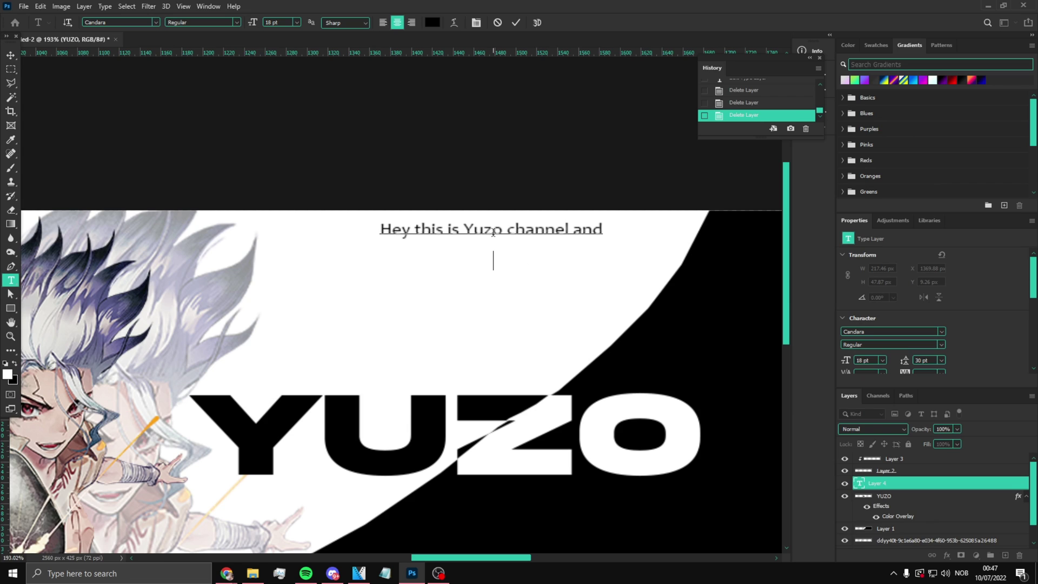
Set the new caption's line spacing to Auto.
scroll(927, 344, down, 1)
click(941, 334)
click(932, 345)
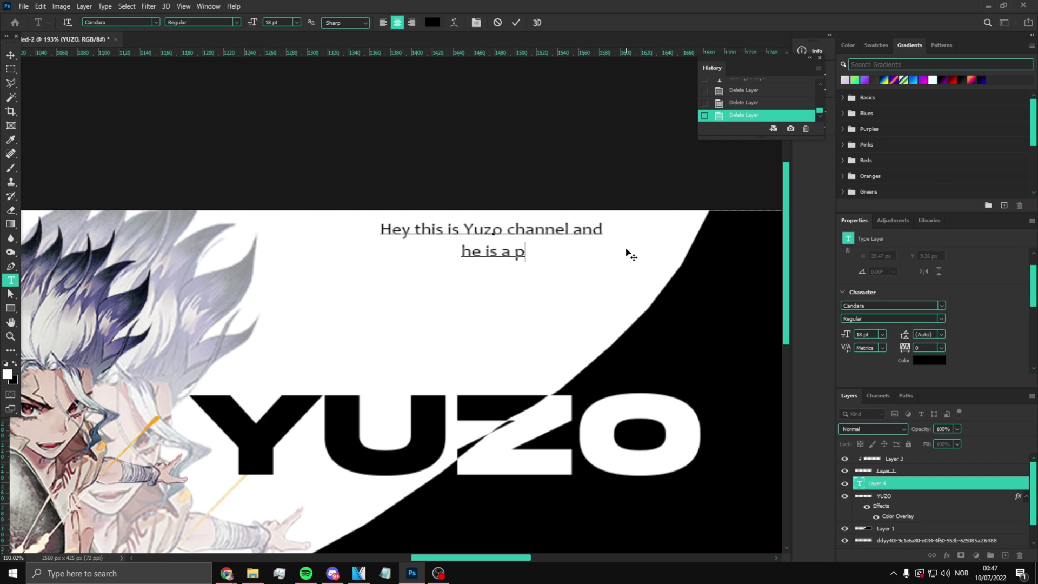
Extend the caption with the lines "he is a proffesional gfx designer" and "and he also likes to make videos".
text(sional)
key(Return)
text(gfx)
key(Return)
text(de)
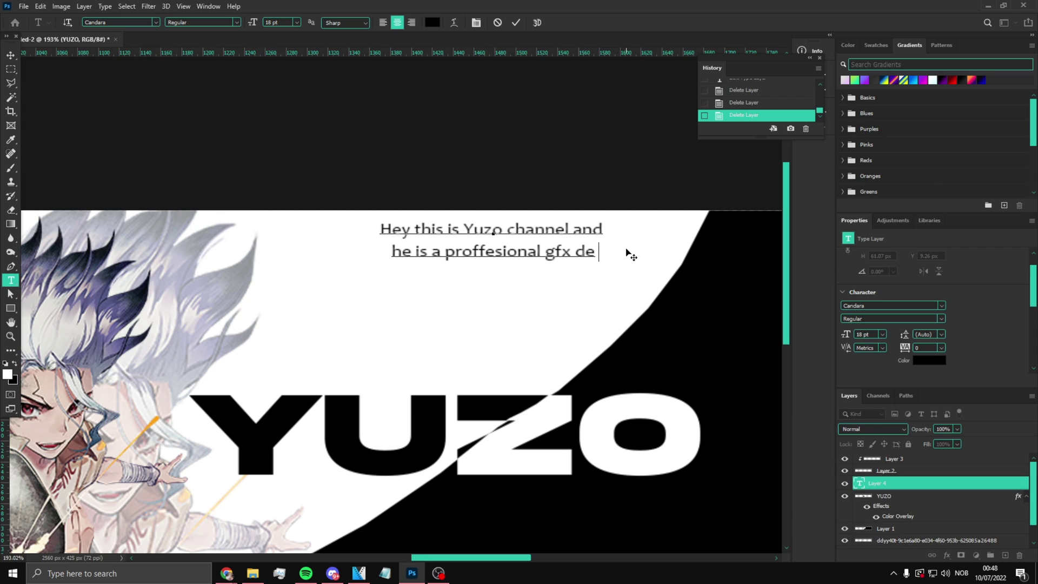
text(signer and he also likes to make)
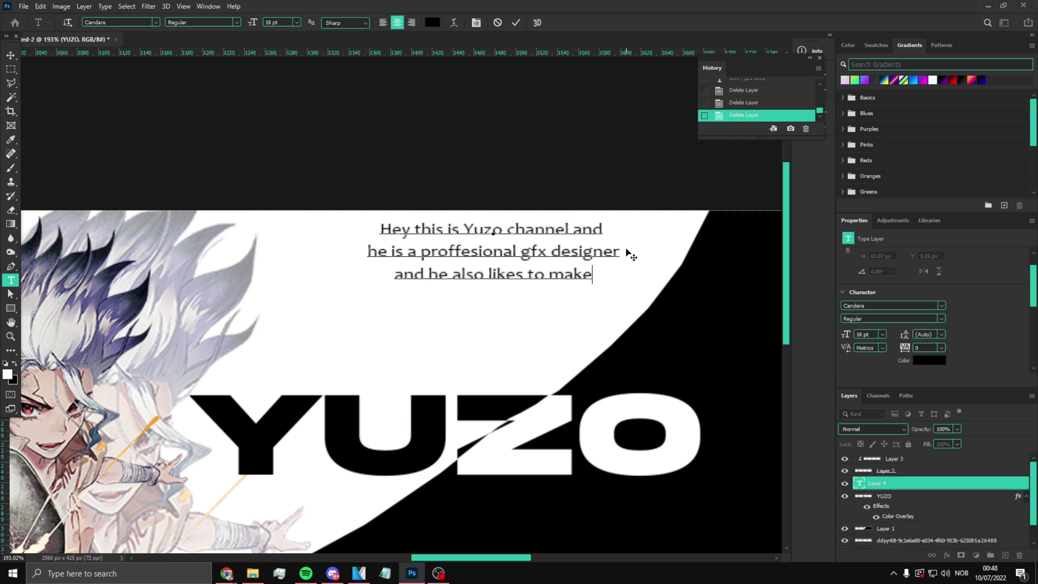
text( videos)
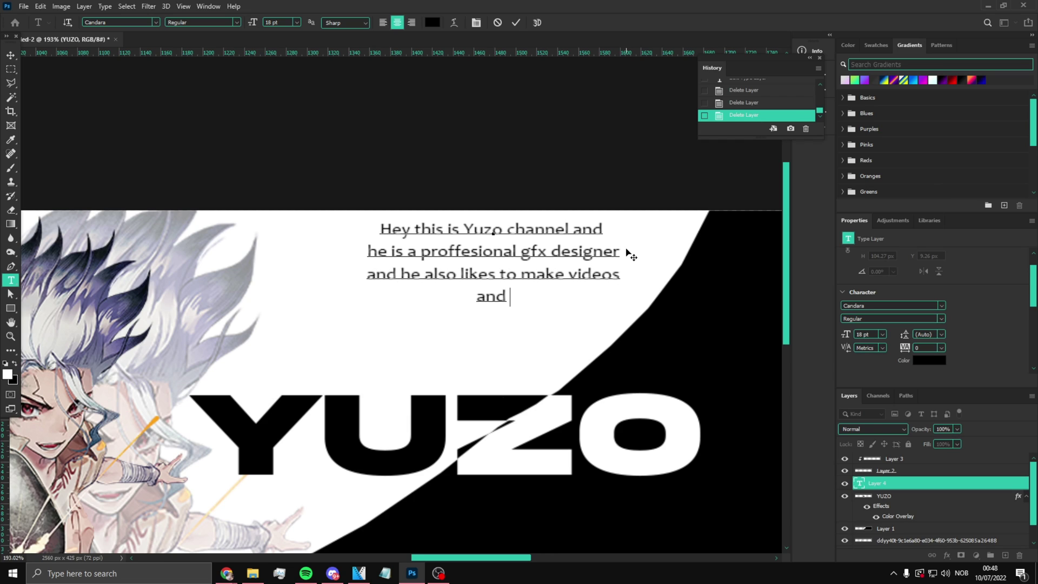
Finish the caption with the line "and make sure to subscribe and like" and commit it.
text(e to subscribe and lke)
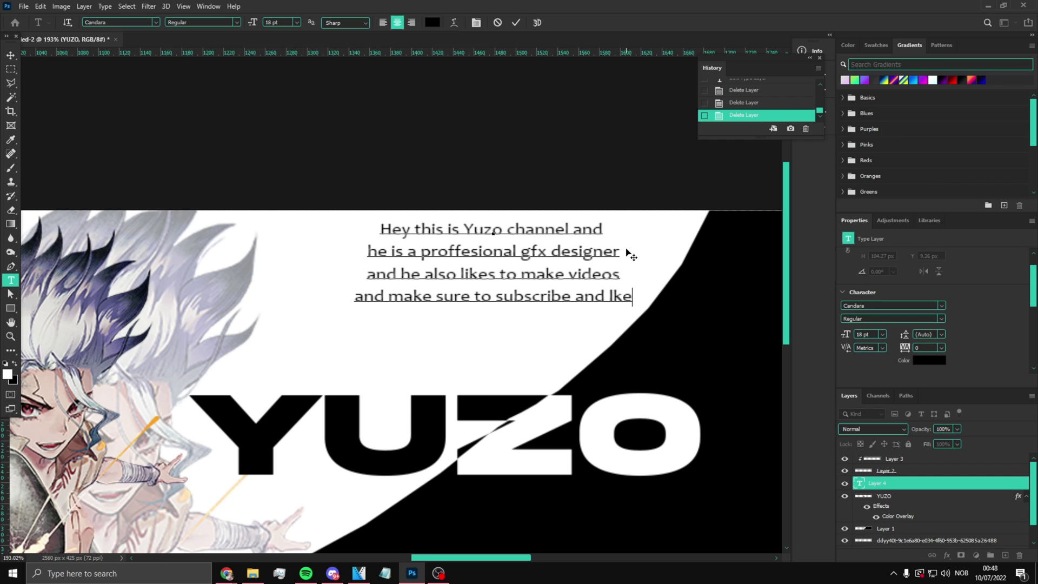
key(BackSpace)
key(BackSpace)
text(ike)
key(ctrl+Return)
Scale the four-line caption to about 90% and place it near the banner's upper edge, left of the black curve.
key(ctrl+0)
key(ctrl+t)
drag(346, 231, 370, 218)
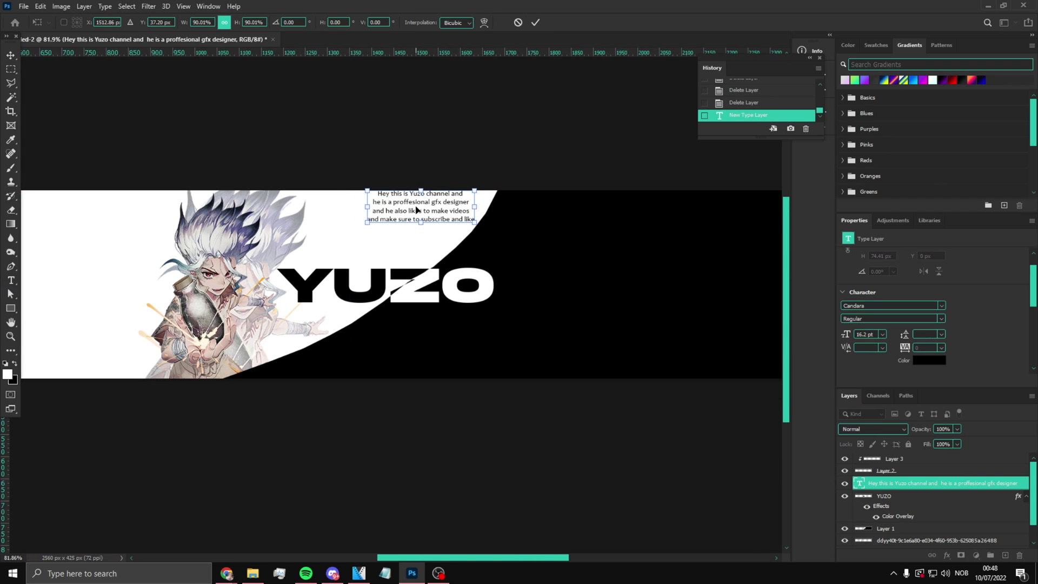
key(Return)
scroll(420, 208, up, 4)
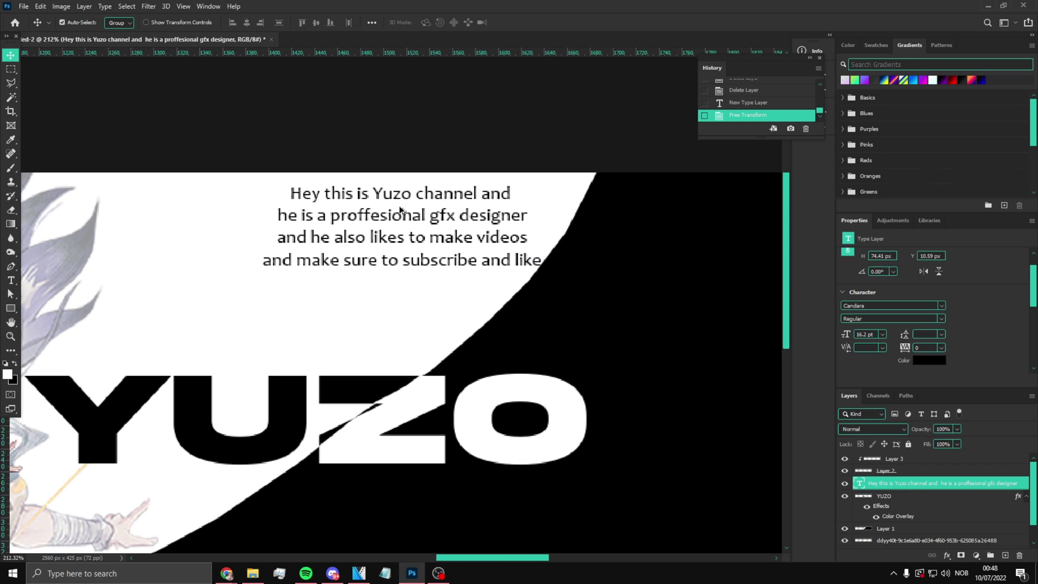
key(t)
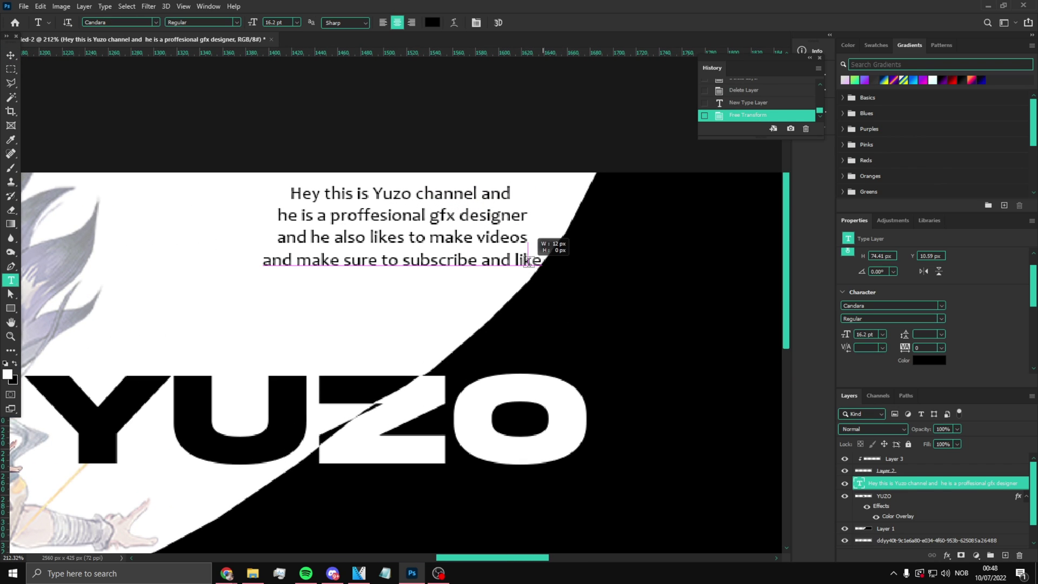
click(547, 254)
click(908, 487)
key(Delete)
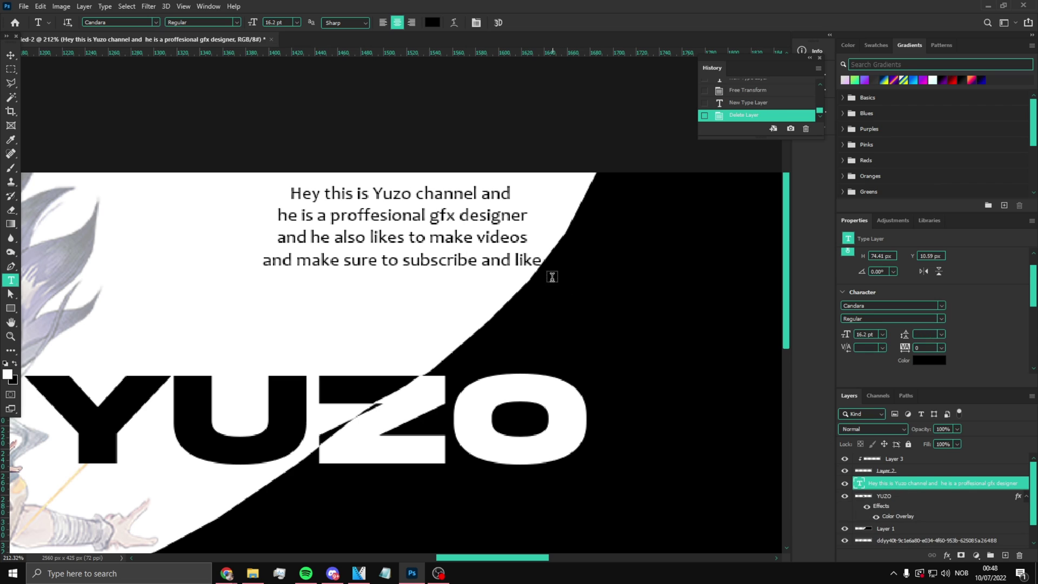
Shift the caption slightly left and enclose its whole text in quotation marks.
key(ctrl+t)
drag(517, 260, 282, 157)
key(Return)
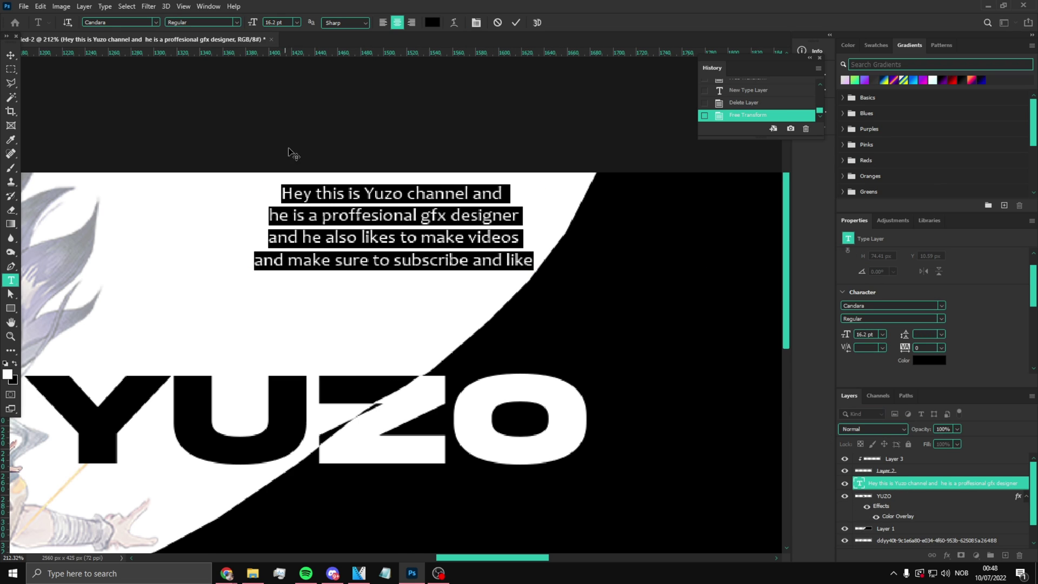
key(Left)
text(“)
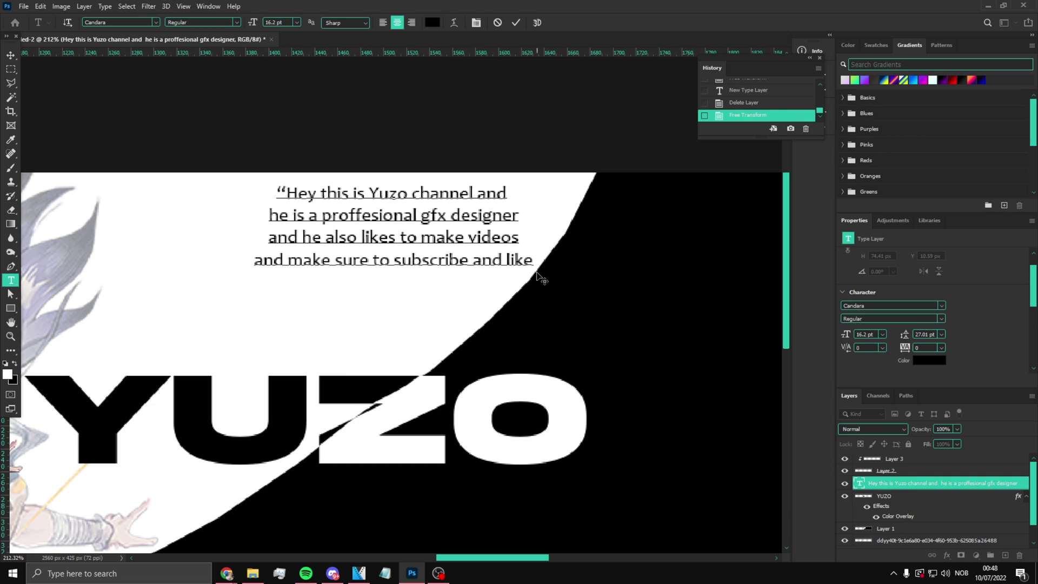
text(”)
Change the font of the whole quoted caption to Javanese Text.
drag(538, 260, 257, 186)
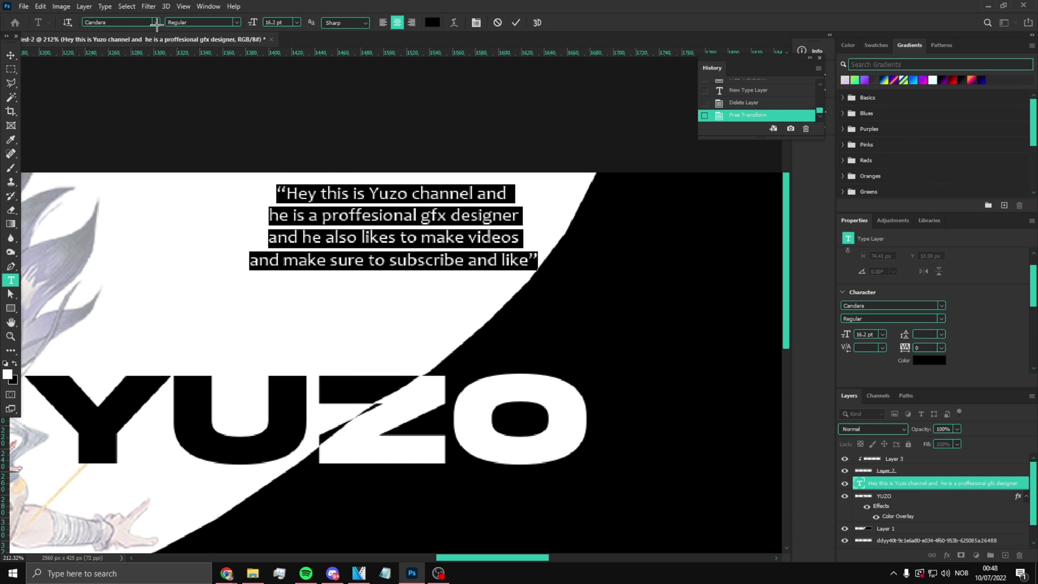
click(156, 22)
scroll(243, 217, up, 5)
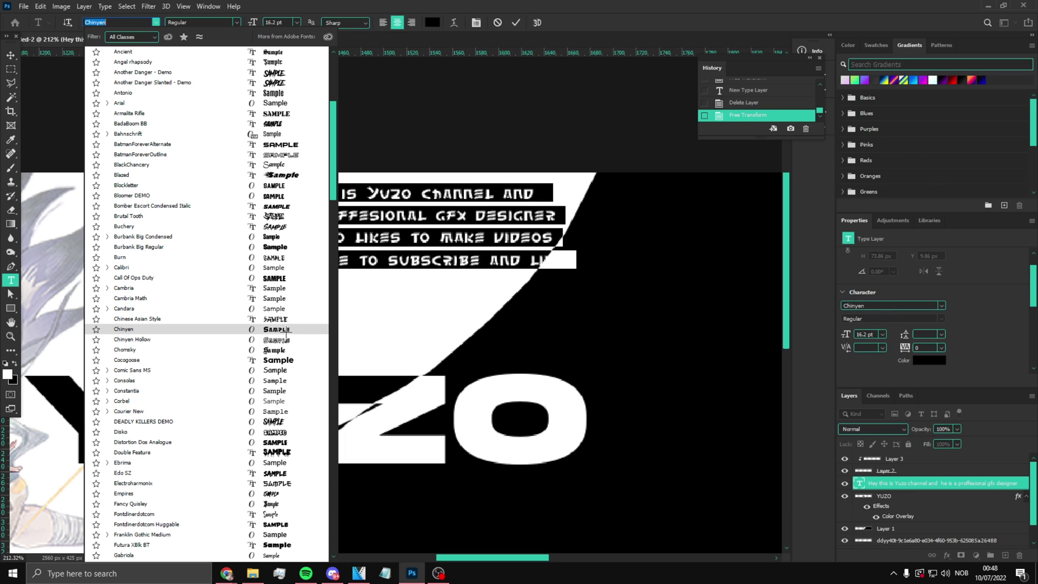
key(Escape)
Move the quoted caption up with Free Transform to 5 px below the banner's upper edge.
key(ctrl+0)
key(ctrl+t)
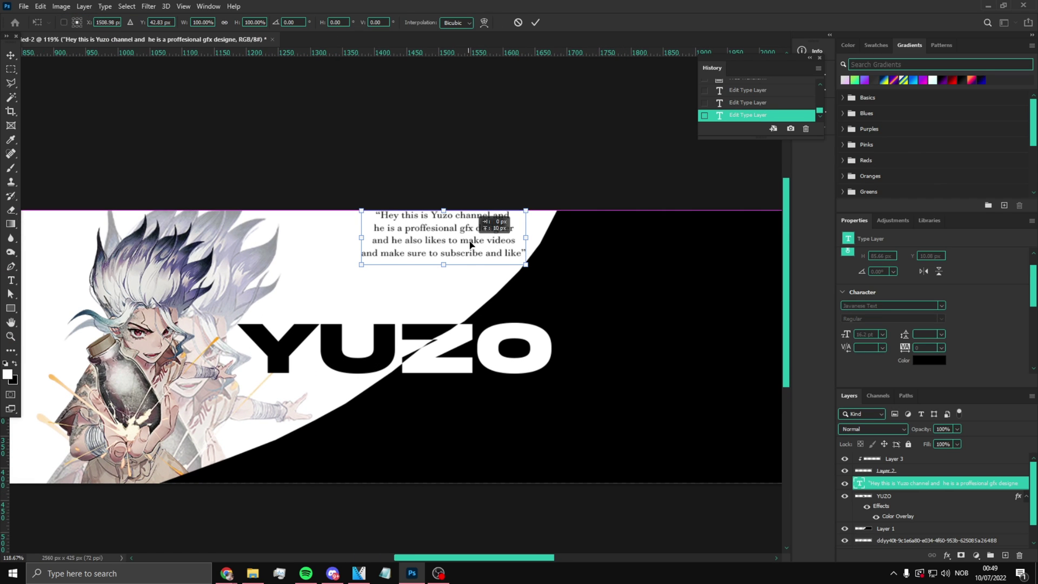
key(Up)
key(Return)
Examine the composition of the whole banner and its layer stack.
key(z)
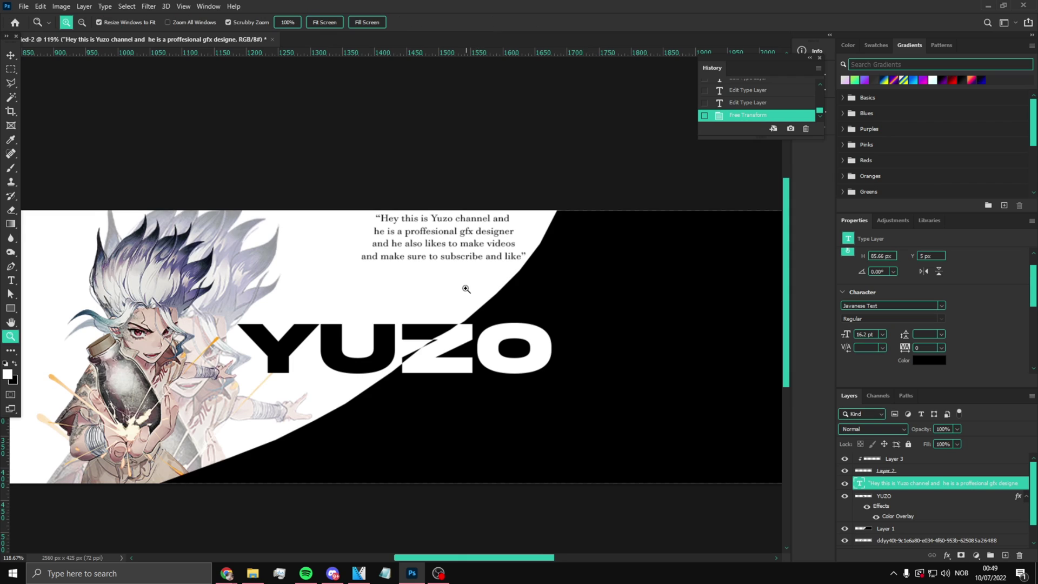
key(ctrl+0)
right_click(407, 293)
click(432, 352)
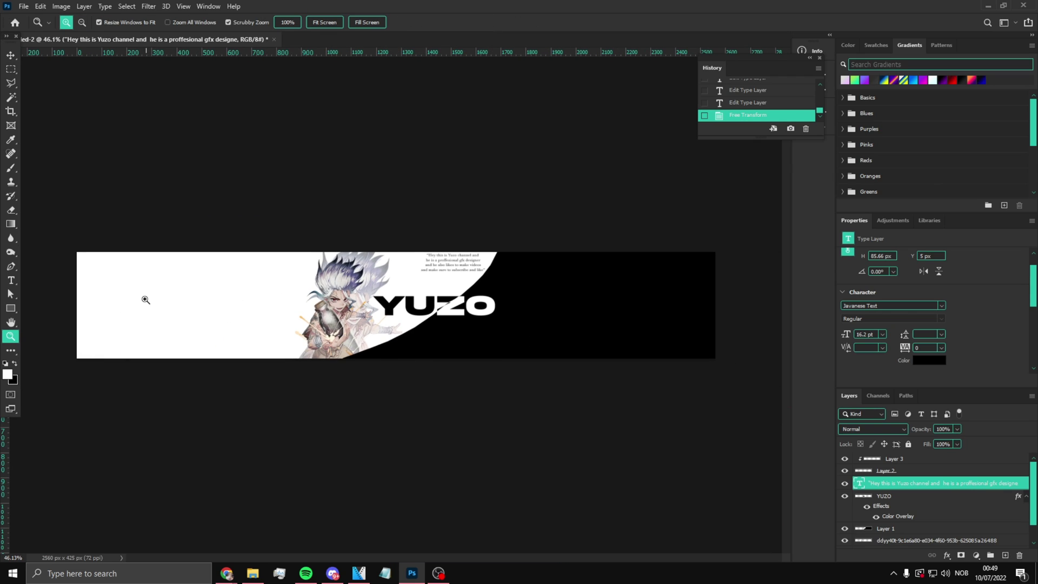
scroll(211, 317, down, 2)
scroll(211, 317, down, 1)
scroll(420, 320, up, 2)
scroll(157, 308, down, 2)
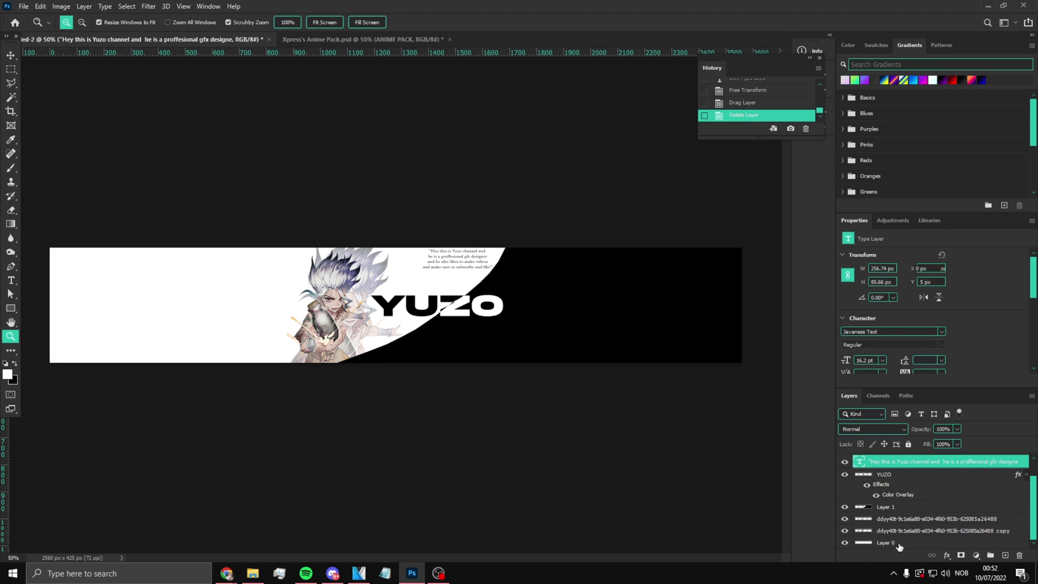
Add an empty layer for soft brush shading and place it between the curved black shape and the YUZO text.
click(896, 544)
click(1005, 555)
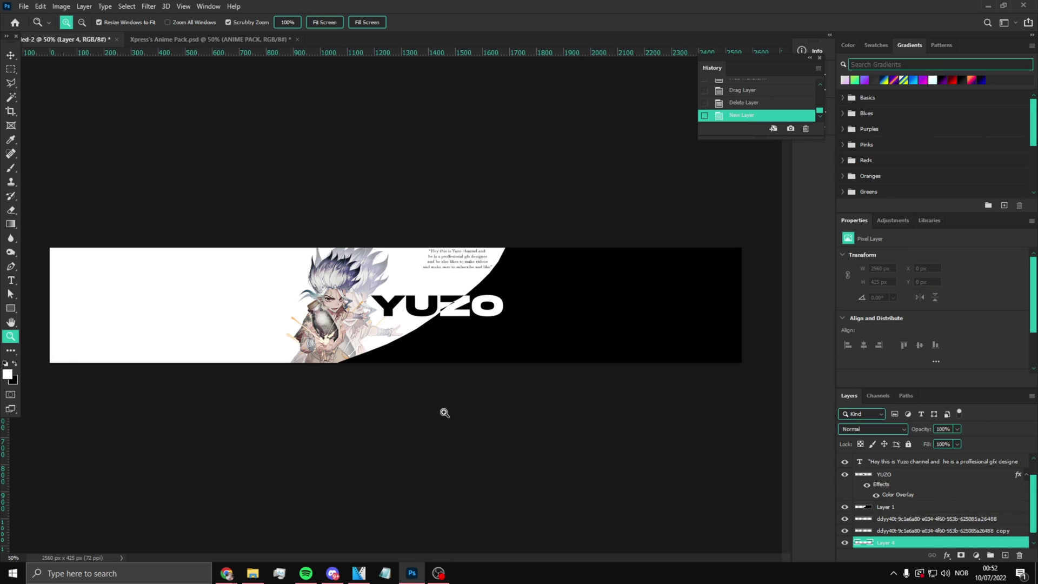
click(11, 169)
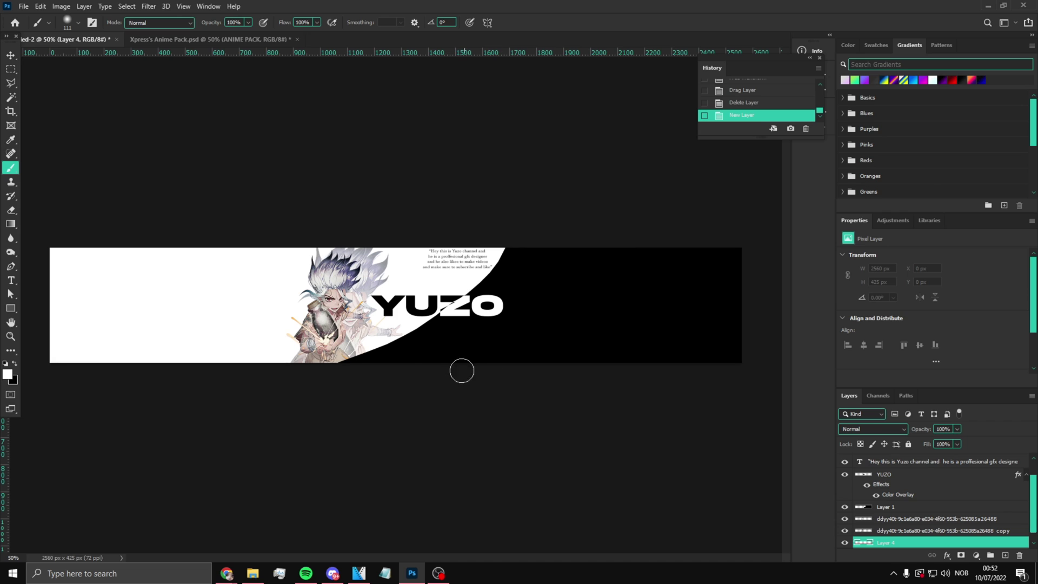
drag(477, 447, 521, 456)
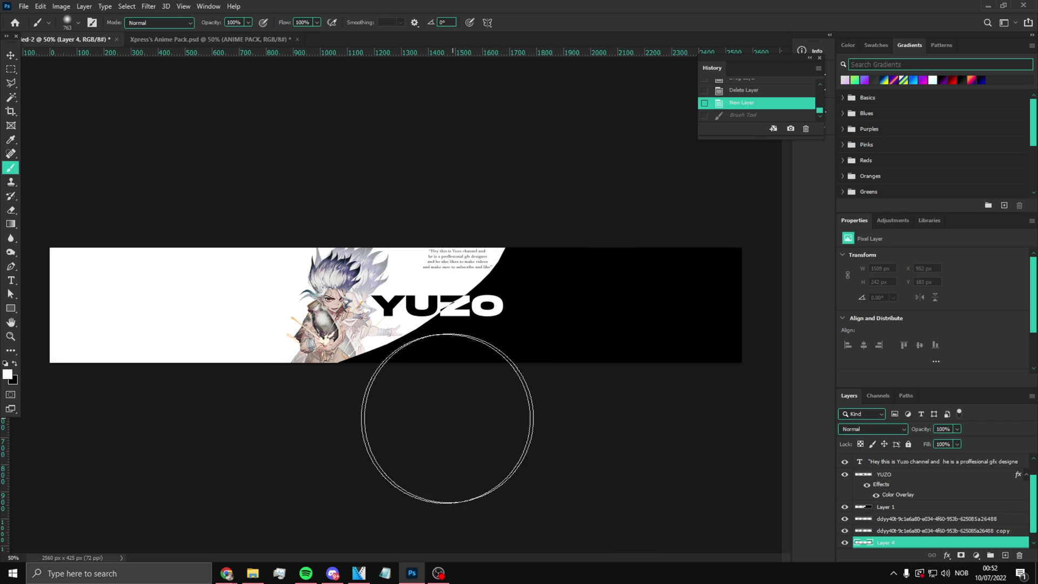
drag(887, 542, 886, 506)
mouse_move(409, 446)
mouse_down()
mouse_move(737, 440)
mouse_move(458, 467)
mouse_up()
key(ctrl+z)
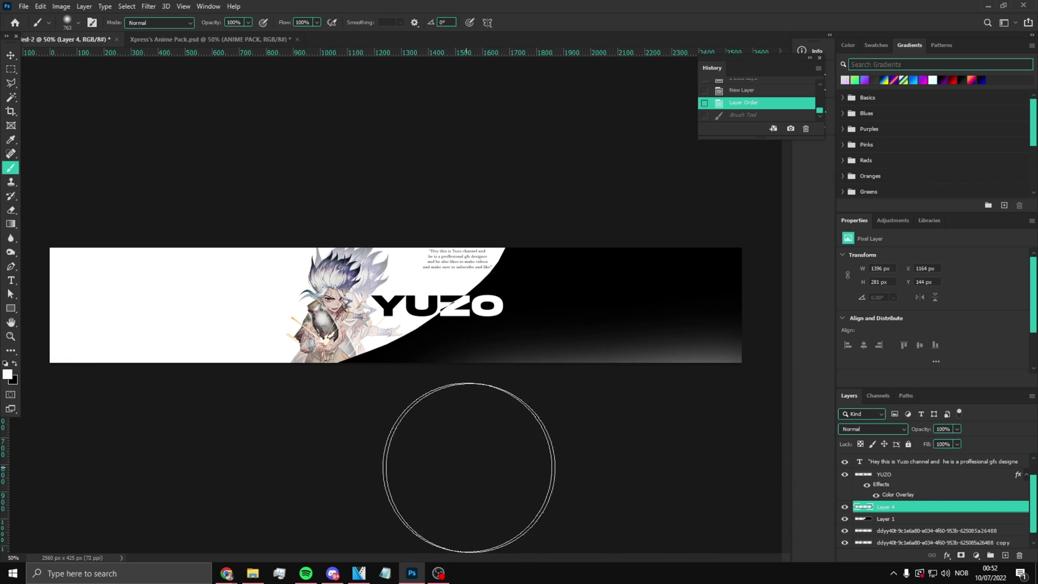
drag(746, 474, 790, 455)
key(ctrl+z)
Paint a faint white glow in the black area's lower-right corner with the soft brush enlarged to 1142 px.
scroll(580, 401, down, 4)
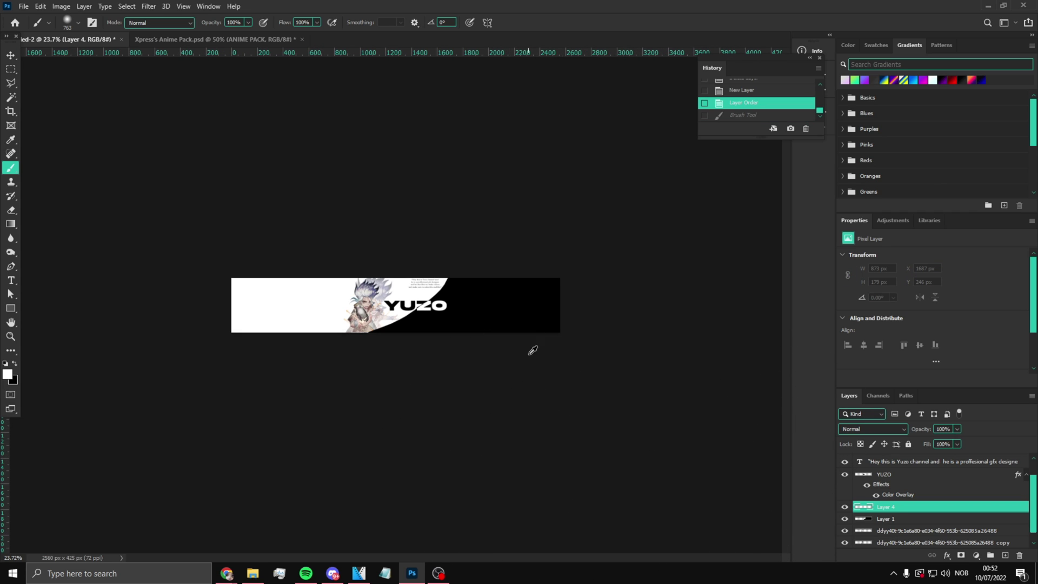
alt+right_click(512, 319)
mouse_move(649, 370)
mouse_down()
mouse_move(610, 411)
mouse_move(447, 430)
mouse_move(564, 412)
mouse_move(666, 324)
mouse_move(552, 400)
mouse_move(346, 430)
mouse_up()
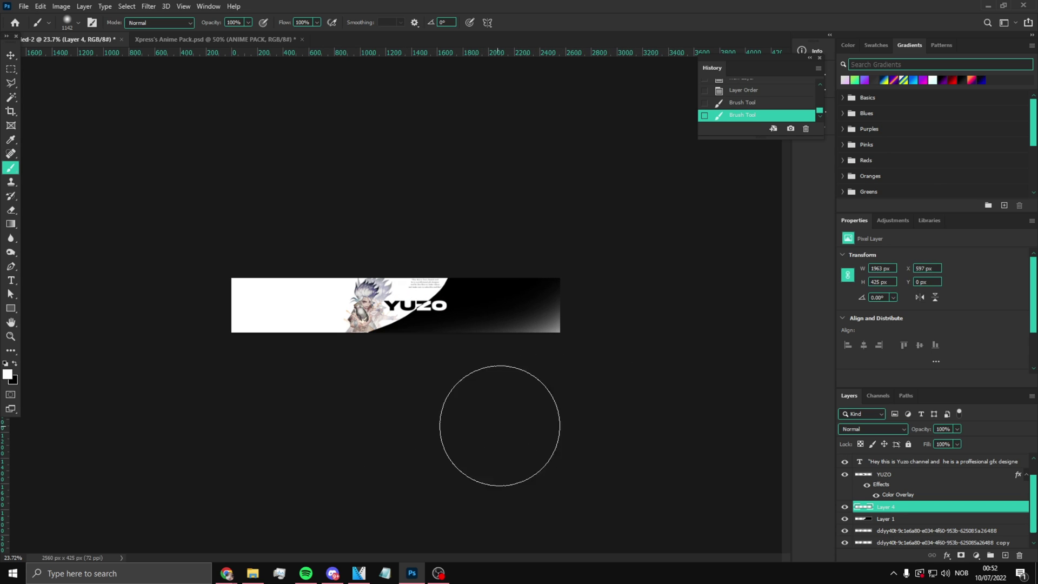
scroll(412, 393, up, 3)
key(ctrl+z)
scroll(631, 418, down, 2)
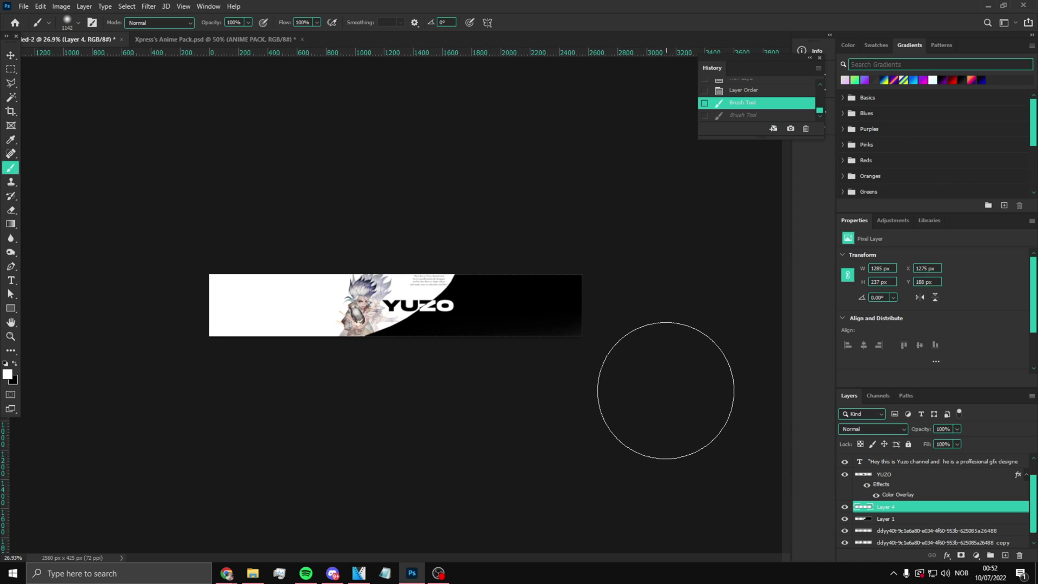
key(ctrl+shift+z)
key(ctrl+z)
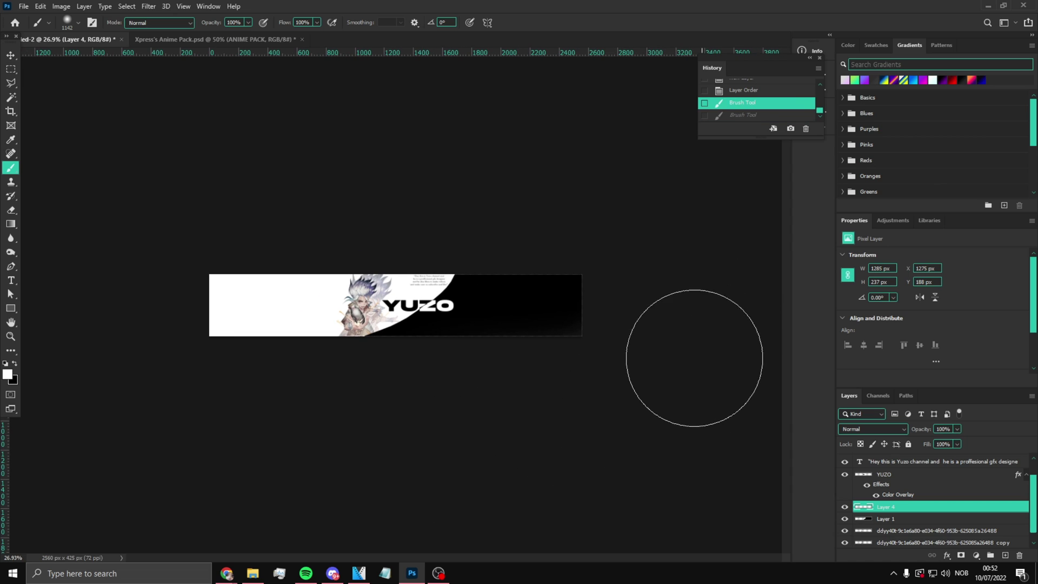
key(ctrl+shift+z)
scroll(252, 412, up, 4)
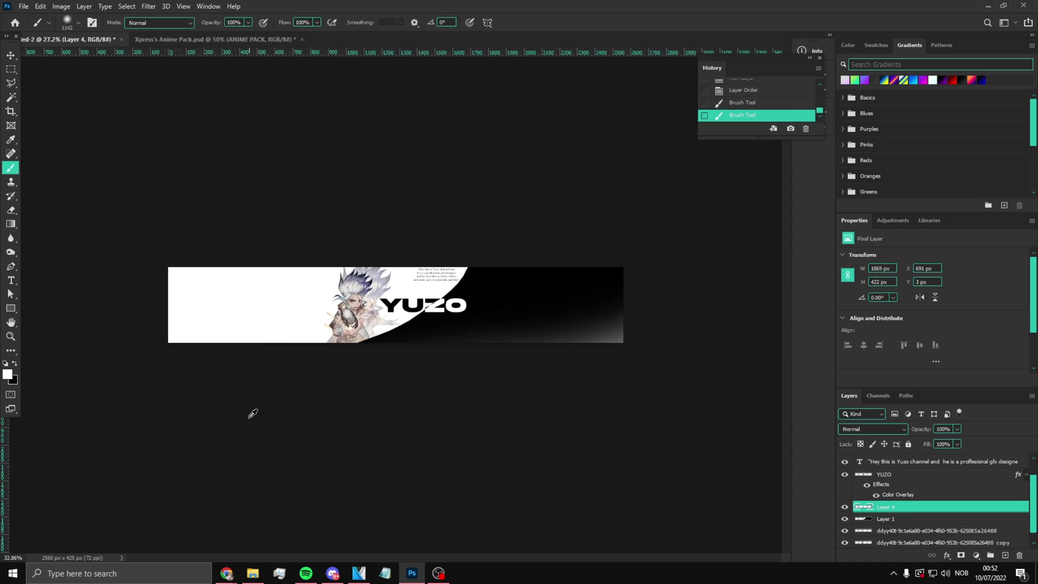
Paint soft black shading into the white area's lower-left corner on the same layer.
scroll(271, 418, down, 2)
key(x)
scroll(270, 406, down, 2)
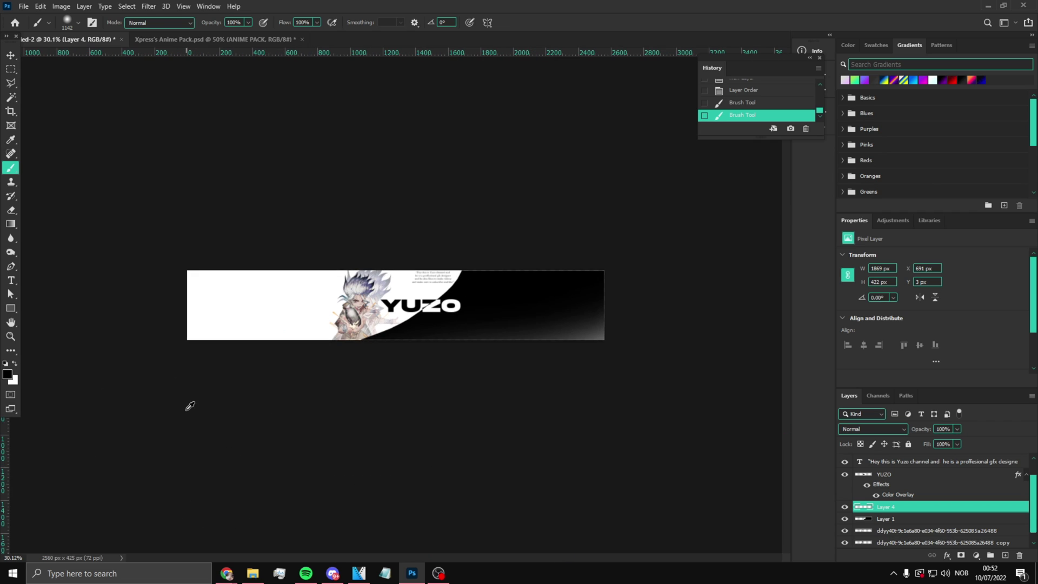
mouse_move(118, 380)
mouse_down()
mouse_move(176, 426)
mouse_move(260, 440)
mouse_move(232, 433)
mouse_up()
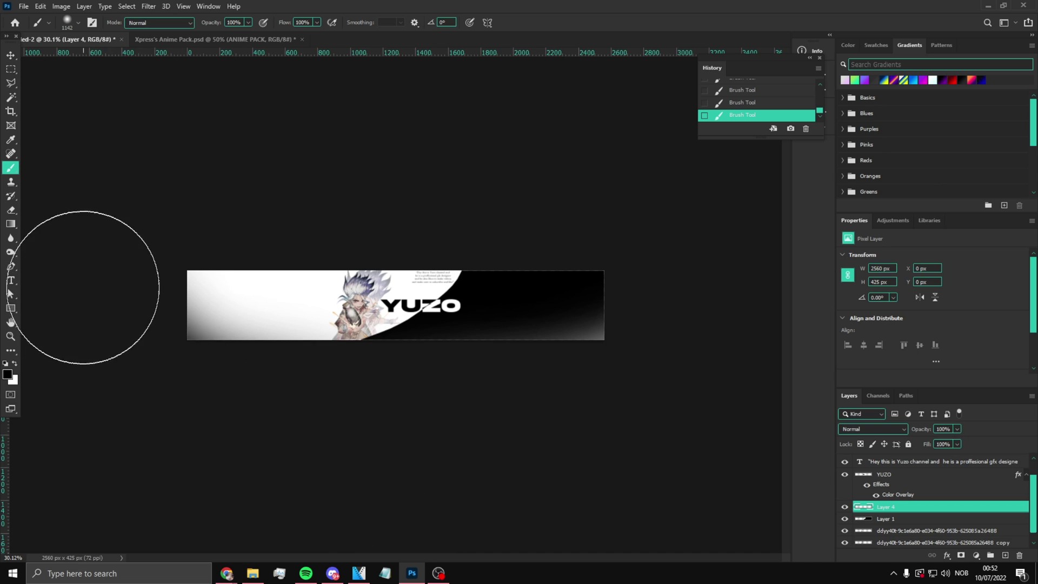
click(95, 323)
click(510, 213)
scroll(135, 352, down, 1)
click(146, 341)
click(527, 210)
scroll(400, 378, up, 3)
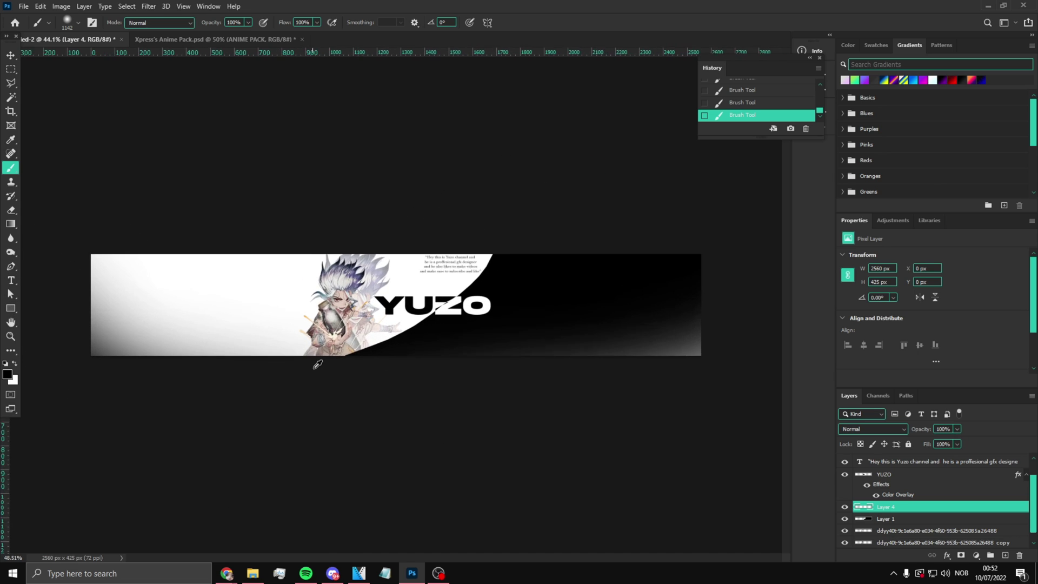
click(252, 573)
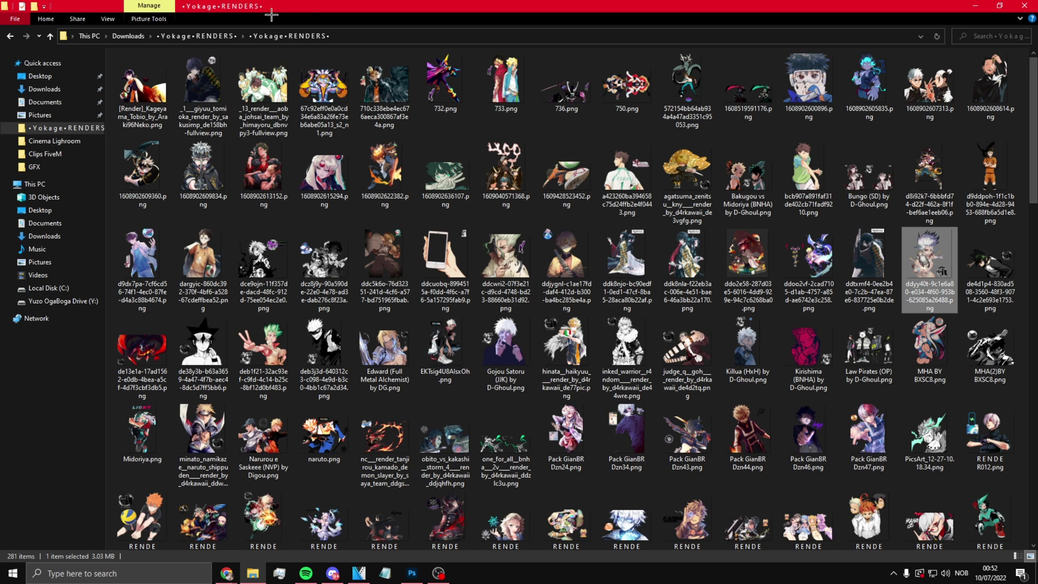
drag(266, 29, 1035, 162)
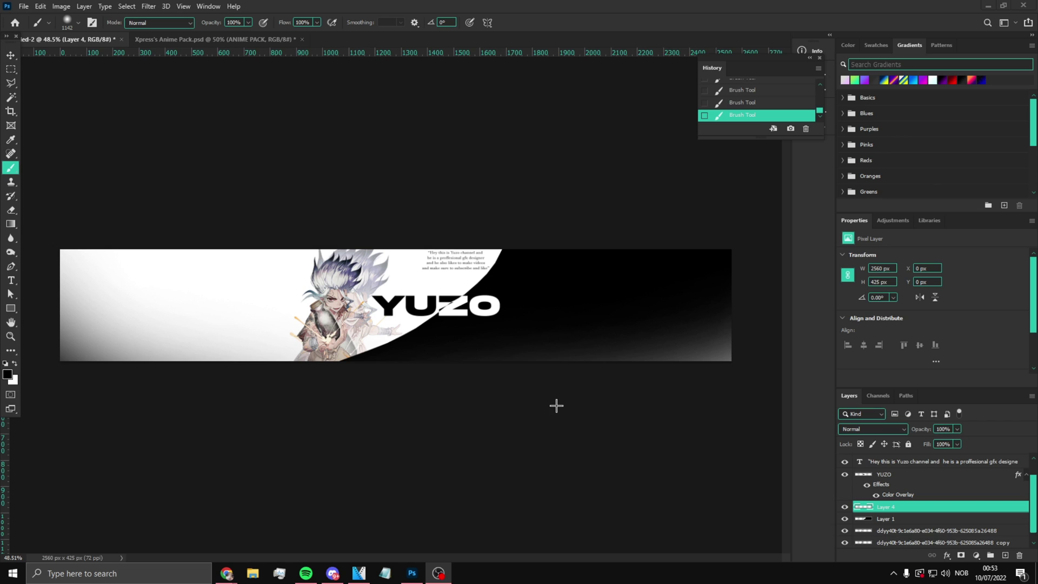
scroll(81, 391, down, 3)
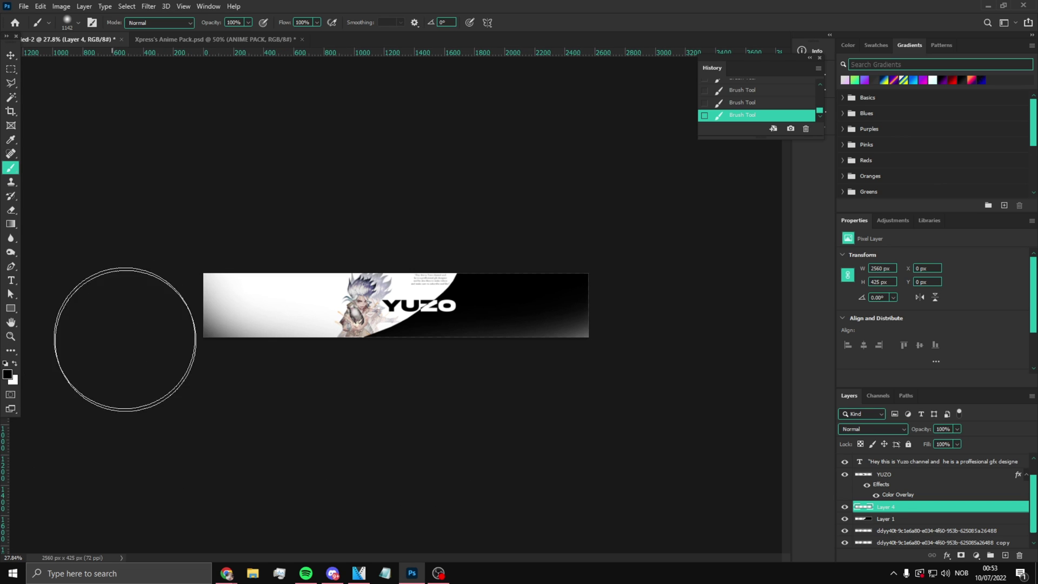
scroll(268, 387, up, 3)
scroll(269, 387, up, 1)
Fit the whole banner to the screen and compare it with and without the shading layer.
key(z)
right_click(294, 343)
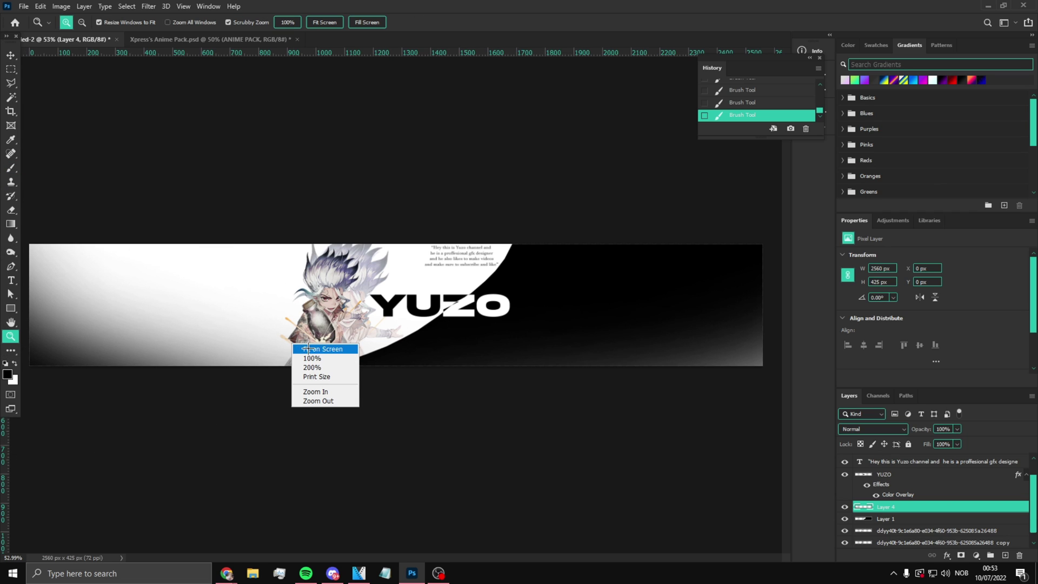
click(316, 349)
click(845, 506)
click(845, 506)
click(845, 506)
click(845, 507)
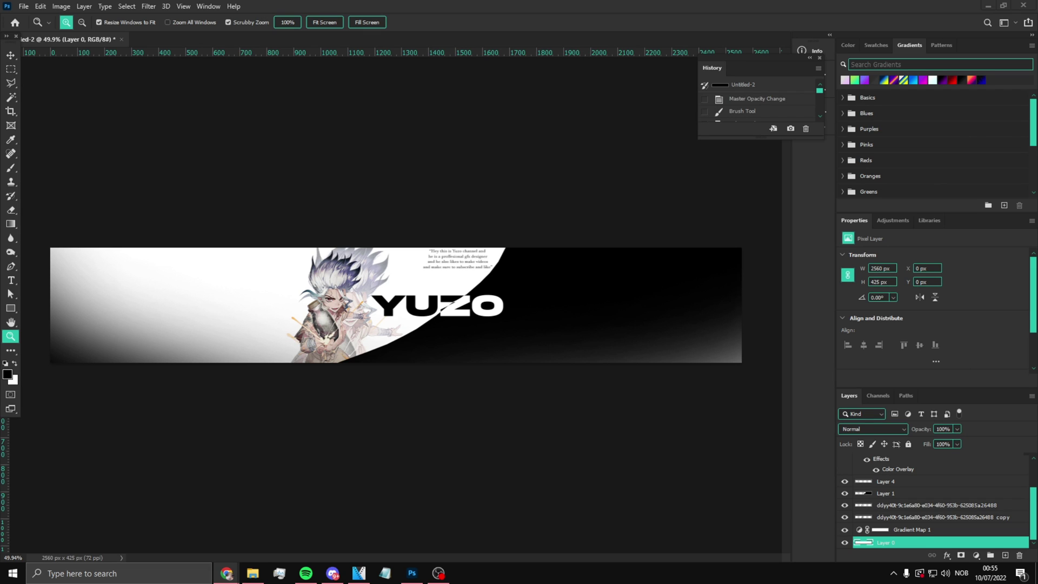
Paste the Twitter logo image and scale it to about 54% over the banner's left part.
click(235, 280)
key(Delete)
key(ctrl+v)
key(ctrl+t)
drag(419, 335, 181, 272)
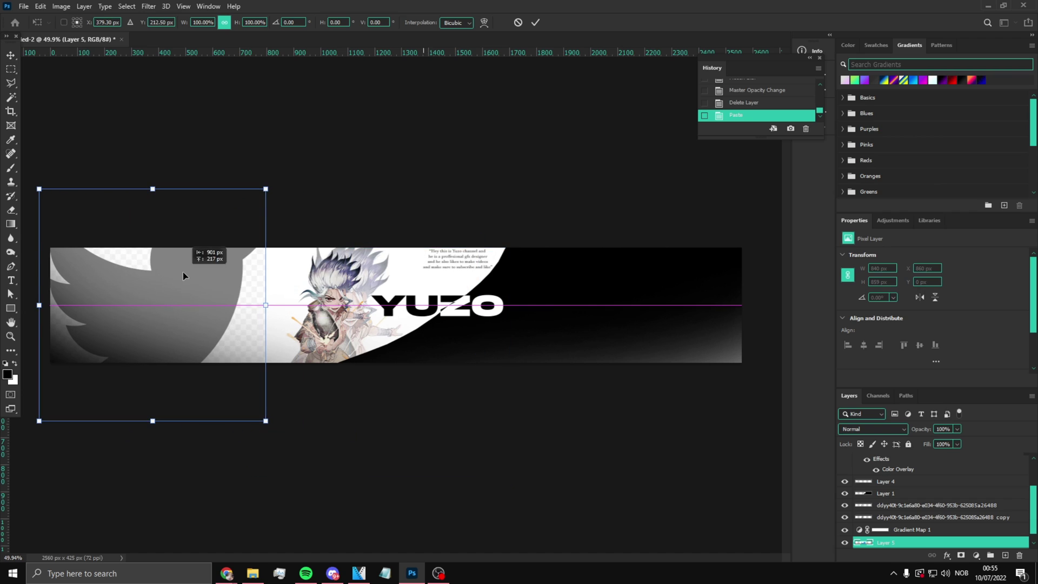
drag(263, 418, 148, 323)
key(Return)
key(z)
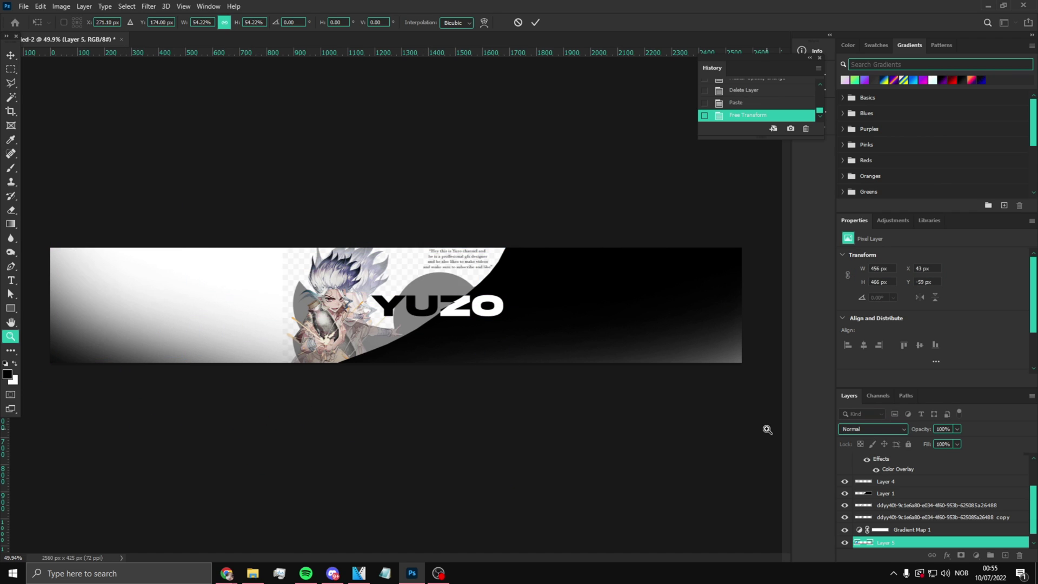
Bring the Twitter logo layer to the top of the layer stack and scale it to about 82%.
drag(886, 537, 888, 381)
scroll(163, 306, up, 2)
key(ctrl+t)
drag(109, 300, 183, 329)
drag(246, 402, 214, 369)
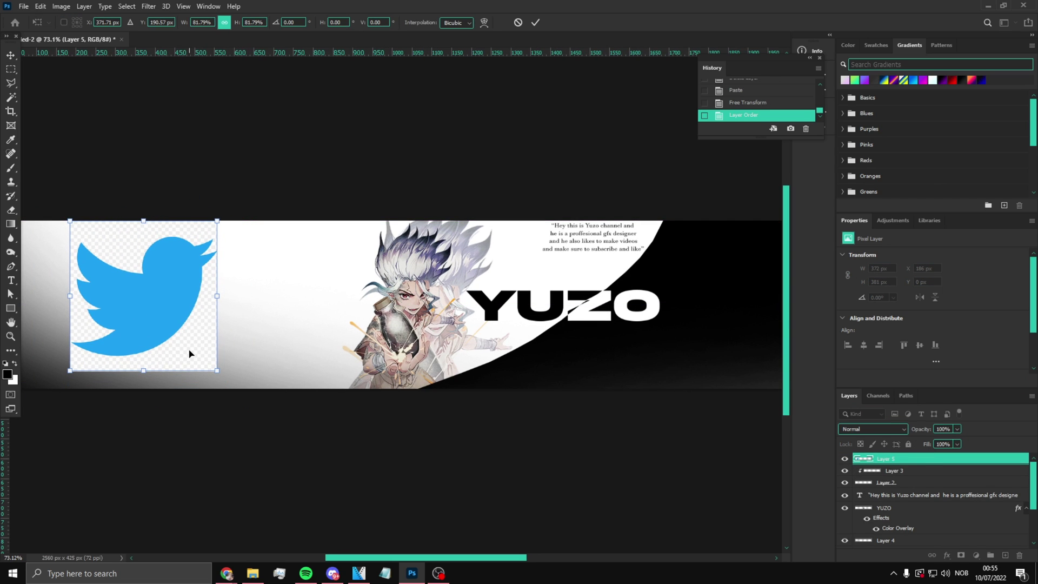
key(Return)
Copy the blue bird to its own layer with the Magic Wand and delete the original checkered logo layer.
key(w)
click(173, 297)
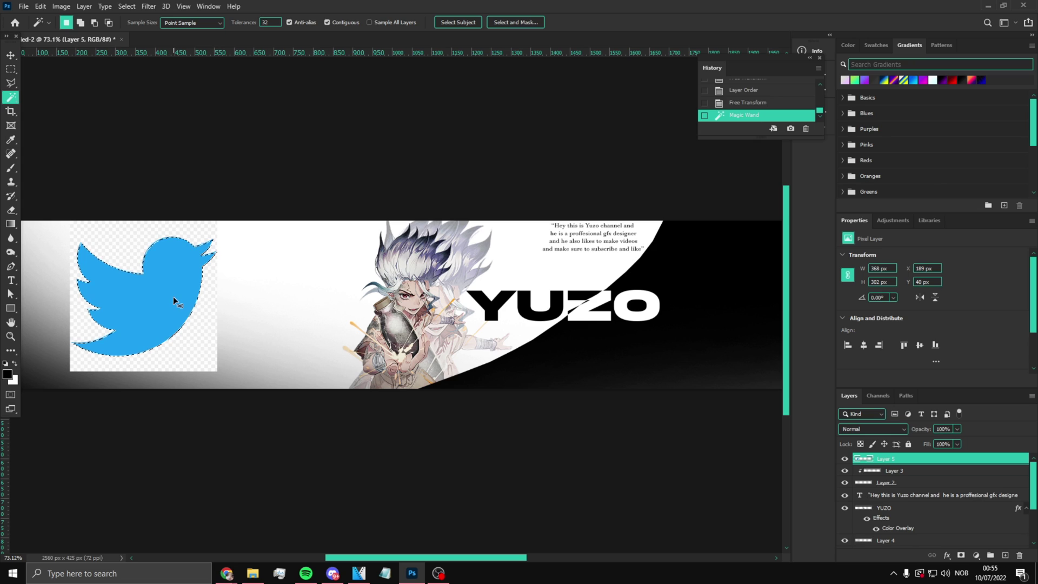
key(ctrl+j)
click(884, 471)
key(Delete)
scroll(109, 308, down, 3)
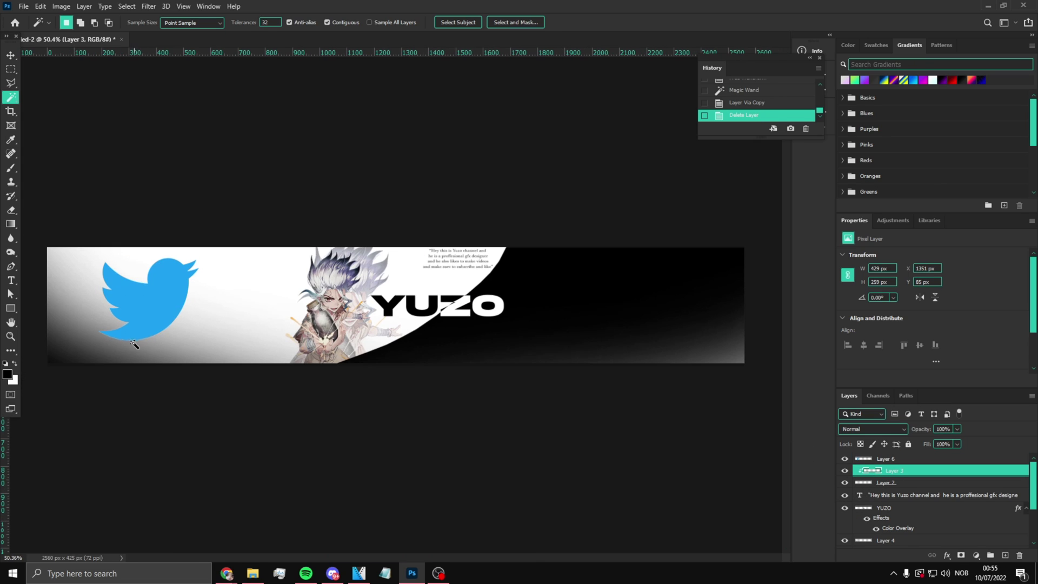
key(ctrl+t)
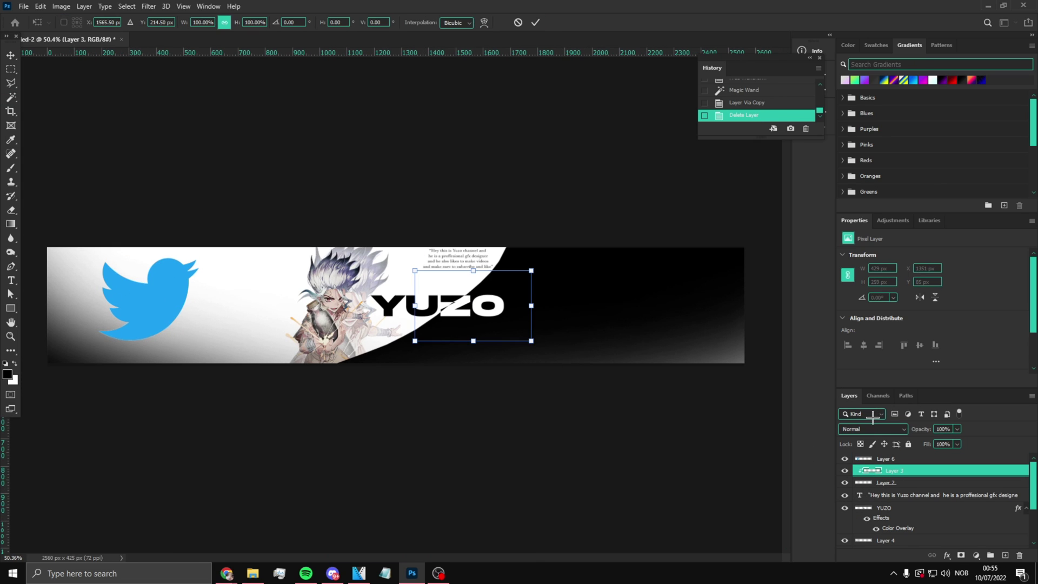
key(Escape)
Add a vertical guide at about 427 px in the banner's left part.
scroll(32, 313, up, 3)
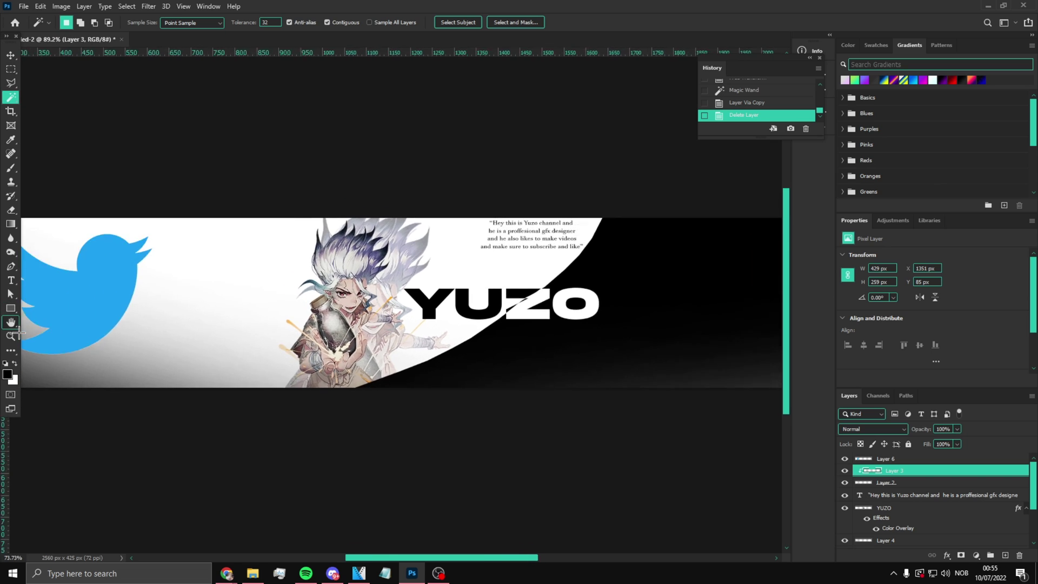
scroll(54, 319, down, 3)
key(z)
scroll(86, 325, down, 1)
mouse_move(87, 325)
mouse_down()
mouse_move(57, 320)
mouse_move(104, 327)
mouse_up()
click(10, 56)
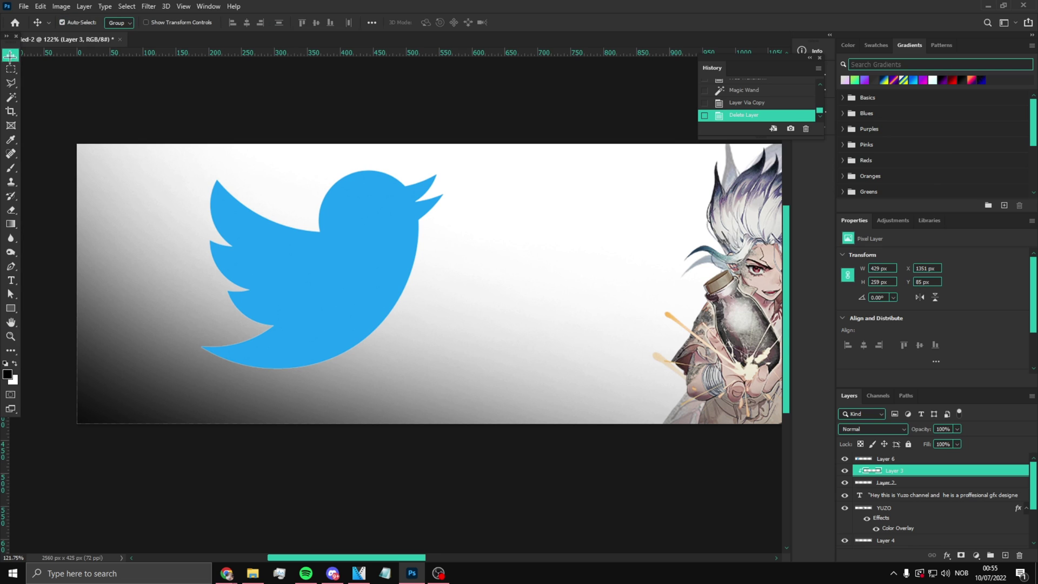
scroll(189, 146, up, 2)
drag(8, 434, 359, 414)
Scale the Twitter bird to 48 x 40 px and centre it on the guide, 56 px below the banner's upper edge.
click(886, 459)
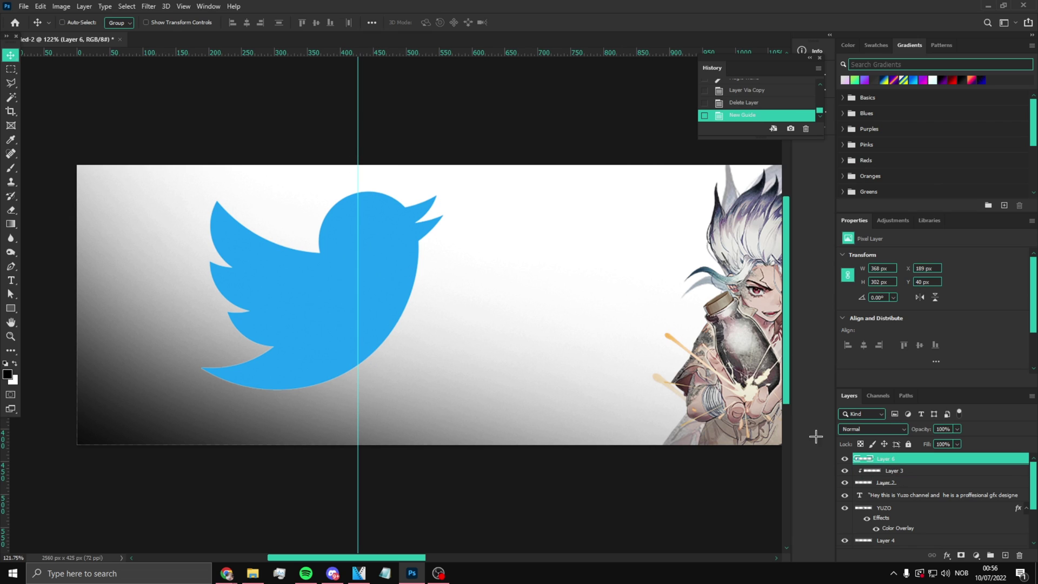
key(ctrl+t)
drag(201, 190, 427, 295)
drag(429, 375, 360, 218)
scroll(530, 300, down, 4)
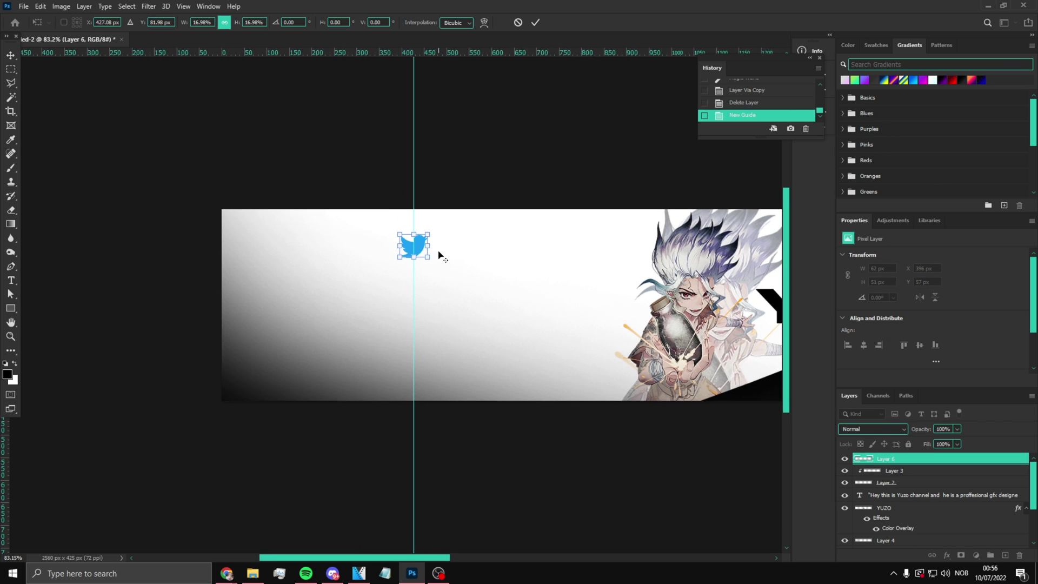
scroll(414, 247, up, 4)
drag(435, 260, 423, 244)
key(Return)
Move the Twitter bird up along the guide to 45 px below the banner's upper edge.
scroll(523, 319, down, 3)
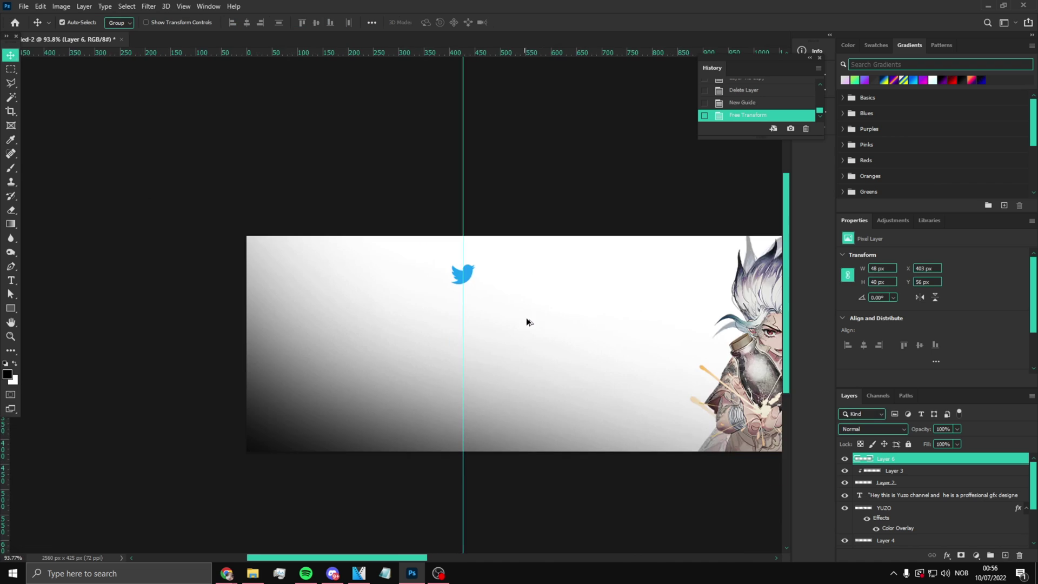
scroll(523, 320, down, 2)
scroll(96, 267, up, 4)
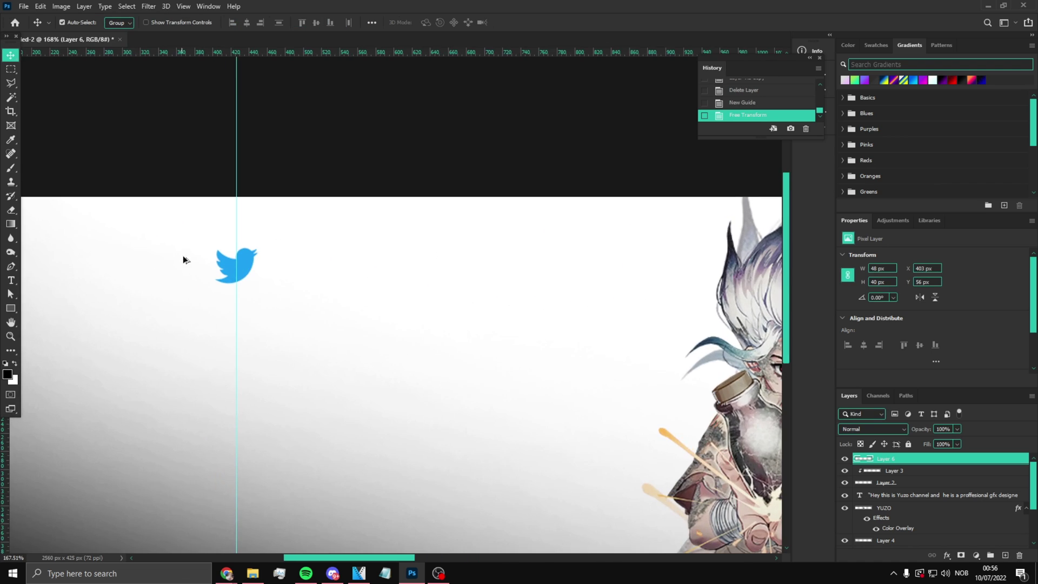
scroll(223, 279, down, 2)
scroll(221, 301, up, 2)
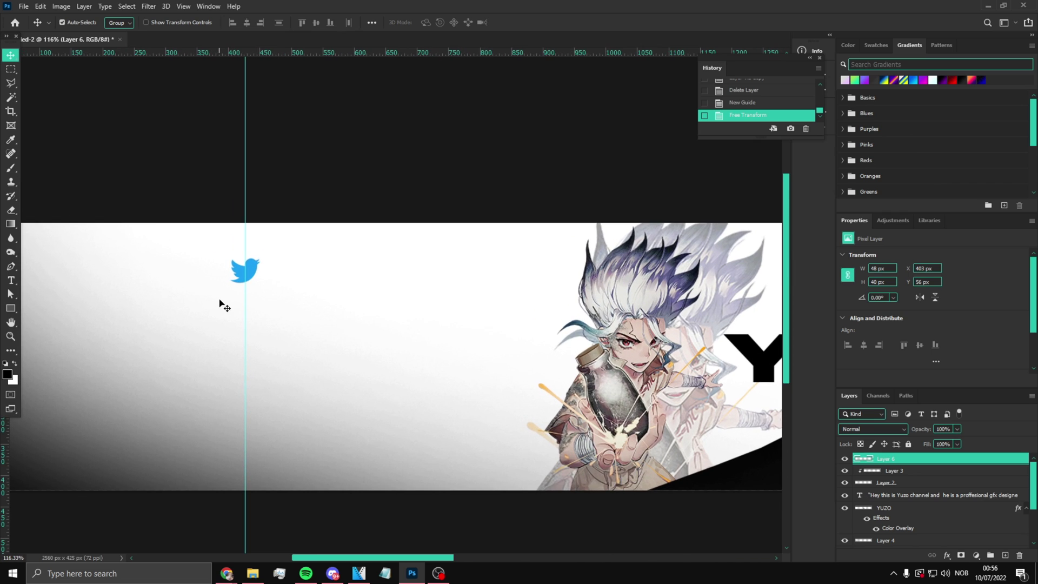
key(ctrl+t)
drag(252, 276, 253, 269)
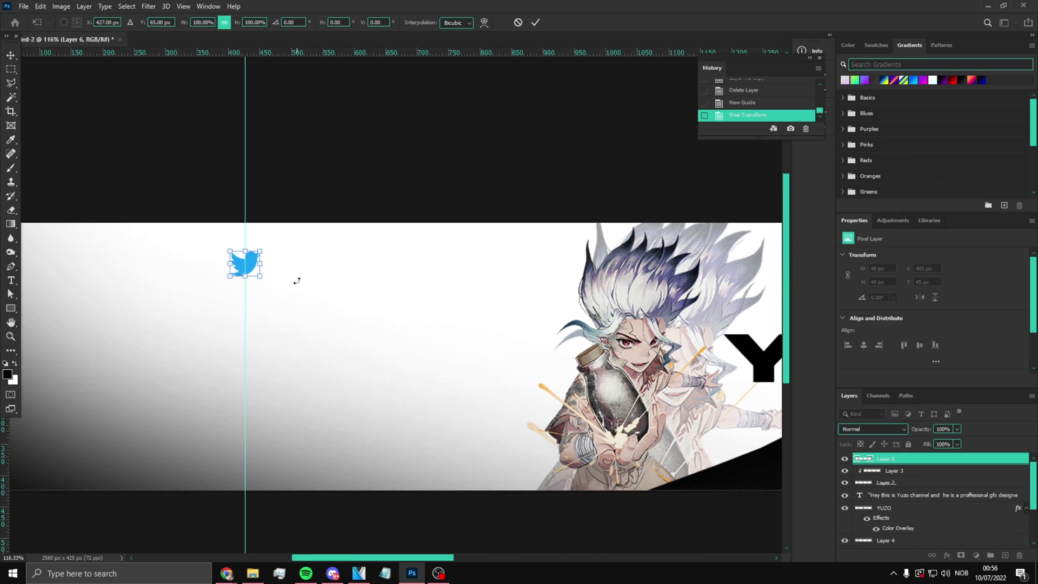
key(Return)
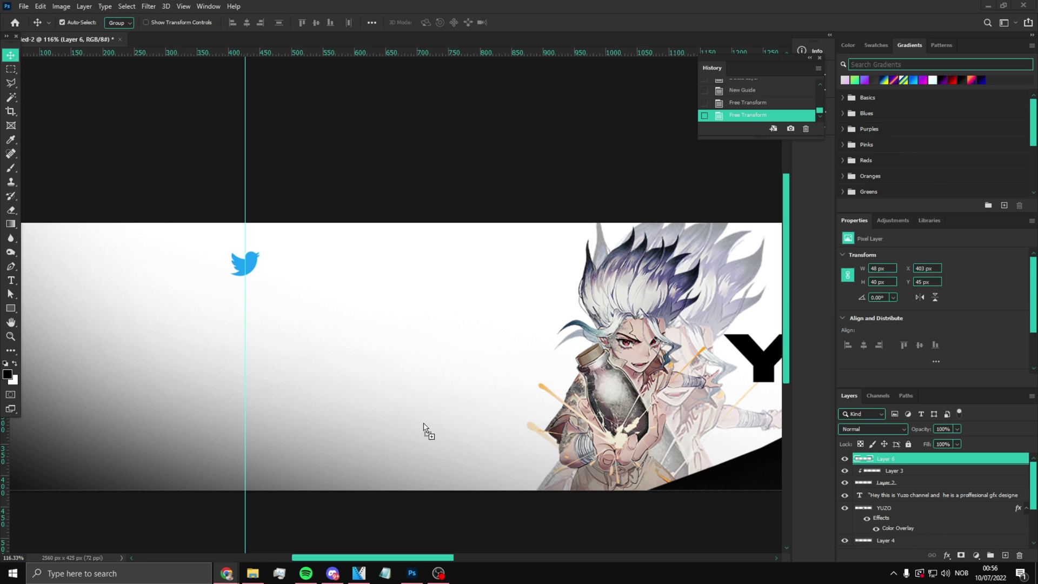
Place the twitch-app-logo-png-3 image below the Twitter bird, at about X 332 px and Y 144 px.
drag(470, 440, 470, 440)
drag(157, 233, 154, 342)
key(Return)
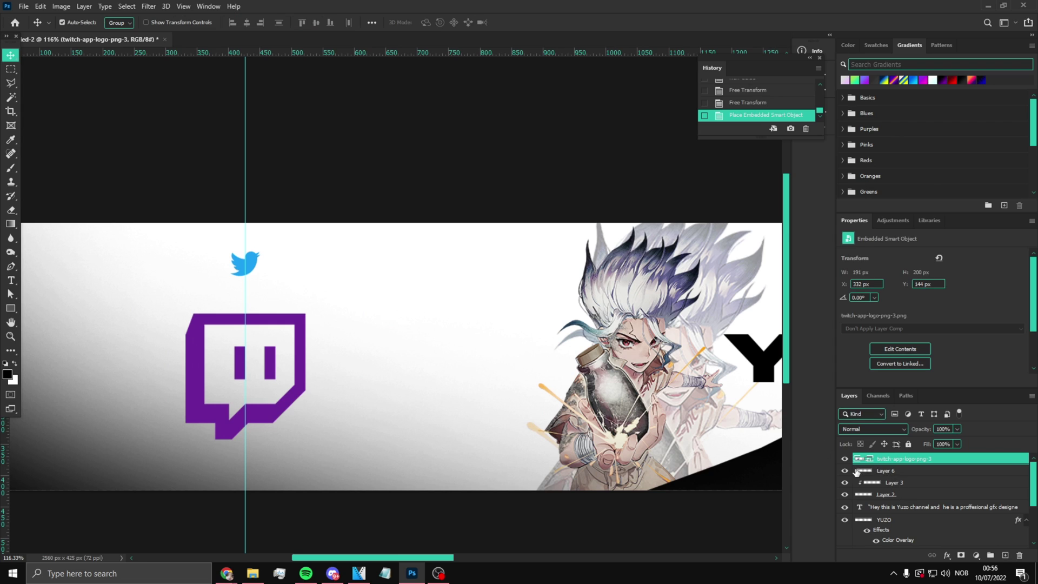
click(856, 472)
click(850, 470)
right_click(884, 470)
key(Escape)
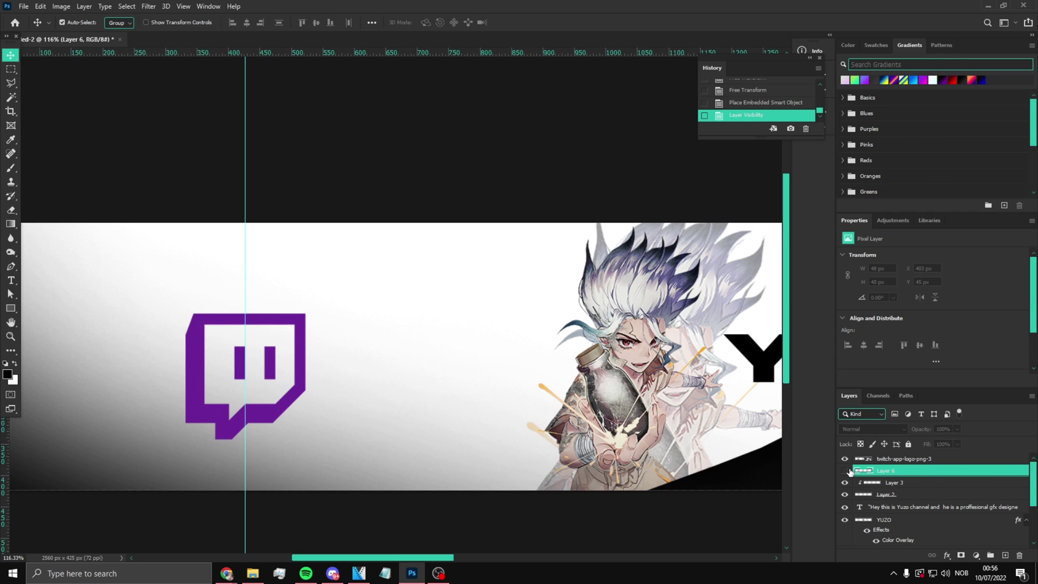
click(844, 470)
Scale the Twitch logo to about 35 x 37 px and centre it on the vertical guide at Y 243 px.
click(903, 459)
key(ctrl+t)
drag(131, 309, 254, 266)
scroll(254, 266, up, 5)
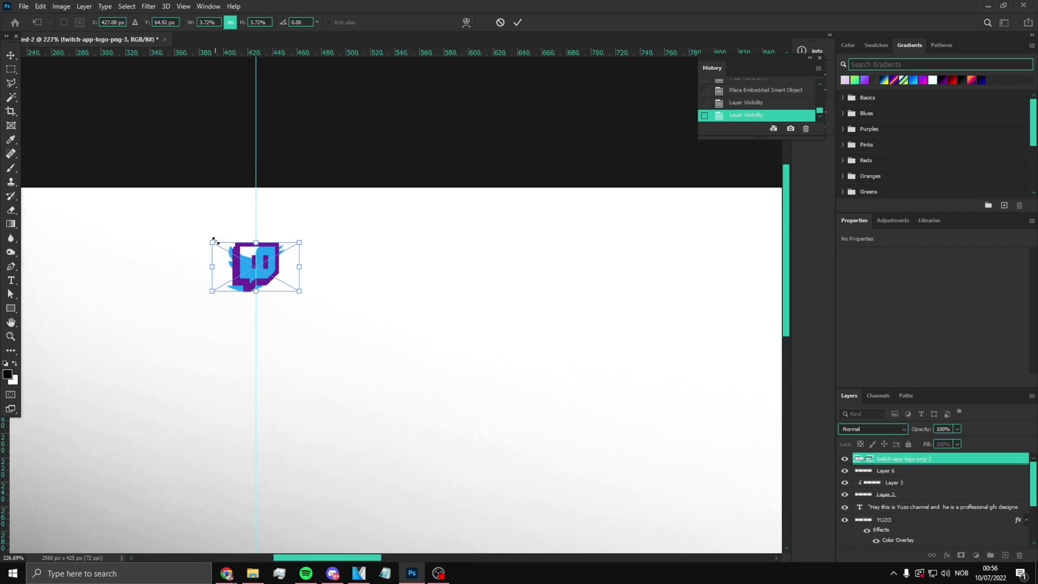
drag(204, 241, 209, 248)
drag(290, 282, 296, 528)
scroll(318, 473, down, 7)
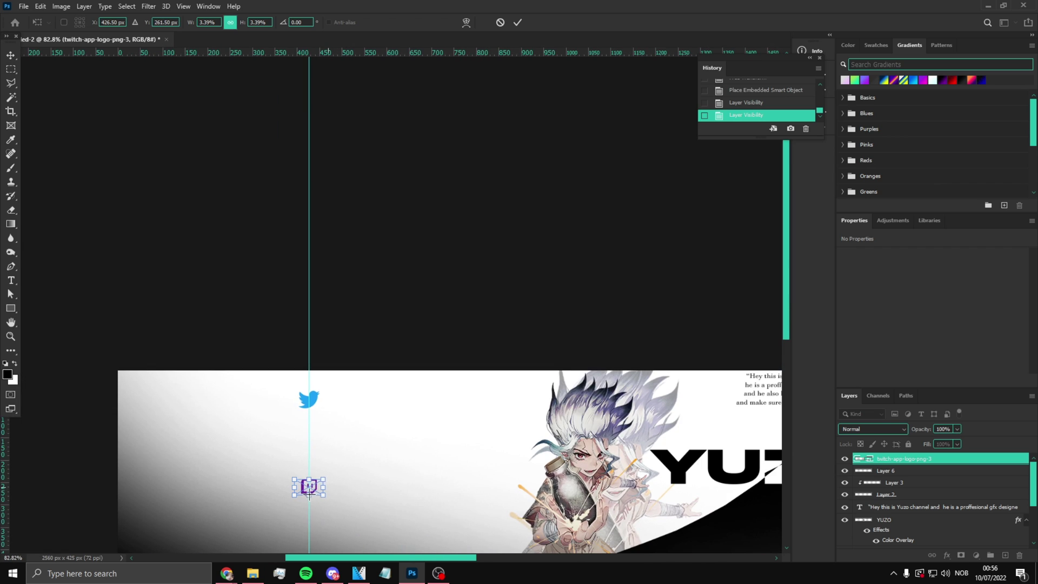
scroll(311, 497, up, 2)
scroll(318, 533, down, 4)
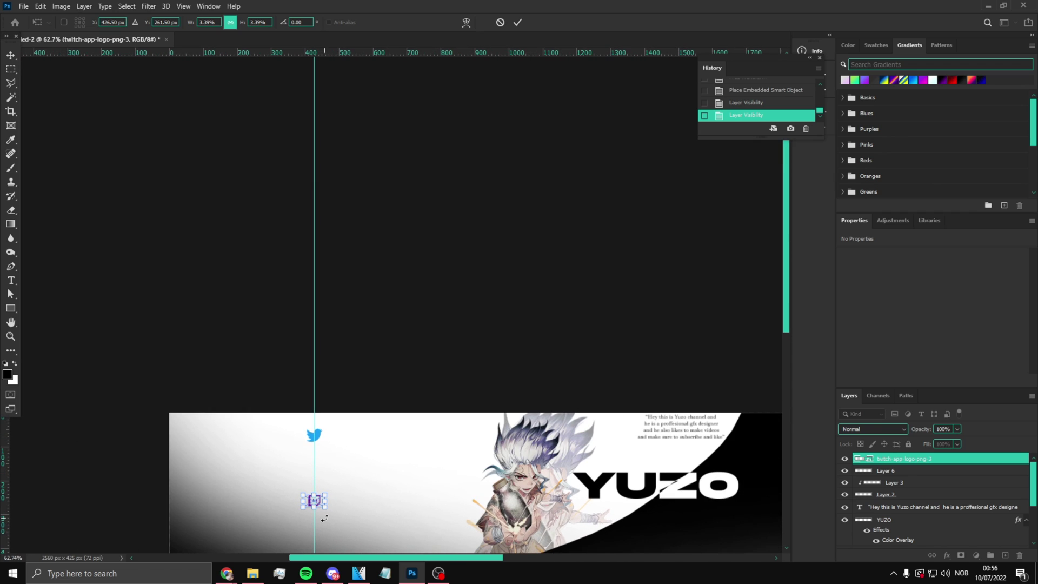
key(Return)
scroll(333, 536, down, 2)
scroll(139, 358, up, 5)
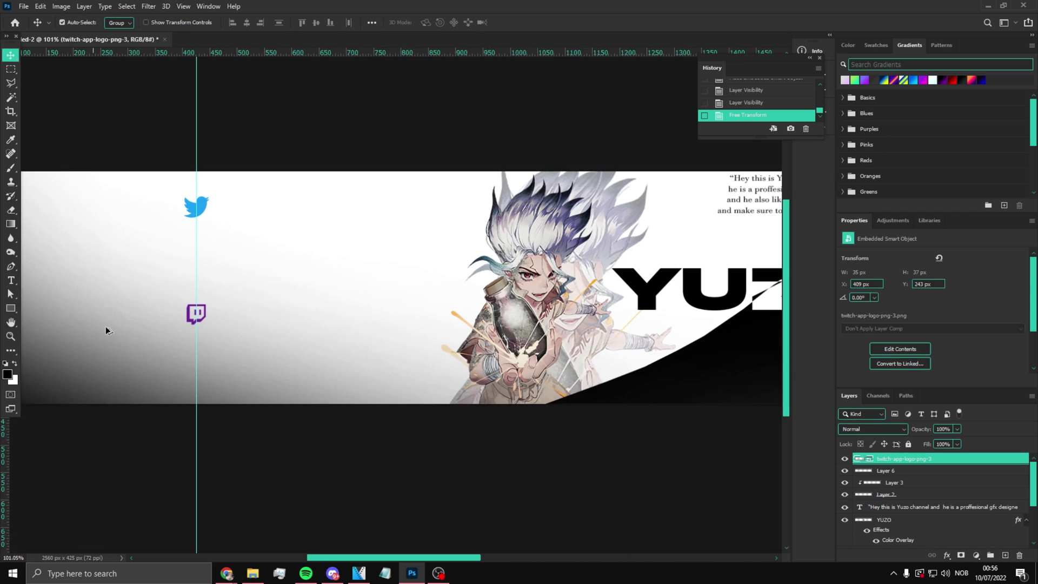
Move the Twitch logo up along the guide so its centre sits at Y 212.5 px.
key(ctrl+t)
drag(227, 316, 227, 280)
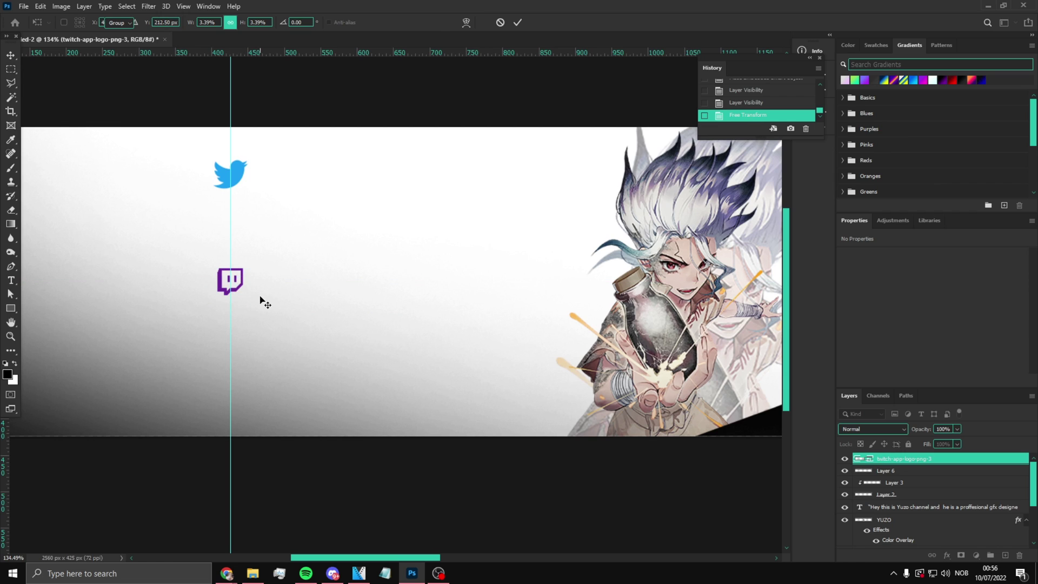
key(Return)
Move the Twitter bird up along the guide to 42 px below the banner's upper edge.
click(885, 470)
key(ctrl+t)
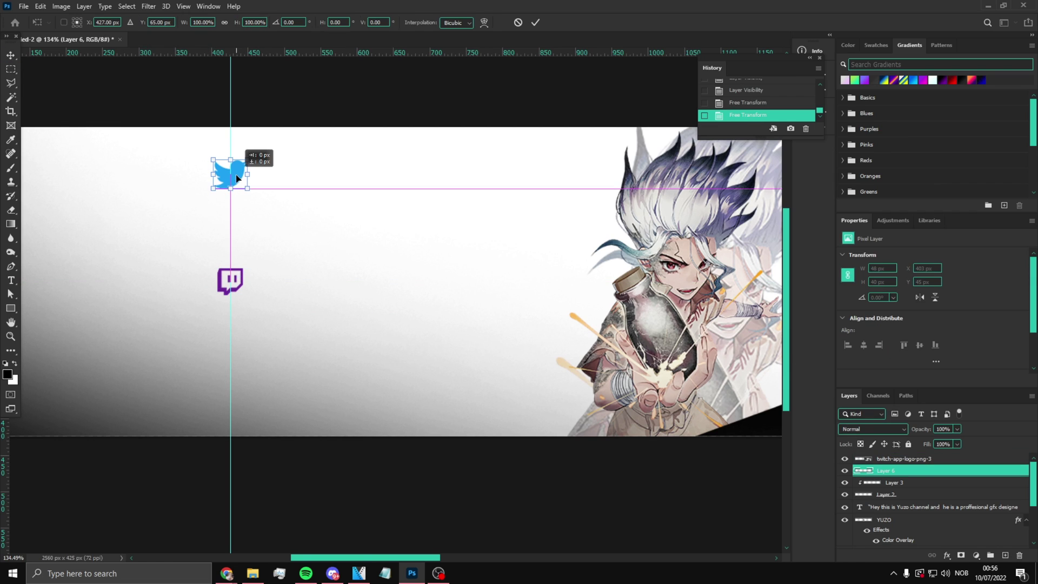
key(Return)
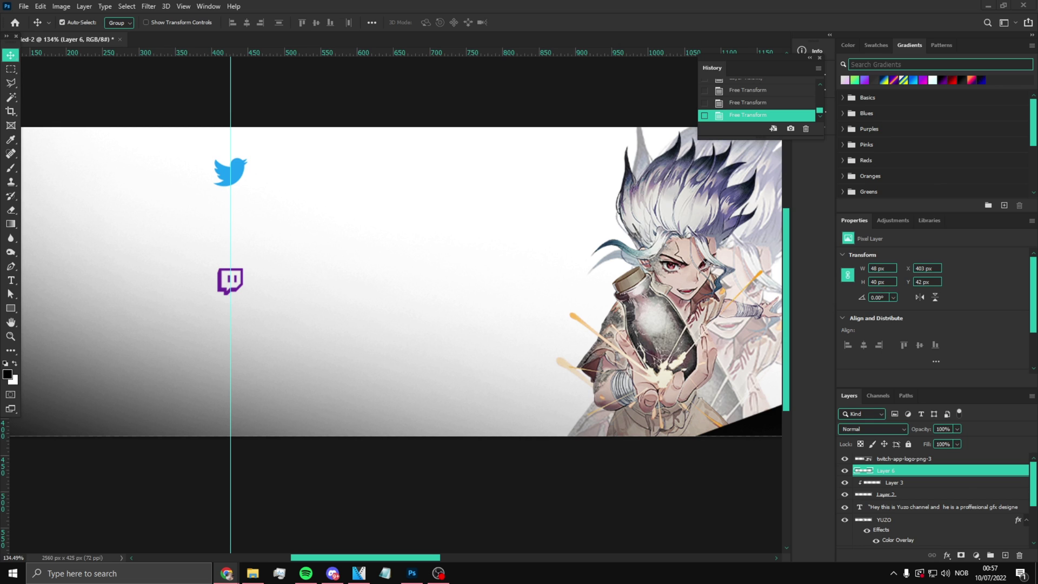
Place the concours-discord-cartes-voeux-fortnite-france-6 image on the banner and shrink it to about 2.5% over the Twitch logo.
drag(982, 525, 440, 389)
drag(551, 443, 258, 300)
key(Return)
key(ctrl+t)
scroll(235, 285, up, 8)
key(Return)
Scale the Discord logo to about 36 x 26 px and centre it on the guide below the Twitch logo, at Y 331 px.
key(ctrl+t)
scroll(268, 303, down, 6)
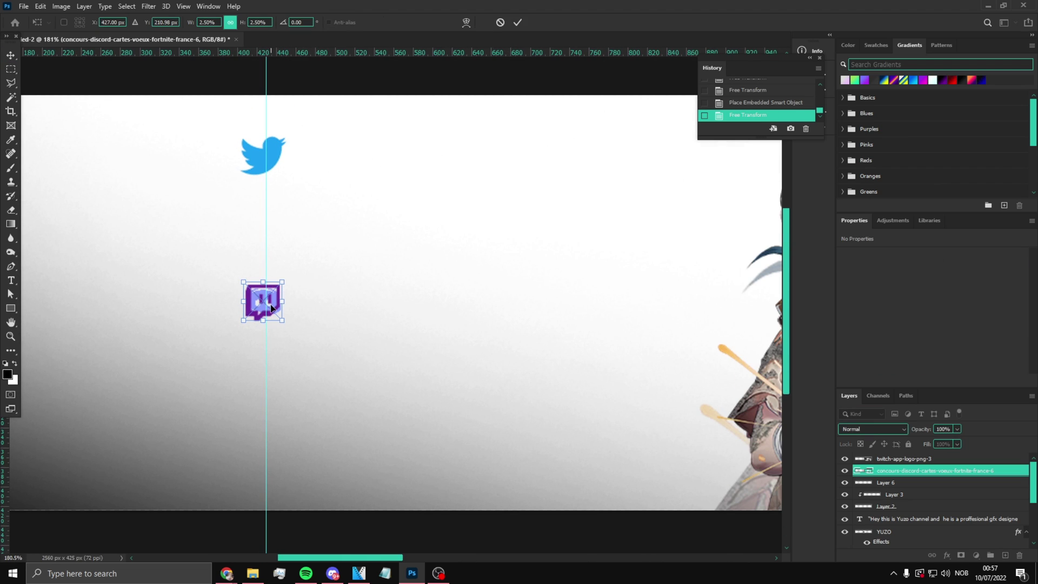
drag(267, 268, 263, 259)
drag(271, 296, 280, 447)
key(Return)
scroll(348, 436, down, 4)
scroll(328, 447, up, 3)
key(ctrl+t)
drag(294, 447, 296, 433)
key(Return)
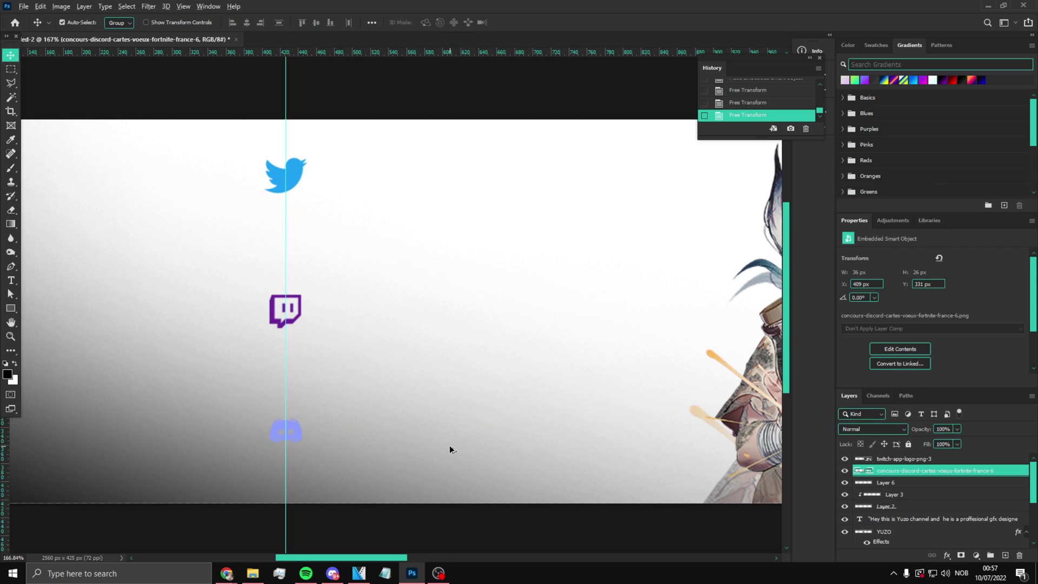
Merge the Twitter, Twitch and Discord icon layers into a single layer.
scroll(449, 449, down, 2)
scroll(426, 443, up, 1)
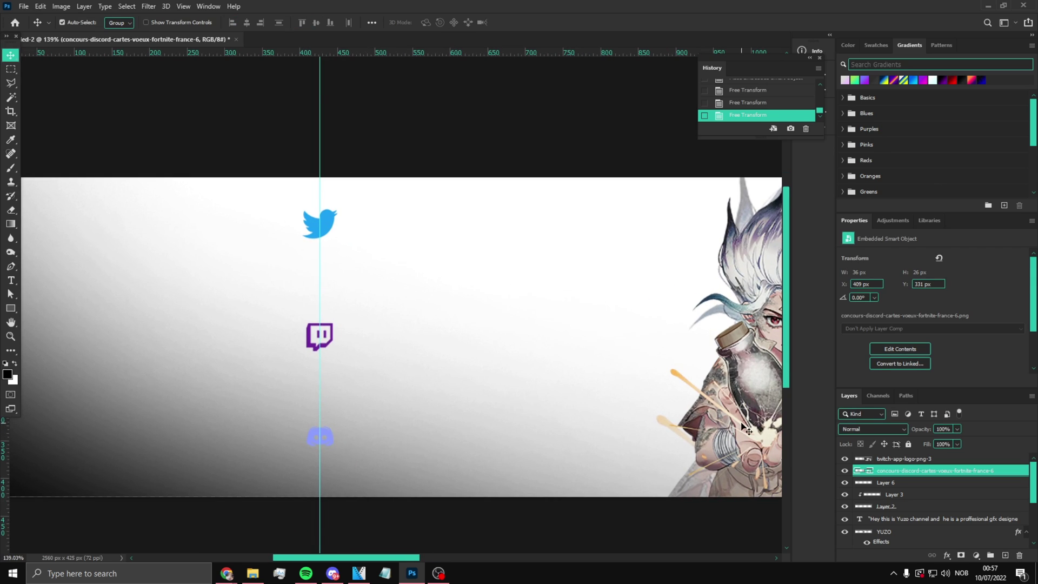
ctrl+click(904, 461)
ctrl+click(891, 482)
click(844, 482)
click(844, 482)
key(ctrl+e)
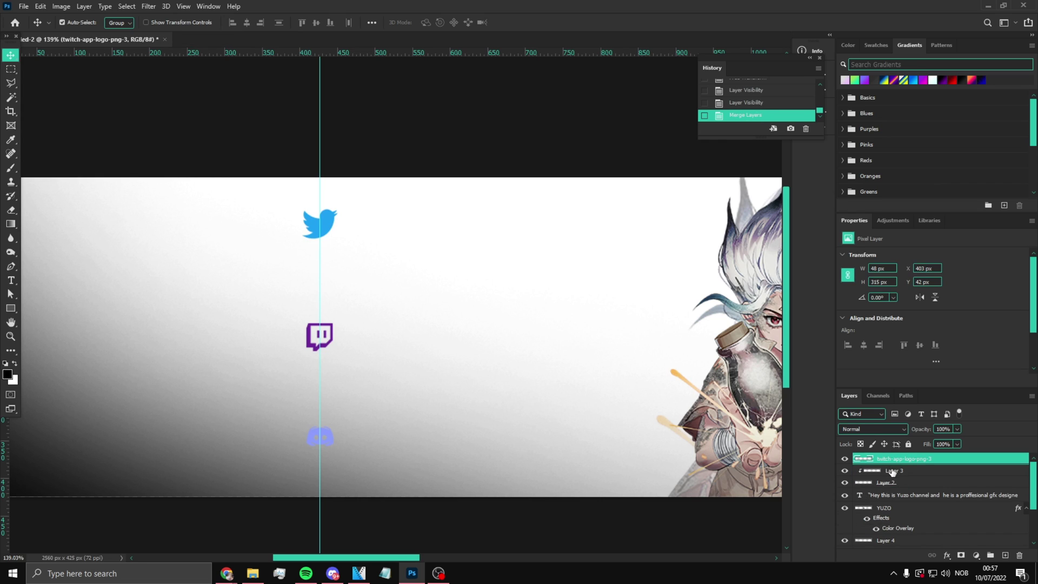
click(845, 459)
click(845, 459)
Apply a black Color Overlay in Normal mode at 100% opacity to the merged icons layer.
right_click(886, 459)
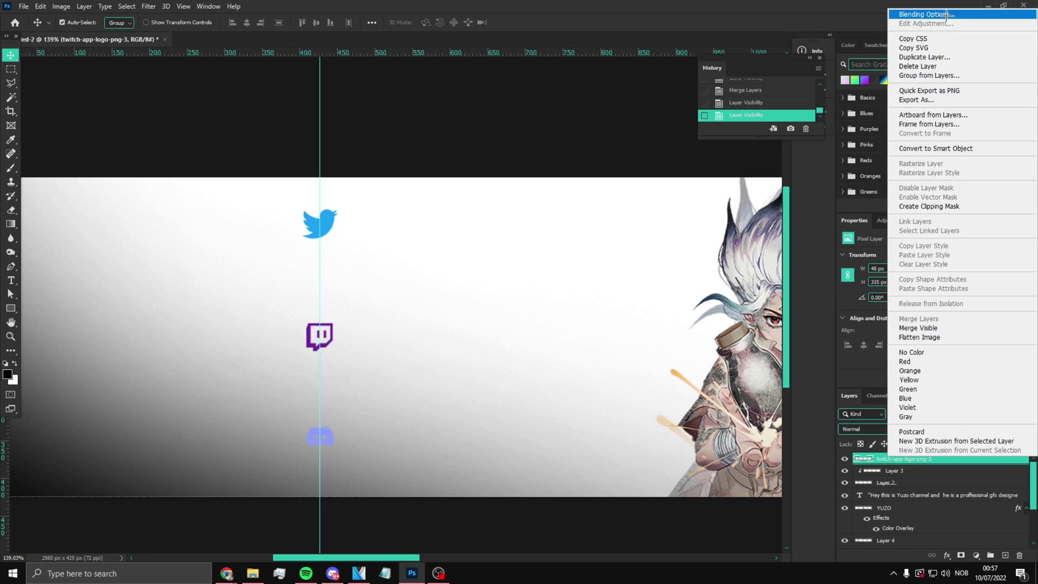
key(Escape)
click(613, 399)
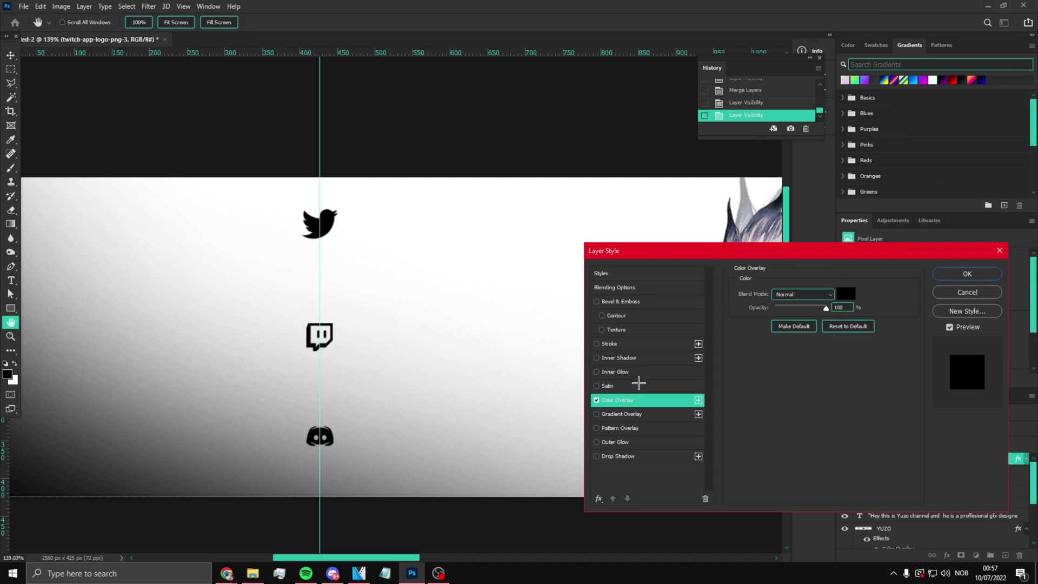
click(967, 274)
scroll(507, 324, down, 5)
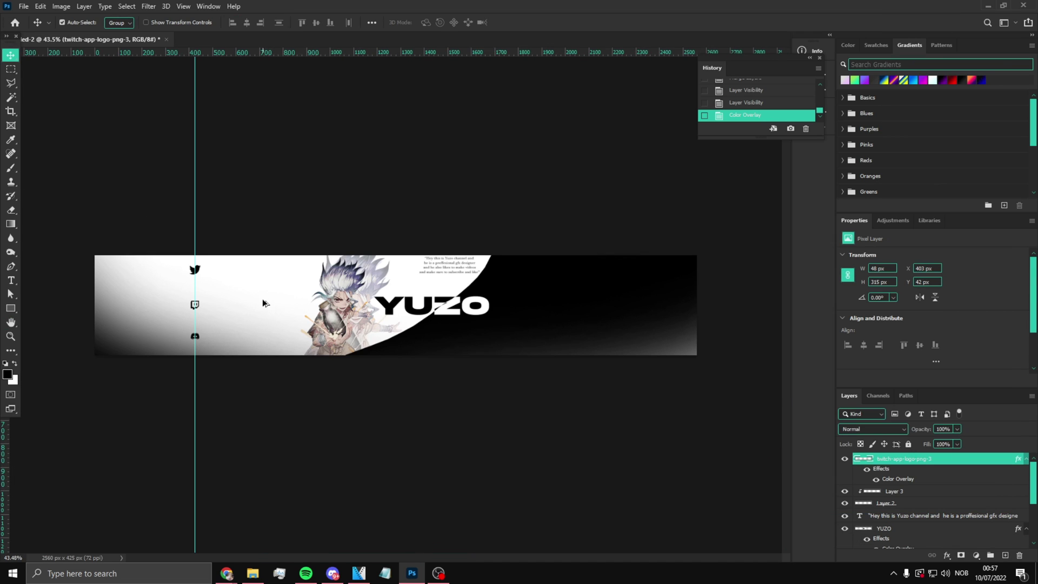
Draw a narrow rectangular selection of about 8 x 41 px just left of the Twitter bird, at X 389 px and Y 41 px.
scroll(261, 300, up, 5)
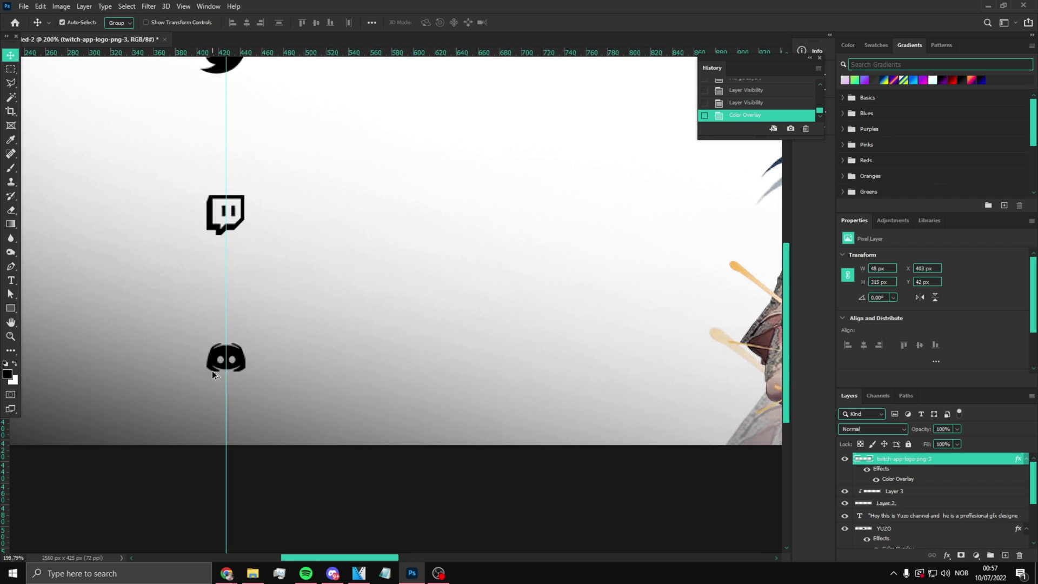
scroll(212, 374, down, 2)
click(11, 68)
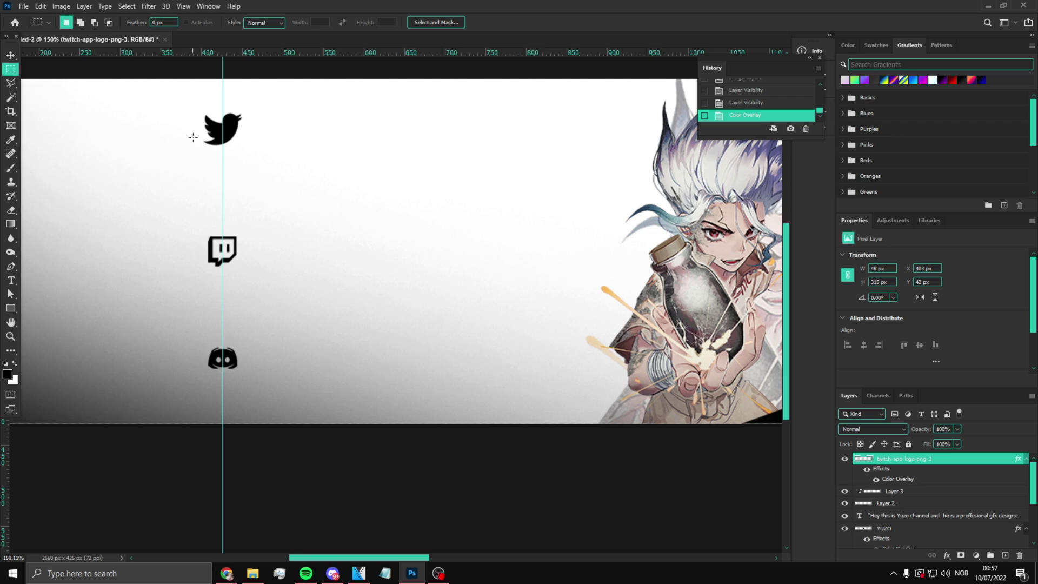
drag(192, 113, 186, 145)
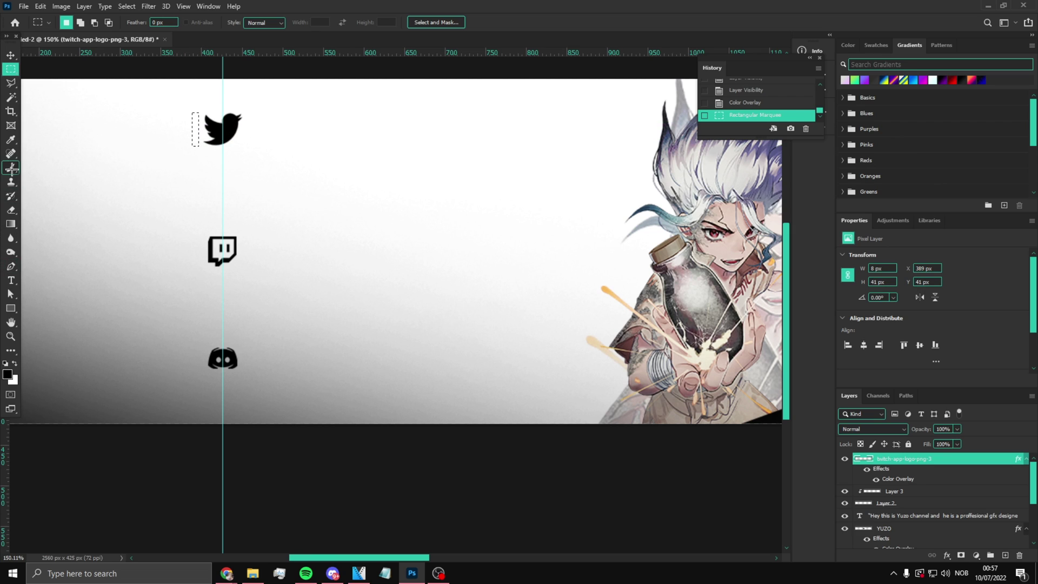
Paint the narrow selection black with a large soft brush on a new layer and deselect it.
click(11, 167)
click(1004, 555)
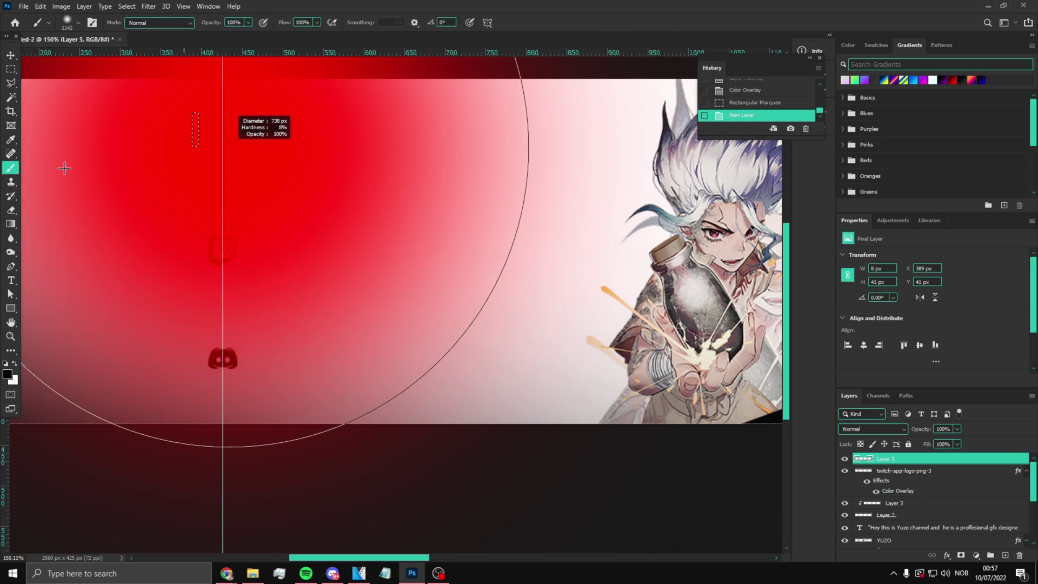
mouse_move(64, 168)
mouse_down()
mouse_move(132, 161)
mouse_move(129, 172)
mouse_move(195, 132)
mouse_up()
click(196, 130)
key(m)
right_click(204, 121)
click(231, 130)
scroll(201, 195, down, 3)
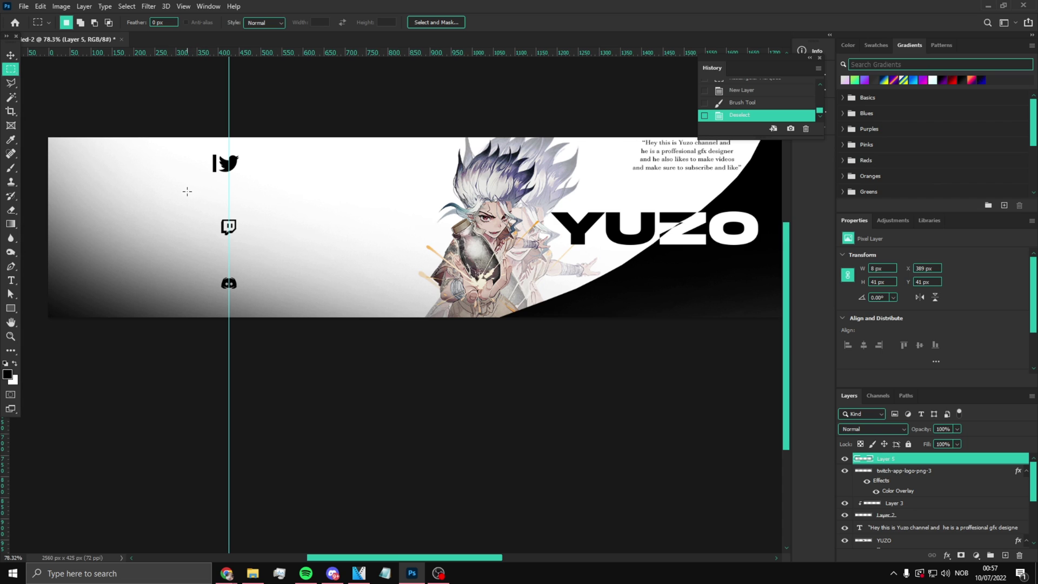
Duplicate the black bar twice, placing one copy left of the Twitch icon and one left of the Discord icon at Y 324 px.
scroll(180, 171, up, 3)
key(ctrl+j)
key(ctrl+t)
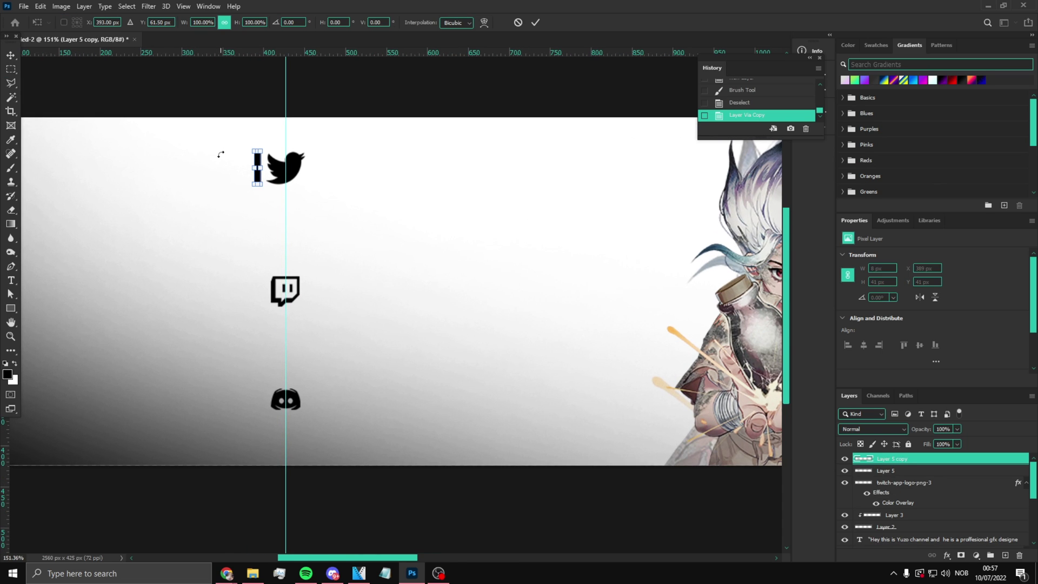
drag(257, 176, 259, 401)
key(Return)
key(ctrl+j)
key(ctrl+t)
key(Return)
key(m)
scroll(271, 399, down, 4)
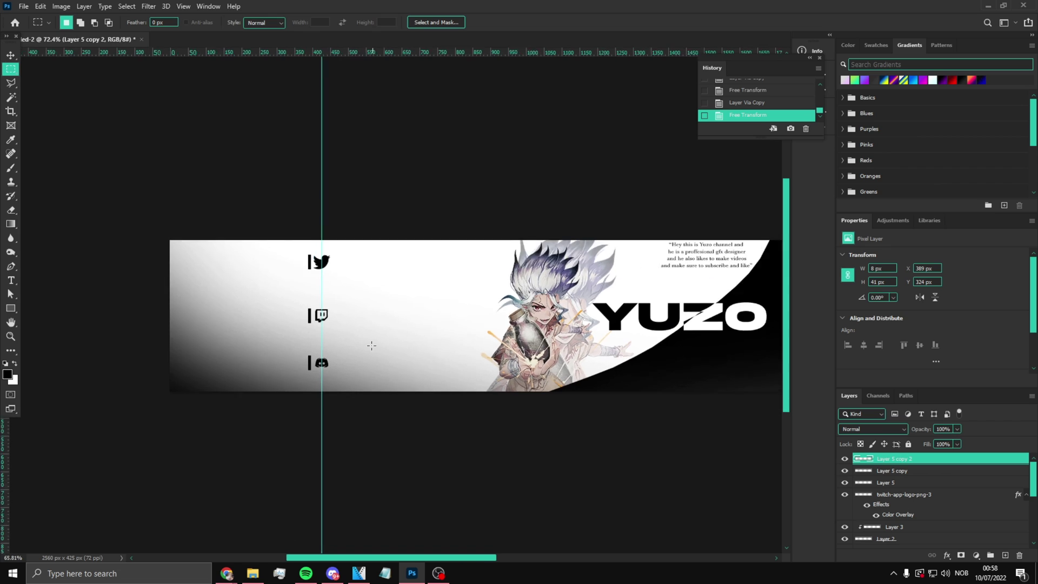
Look through the installed fonts of the Type tool for a typeface for the social media handles.
scroll(138, 364, up, 4)
scroll(117, 347, down, 2)
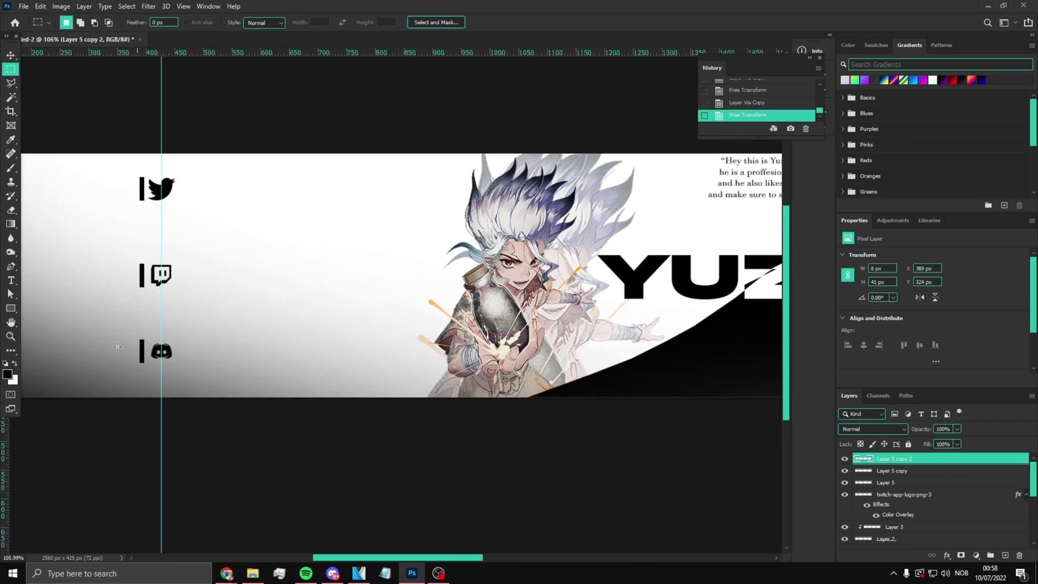
click(10, 280)
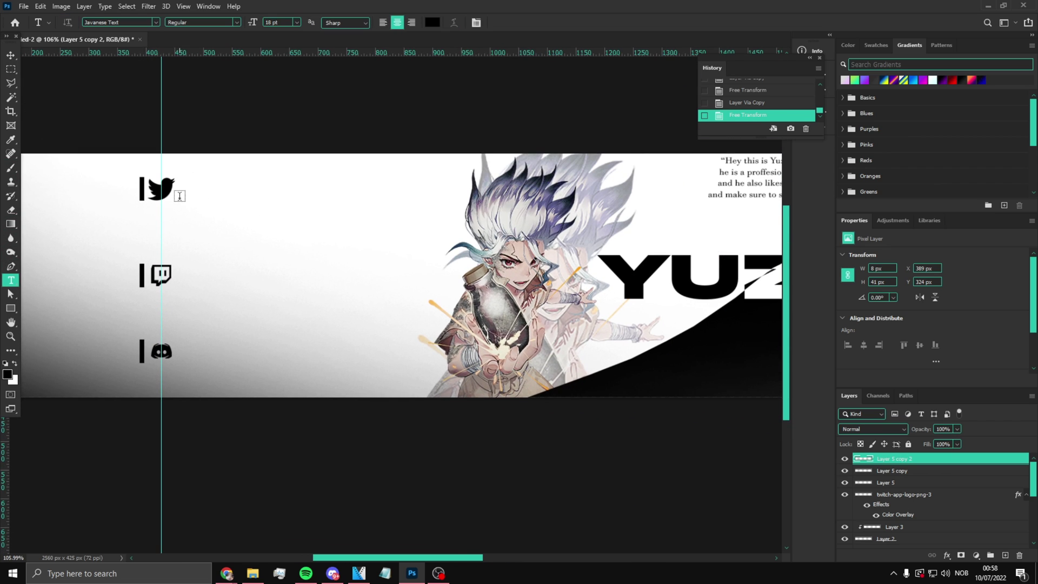
click(156, 22)
scroll(222, 157, down, 5)
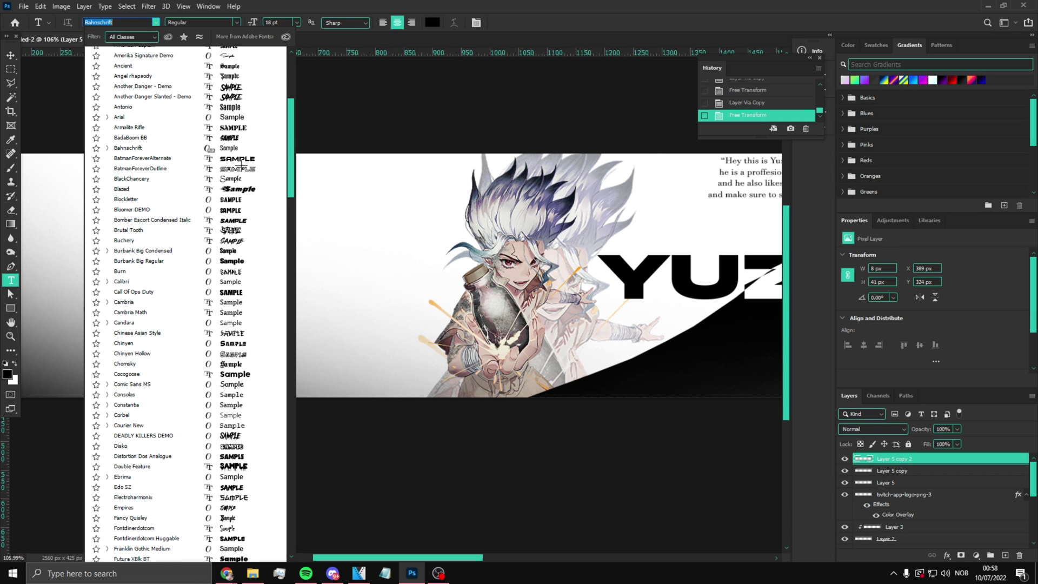
scroll(223, 157, up, 2)
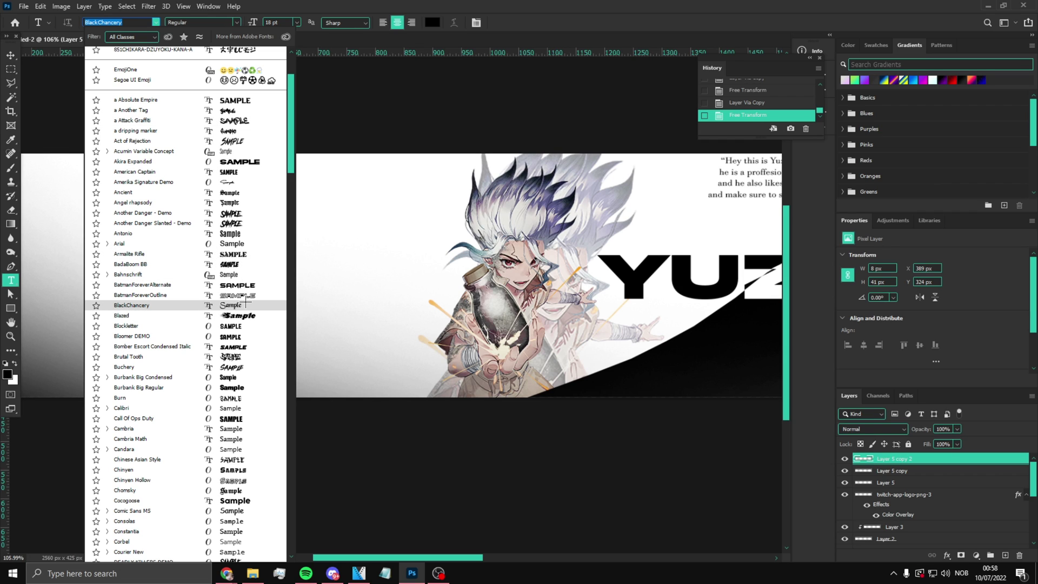
scroll(247, 301, down, 5)
scroll(245, 324, down, 4)
scroll(233, 329, down, 8)
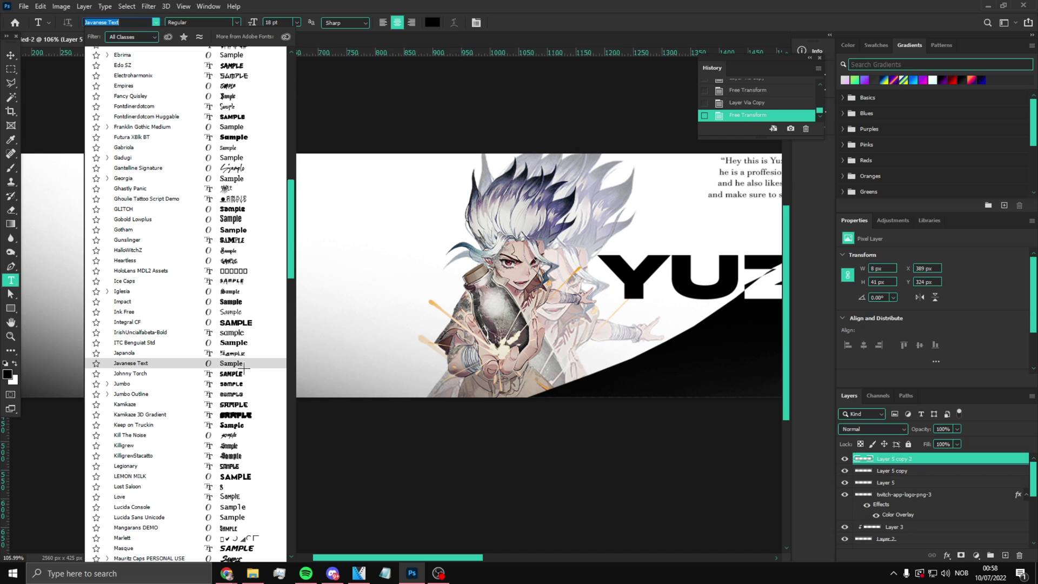
scroll(164, 411, down, 6)
scroll(165, 412, down, 13)
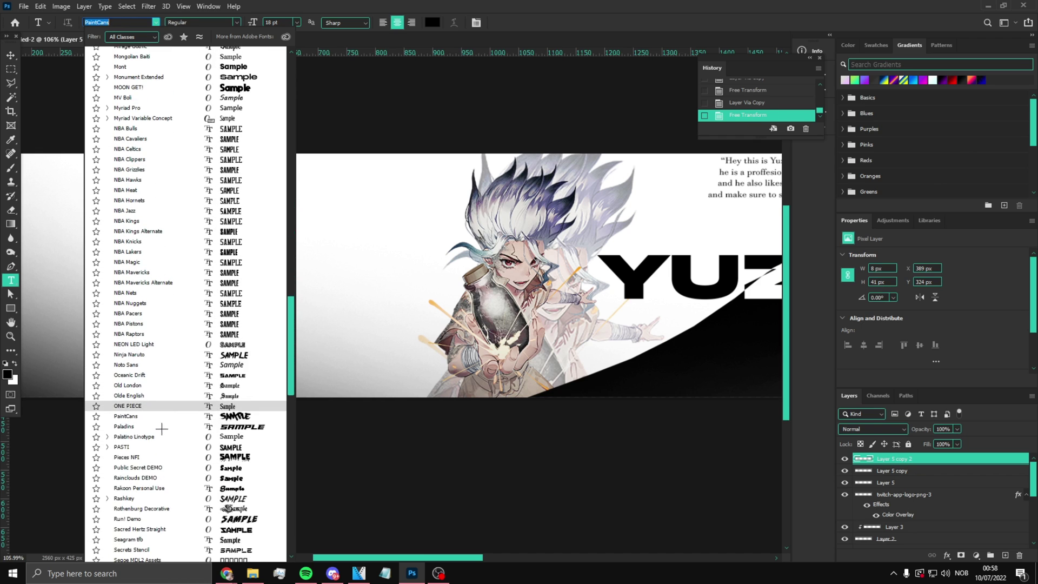
scroll(162, 426, down, 2)
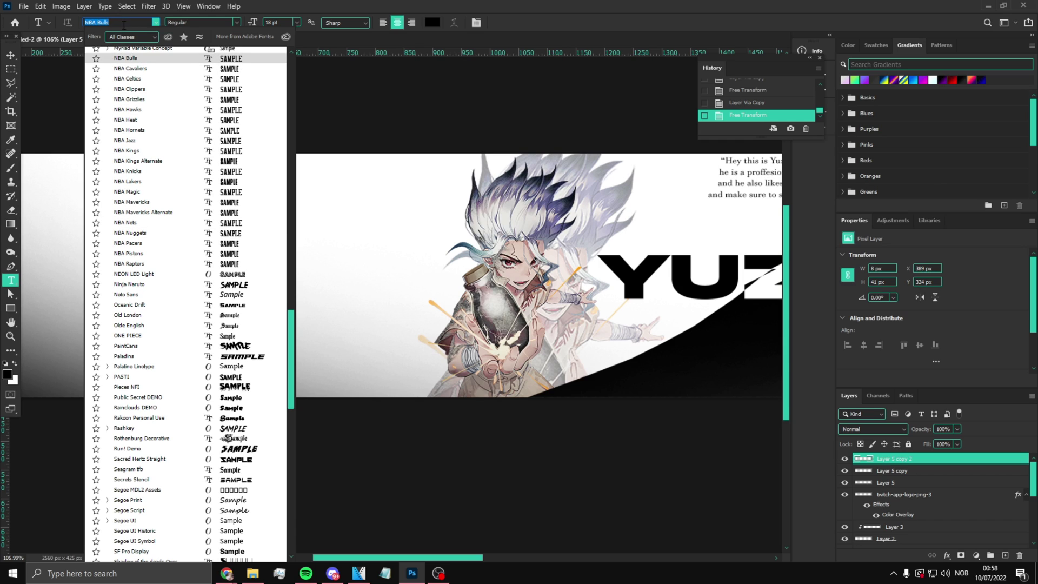
key(Escape)
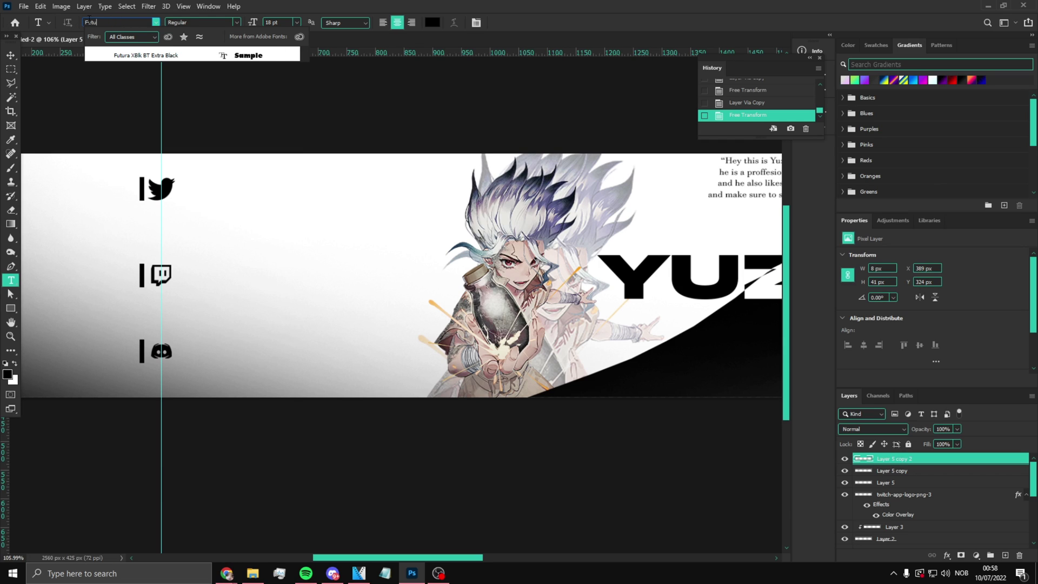
click(185, 193)
key(BackSpace)
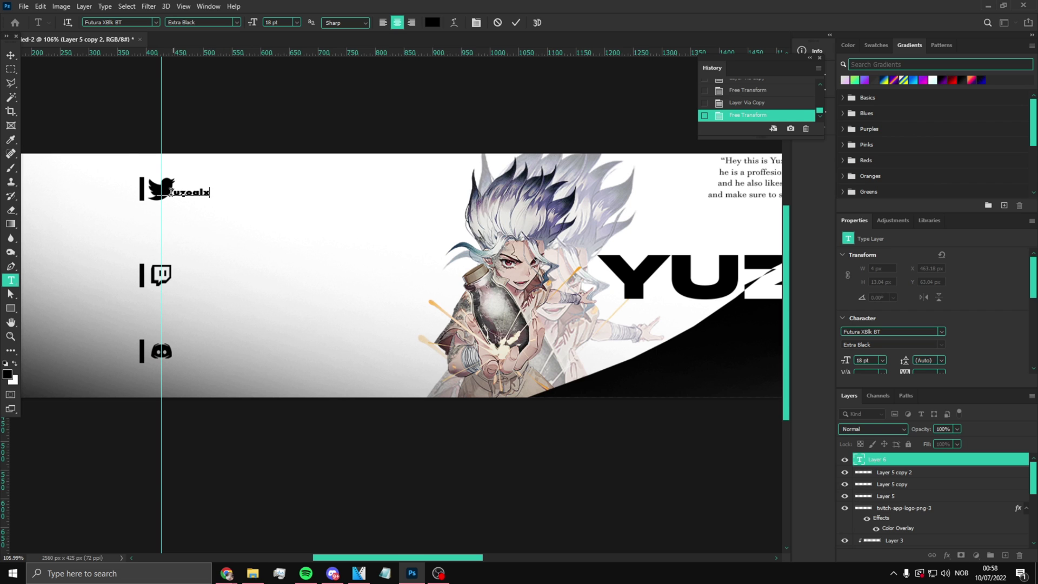
drag(199, 194, 216, 192)
key(Return)
scroll(163, 216, up, 3)
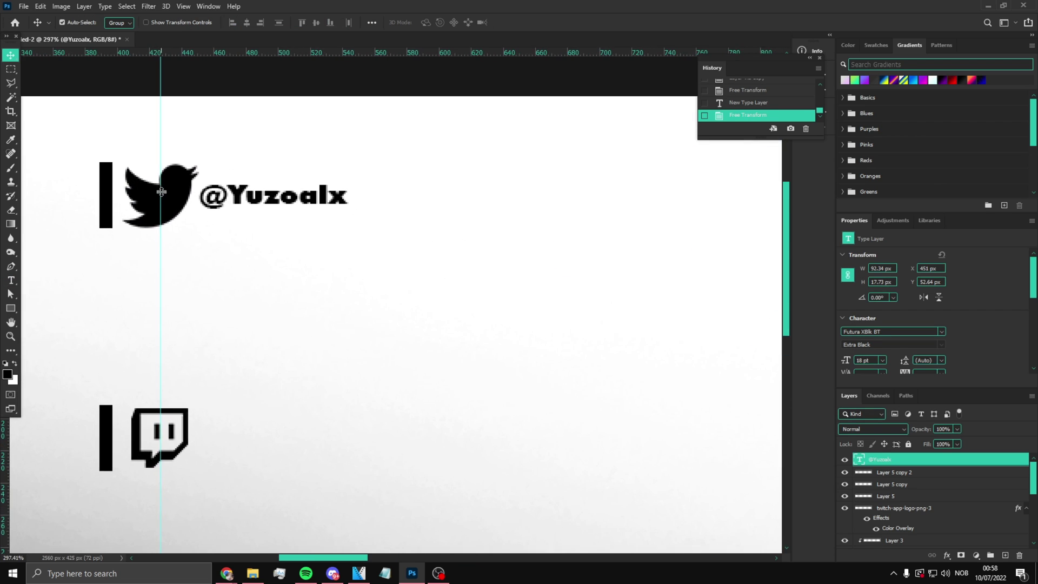
scroll(162, 221, down, 1)
scroll(162, 221, down, 3)
scroll(152, 226, up, 4)
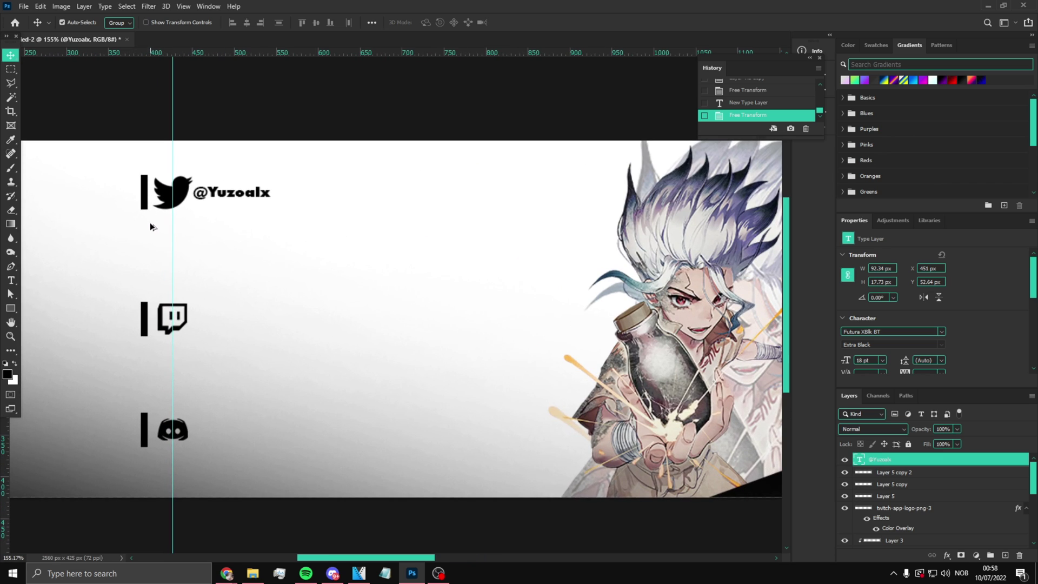
key(ctrl+t)
drag(270, 198, 287, 200)
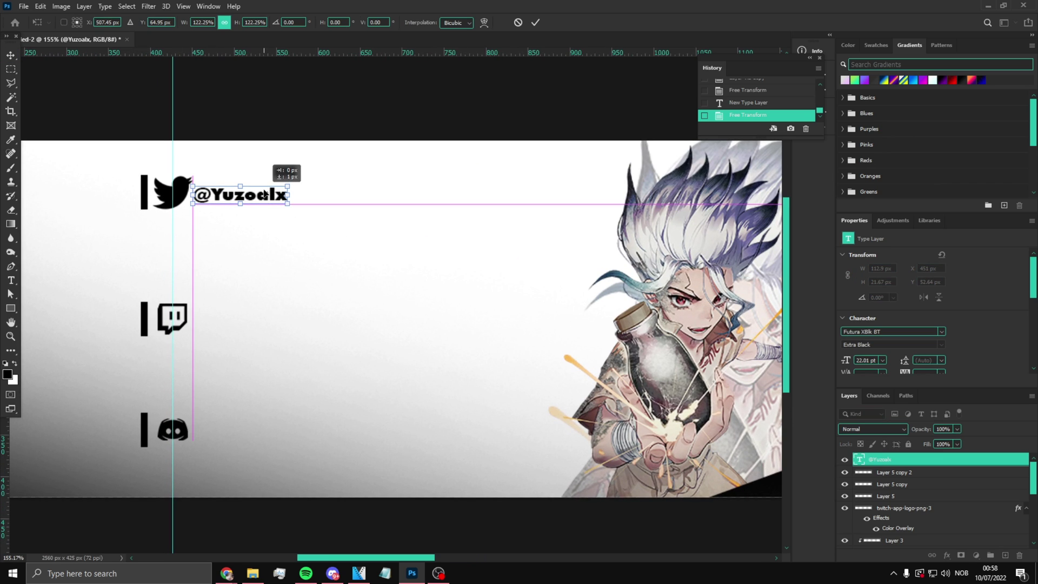
key(Return)
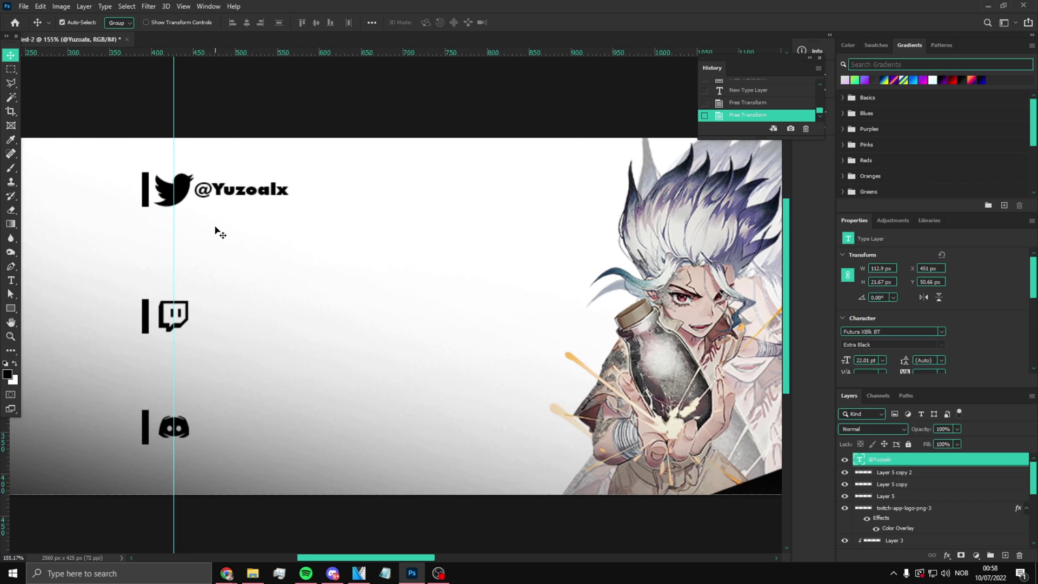
key(ctrl+j)
key(ctrl+t)
drag(274, 190, 275, 315)
key(Return)
click(11, 280)
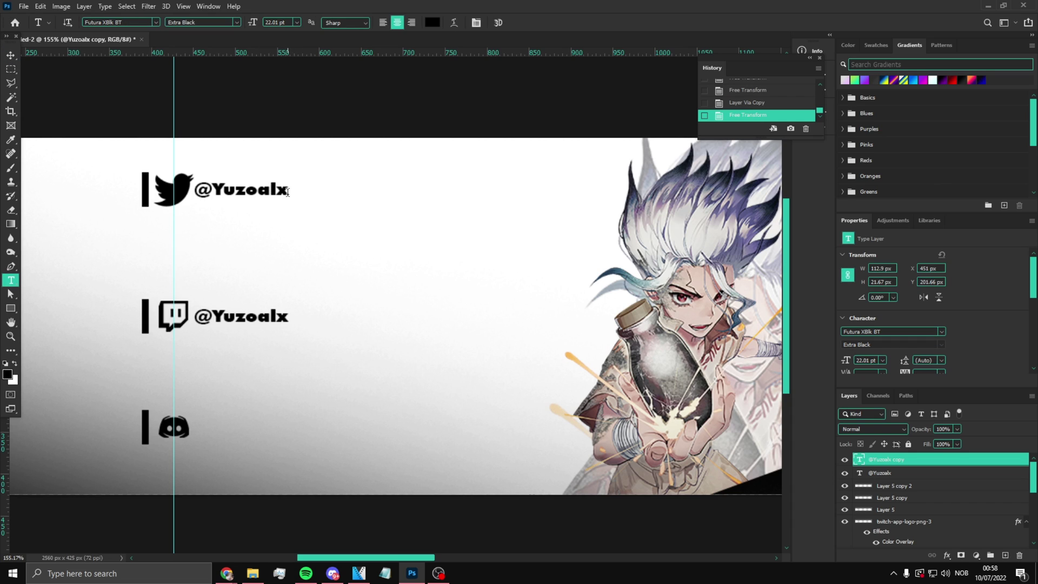
drag(288, 191, 210, 194)
text(UZOALX)
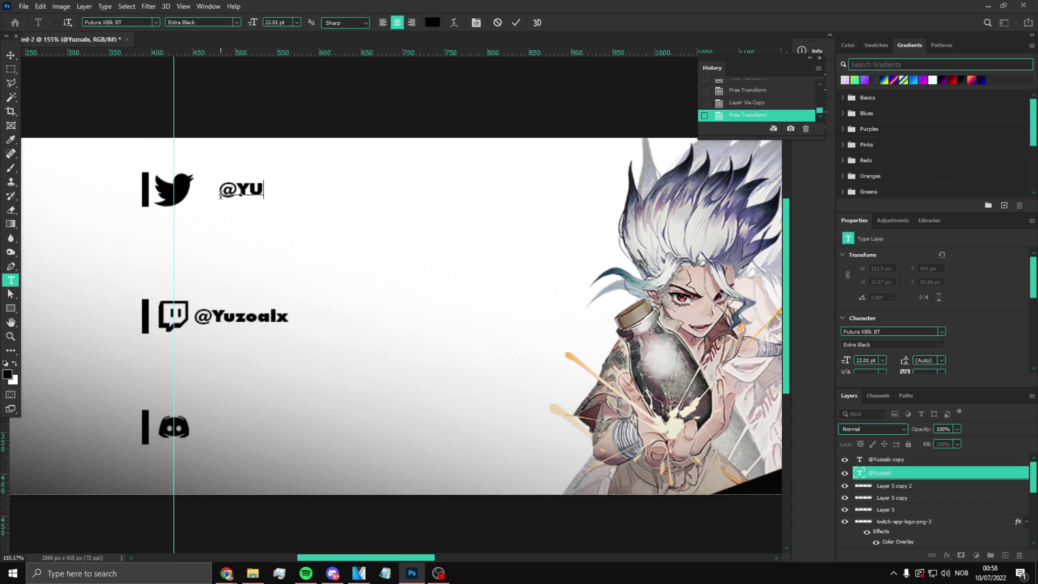
click(11, 55)
key(ctrl+t)
key(Return)
scroll(255, 248, down, 3)
scroll(218, 269, up, 2)
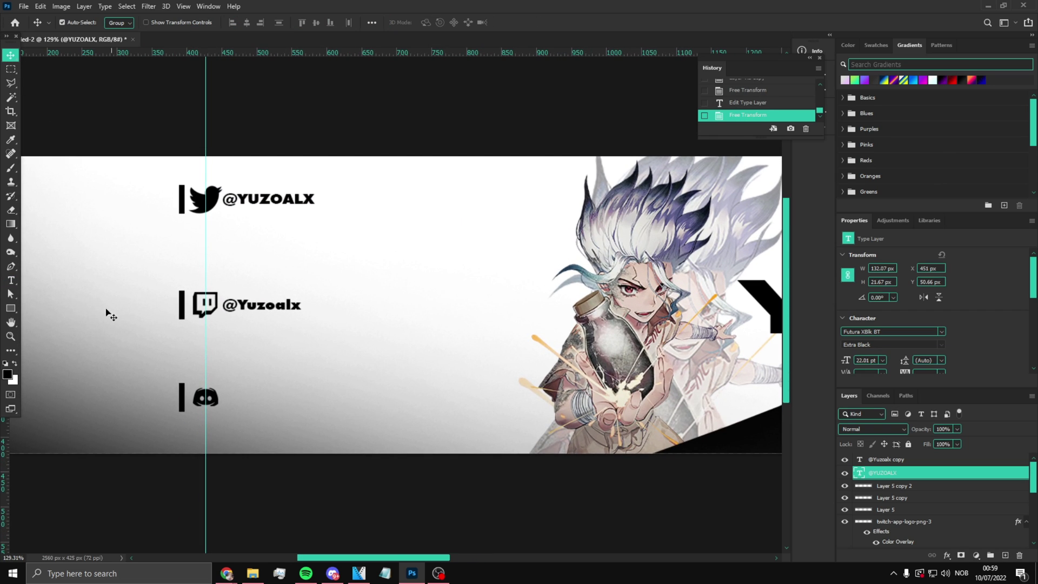
Change the handle beside the Twitch icon to "YUZOOT" and move it closer to the icon, at about X 452 px.
click(11, 281)
double_click(298, 307)
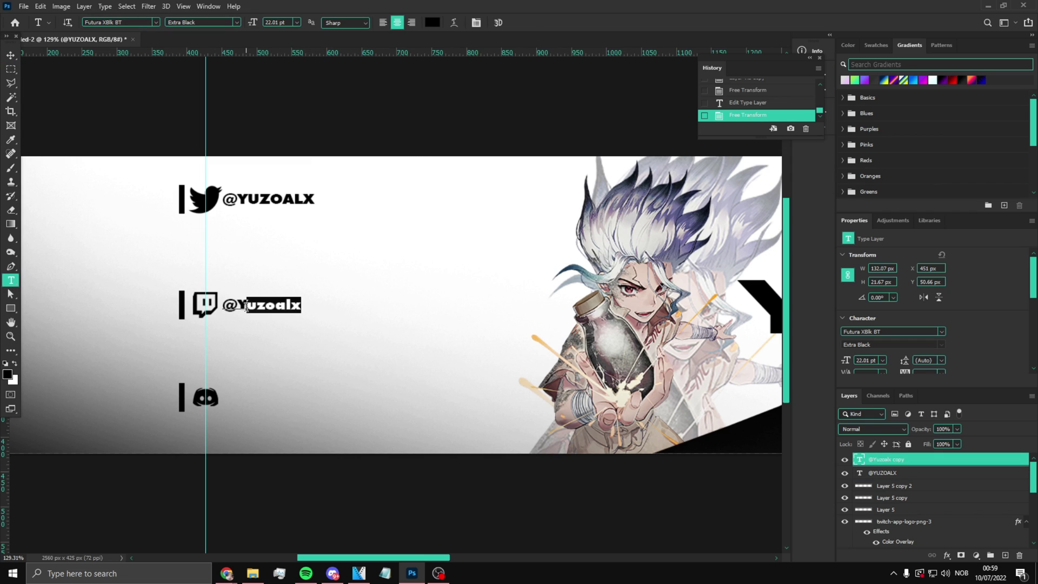
text(@YUZOOT)
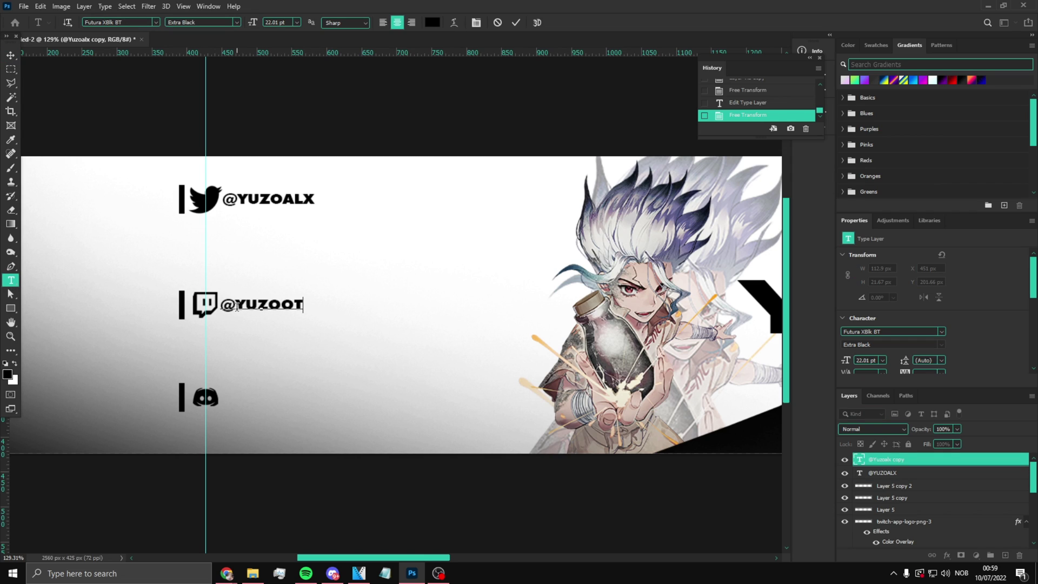
key(Home)
key(Delete)
click(10, 55)
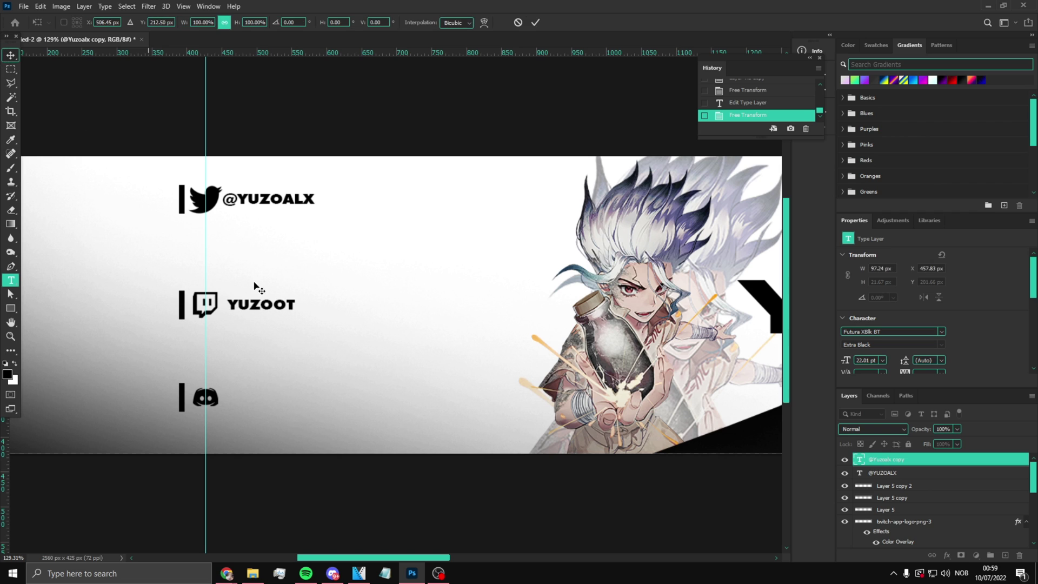
key(ctrl+t)
drag(269, 308, 266, 308)
key(Return)
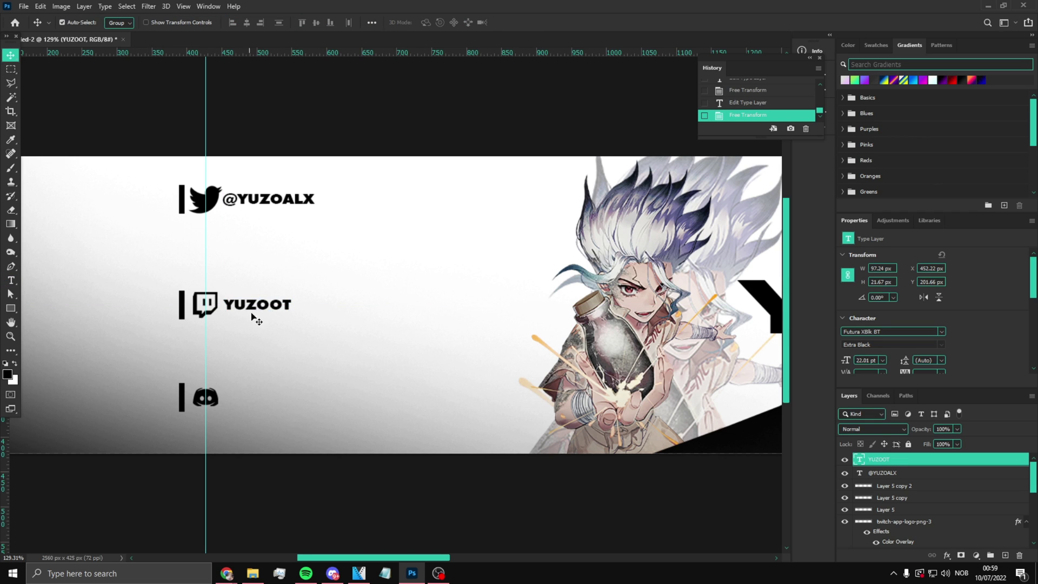
Try adding the text ".GG/YUZO" in Futura XBlk BT, 18 pt, beside the Discord icon at X 451 px, Y about 336 px.
scroll(261, 340, down, 2)
scroll(227, 370, up, 3)
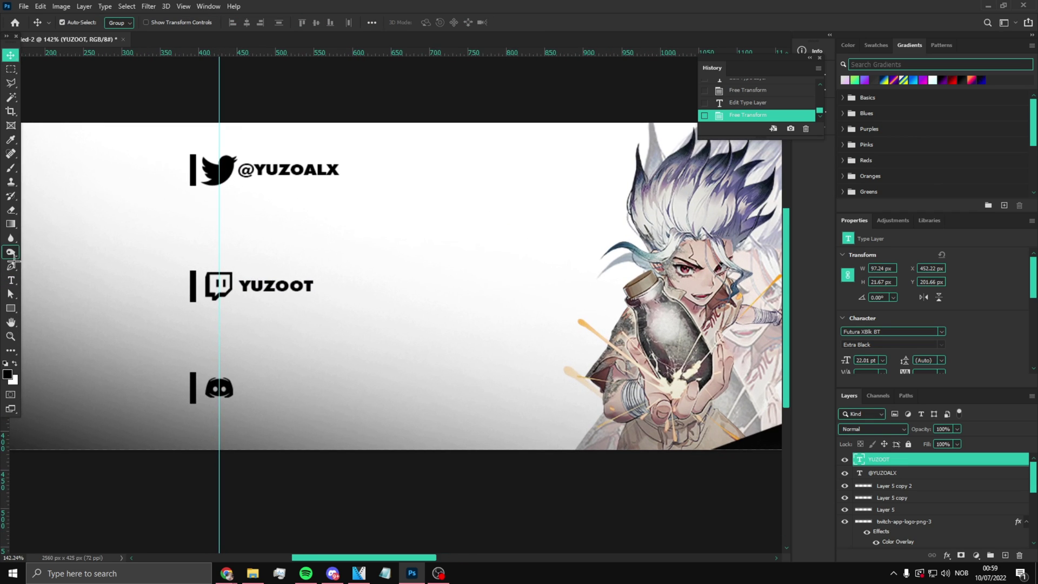
click(10, 280)
click(243, 393)
key(BackSpace)
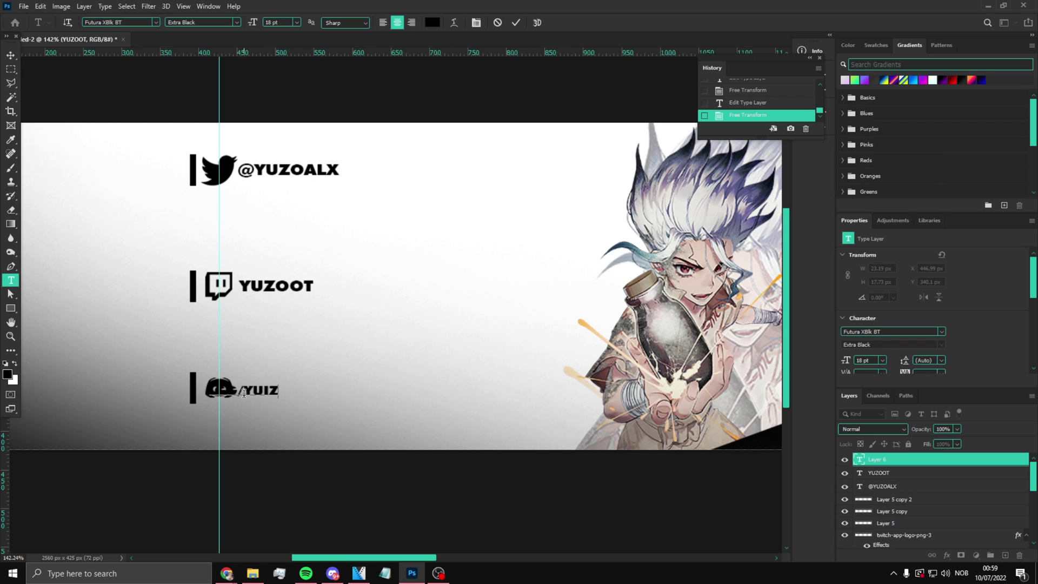
click(11, 56)
key(ctrl+t)
drag(252, 394, 289, 389)
key(Return)
scroll(260, 377, down, 3)
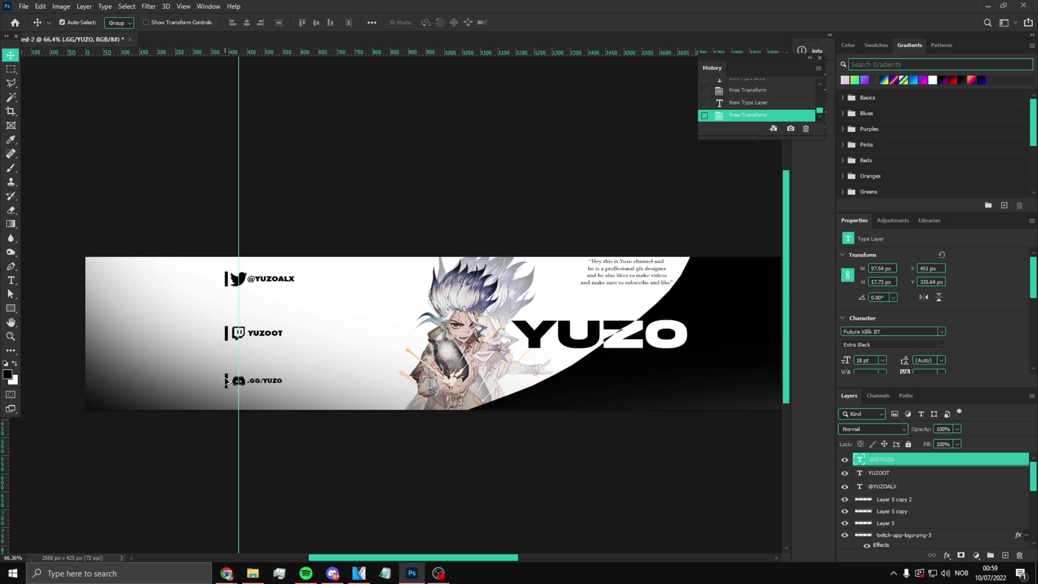
Delete the 18 pt .GG/YUZO text beside the Discord icon.
scroll(287, 389, up, 5)
scroll(318, 393, down, 3)
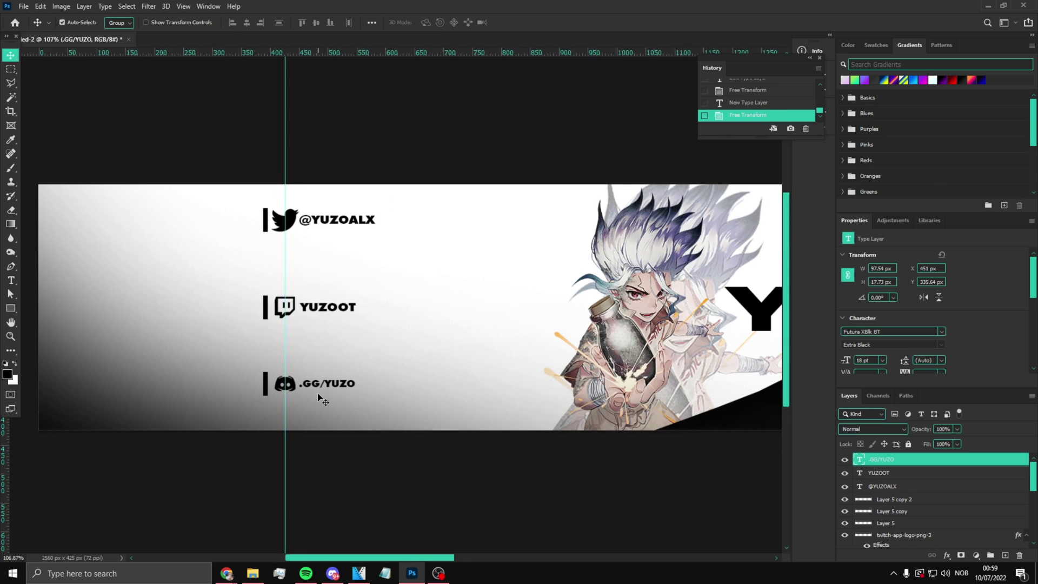
scroll(324, 387, up, 4)
key(ctrl+t)
key(Escape)
click(879, 459)
key(Delete)
Duplicate the YUZOOT text and move the copy straight down beside the Discord icon, at about Y 334 px.
key(ctrl+j)
key(ctrl+t)
drag(372, 245, 367, 378)
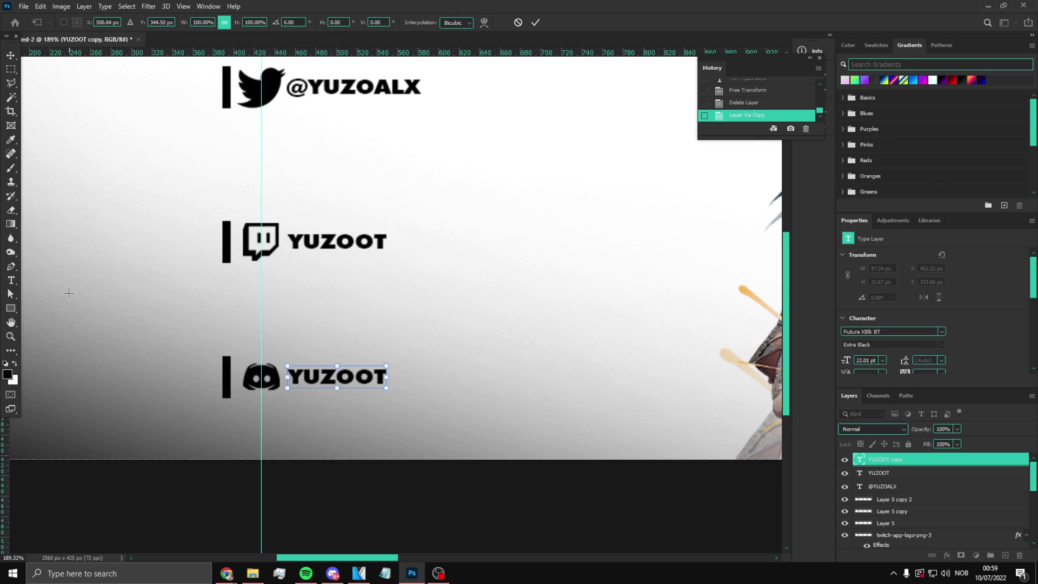
key(Return)
Change the text beside the Discord icon to ".GG/YUZO" and move it clear of the icon to X 451 px.
key(t)
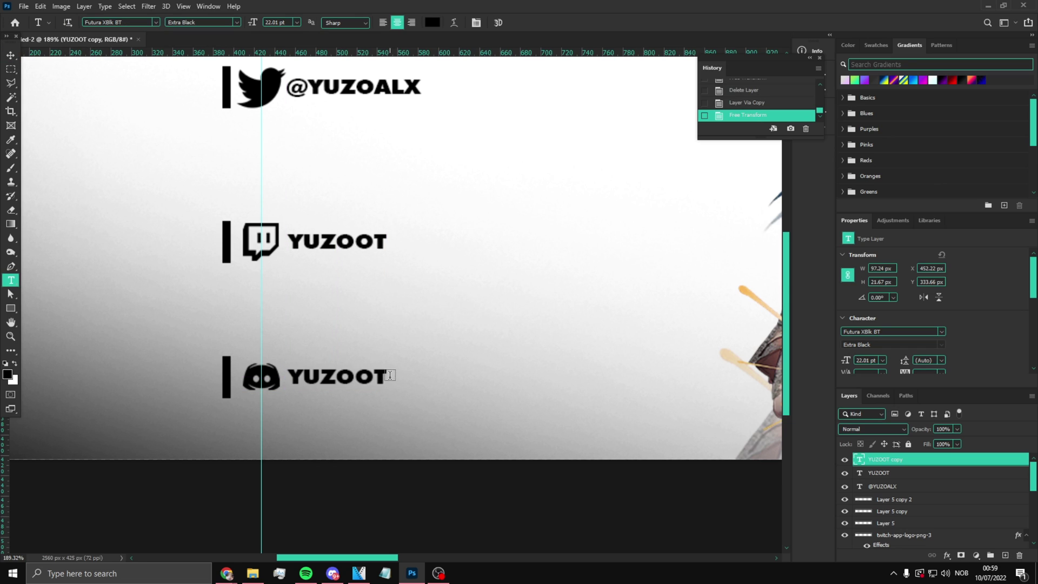
double_click(360, 377)
key(BackSpace)
text(.GG)
text(/YUZO)
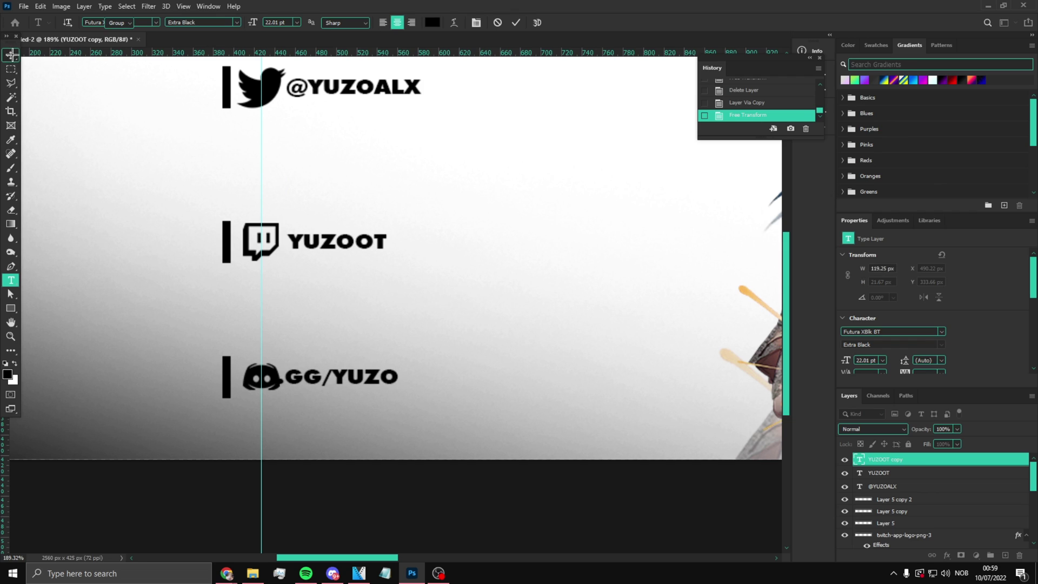
key(ctrl+Return)
key(v)
drag(402, 381, 416, 385)
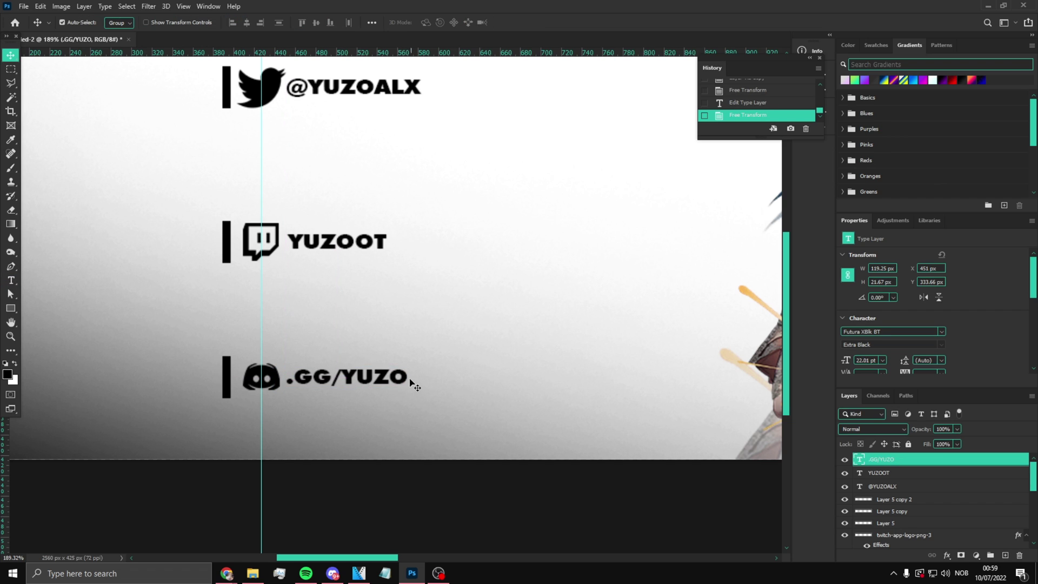
scroll(416, 385, down, 6)
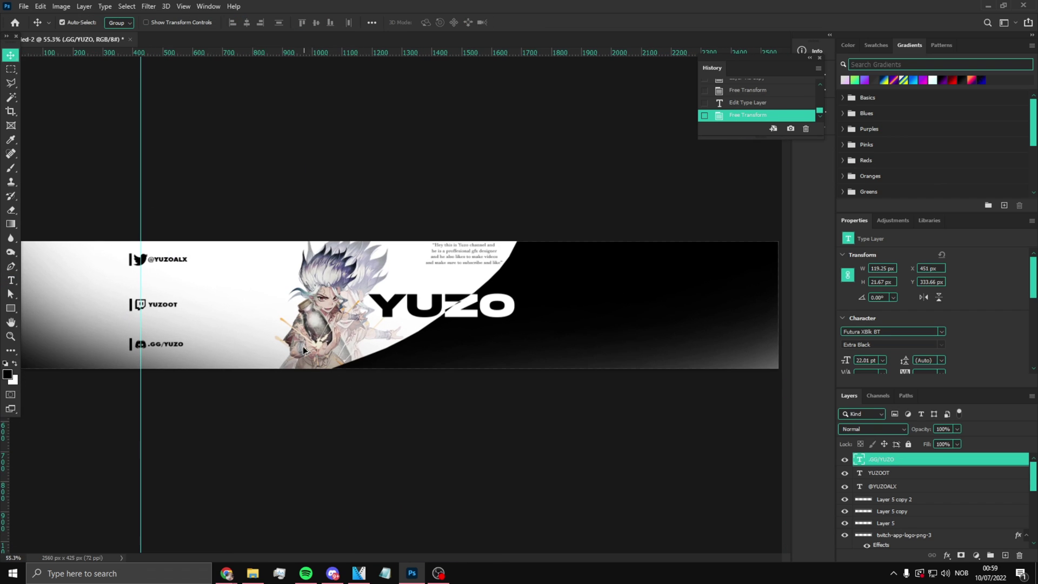
click(10, 336)
right_click(285, 330)
click(301, 336)
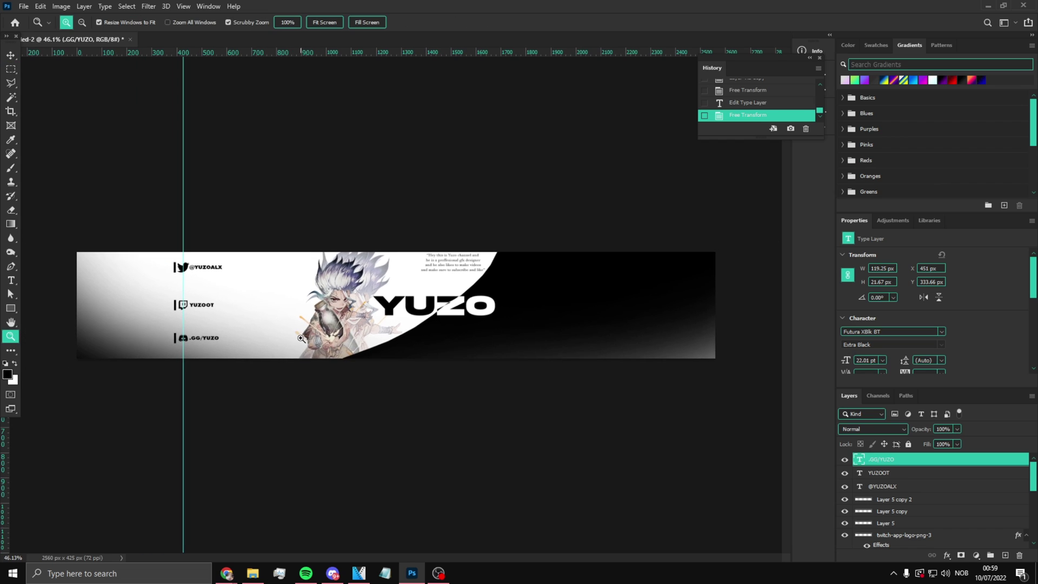
drag(106, 318, 211, 355)
scroll(200, 262, down, 2)
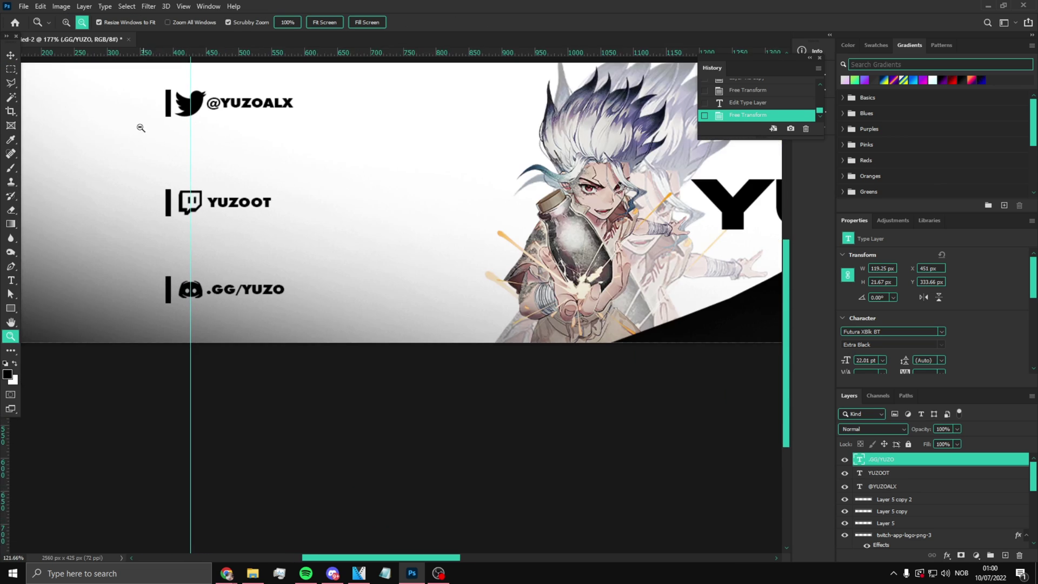
key(v)
scroll(180, 64, up, 1)
drag(204, 52, 229, 69)
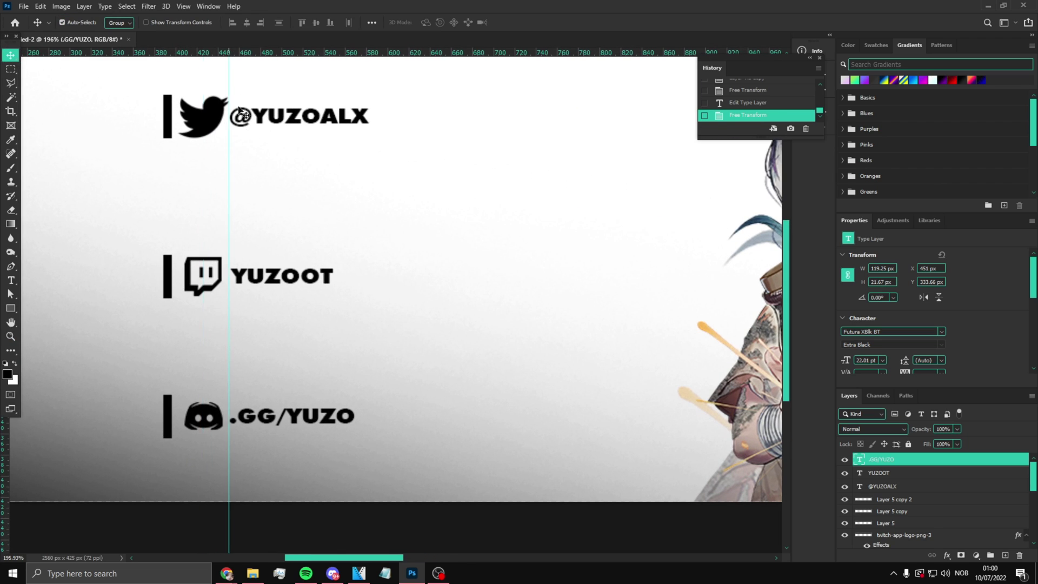
click(905, 474)
key(ctrl+t)
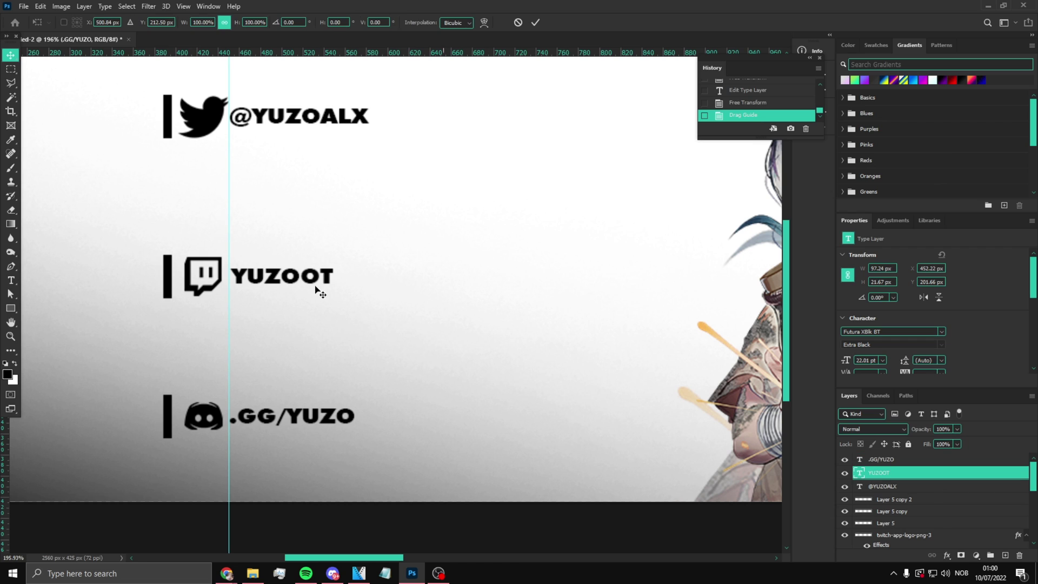
key(Return)
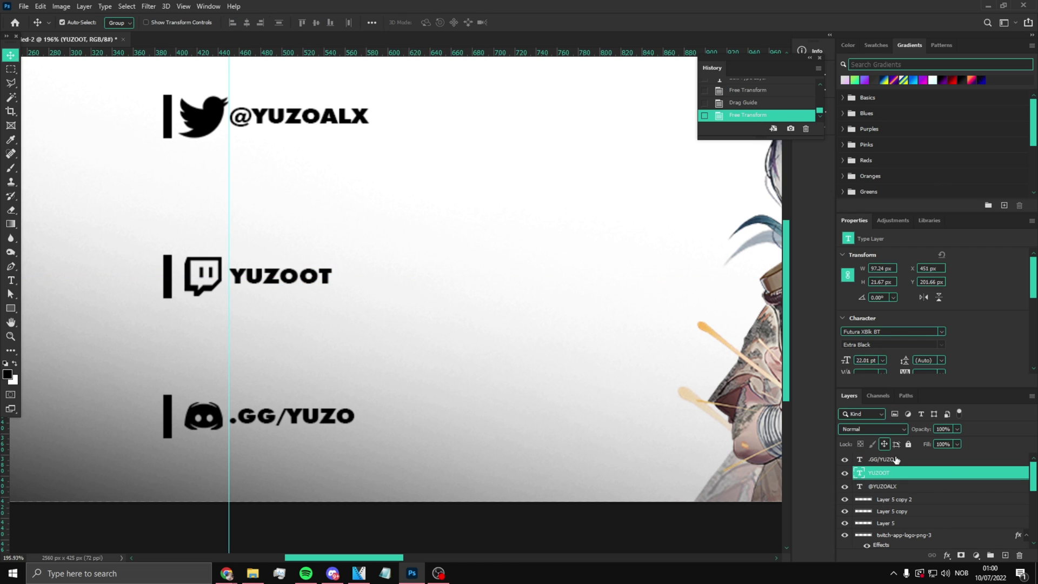
click(898, 487)
key(ctrl+t)
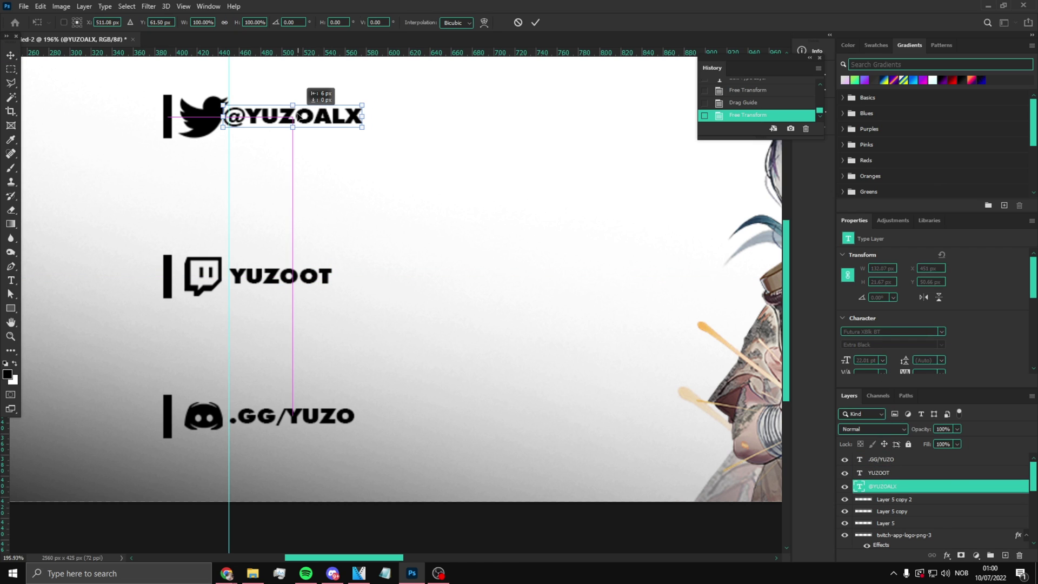
key(Return)
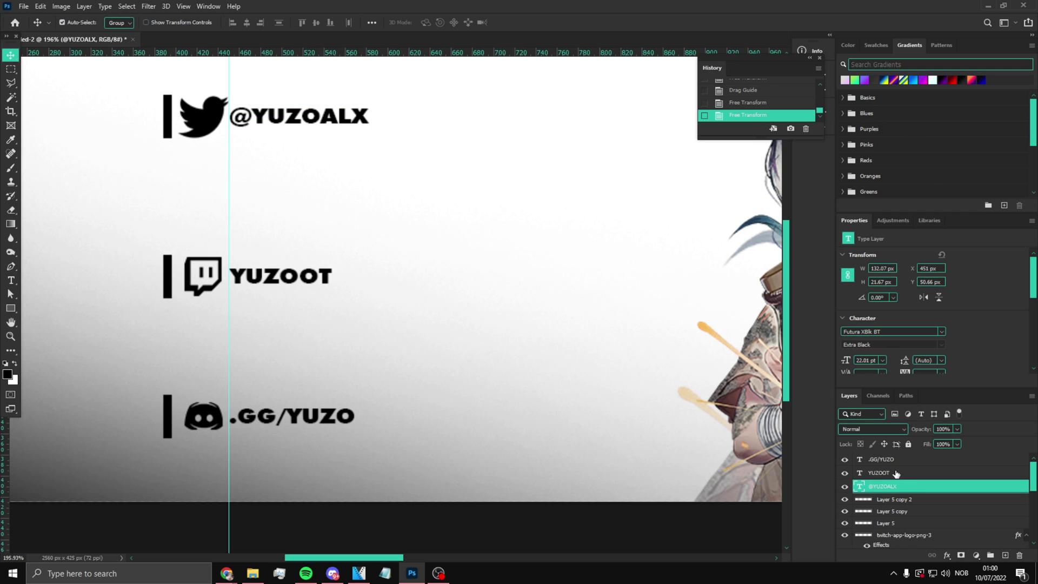
Shift the .GG/YUZO text left to about X 440 px and remove the vertical guide.
click(881, 460)
key(ctrl+t)
drag(317, 423, 305, 425)
key(Return)
scroll(346, 411, down, 3)
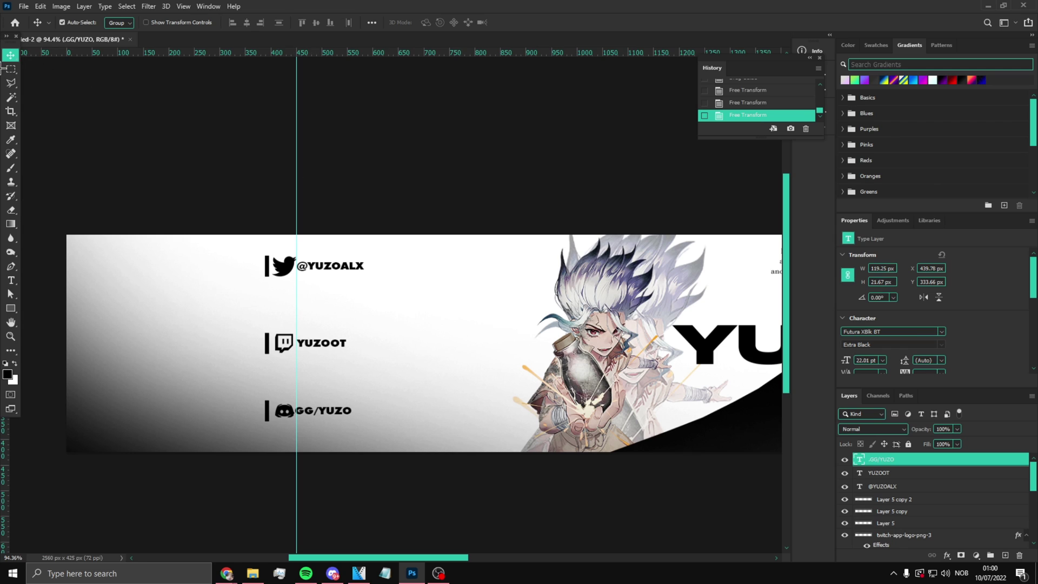
scroll(252, 193, down, 3)
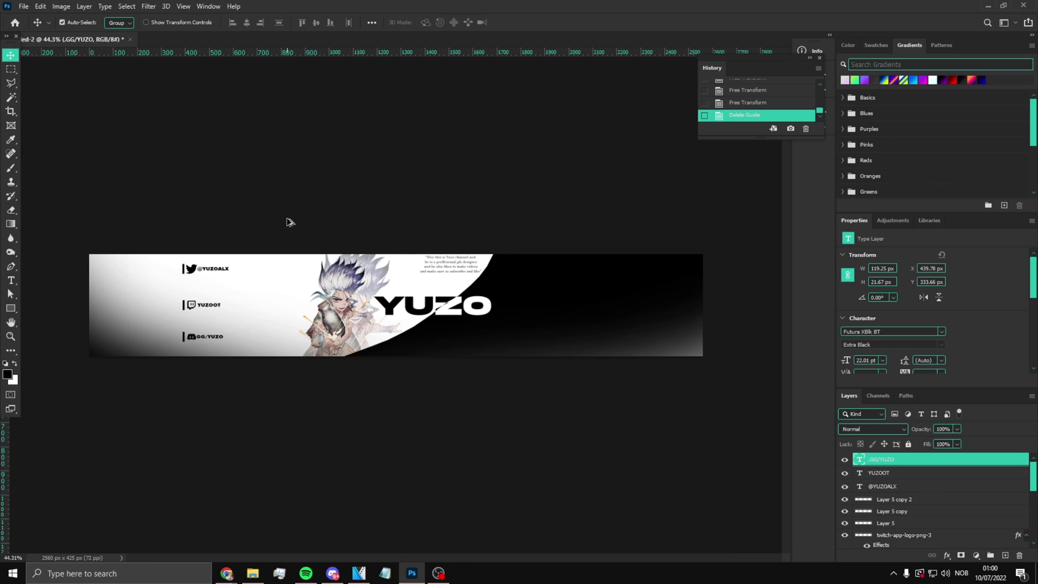
click(332, 573)
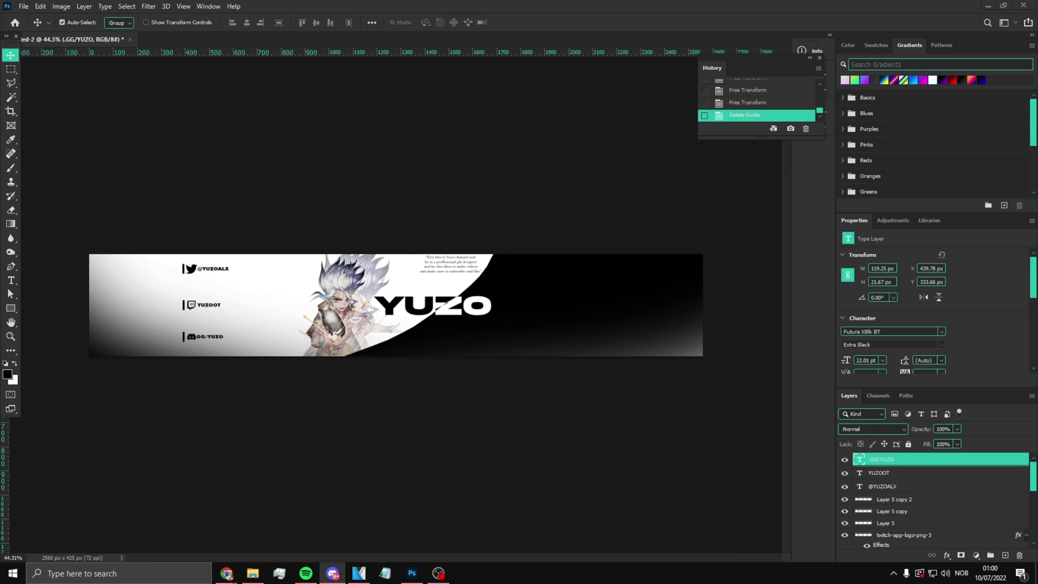
scroll(263, 338, up, 1)
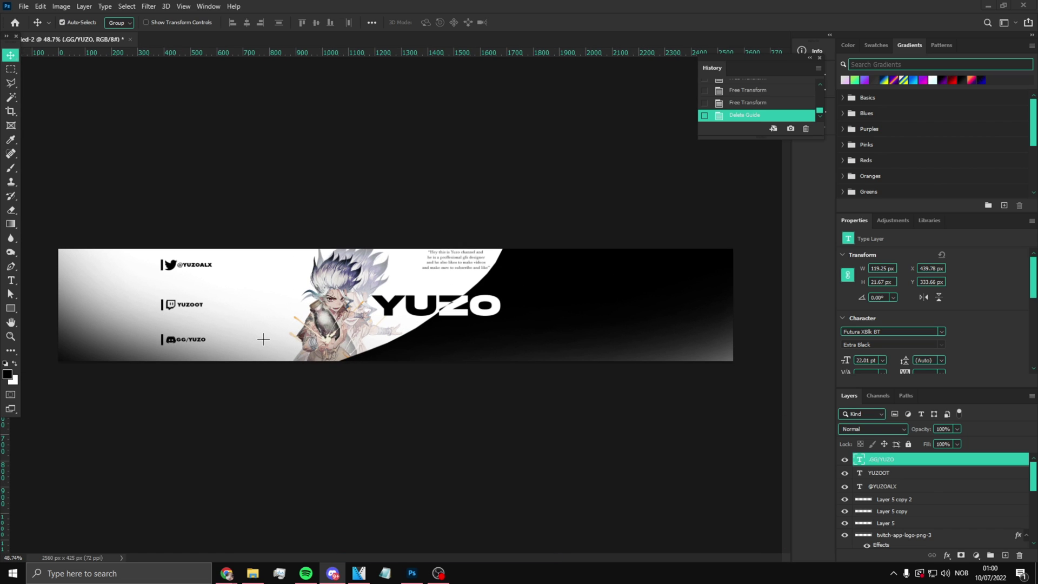
scroll(263, 339, down, 2)
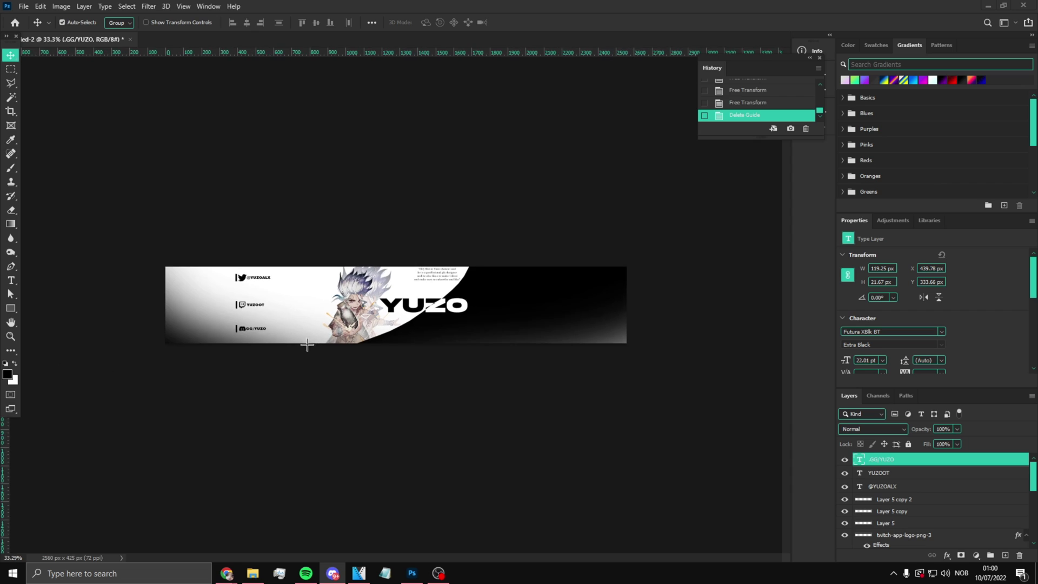
scroll(203, 283, up, 1)
scroll(196, 296, up, 3)
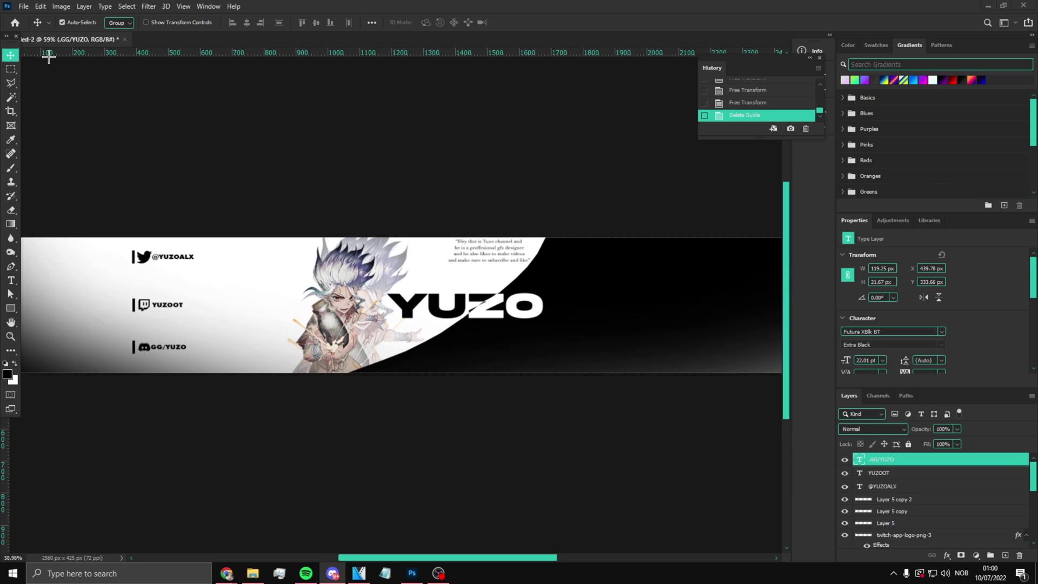
scroll(445, 332, down, 4)
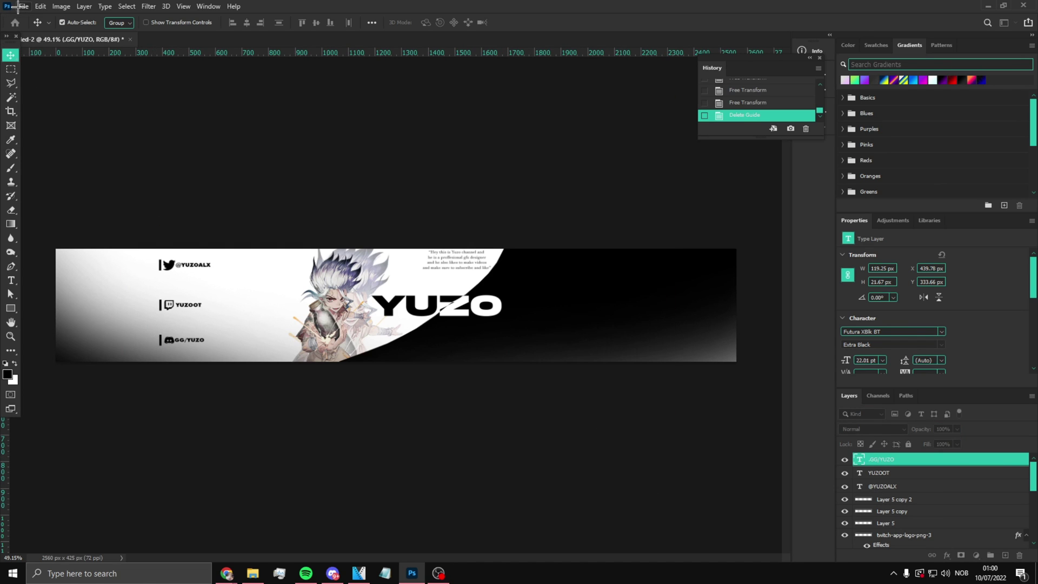
Save a PNG copy of the finished banner in the GFX folder under Pictures.
click(19, 6)
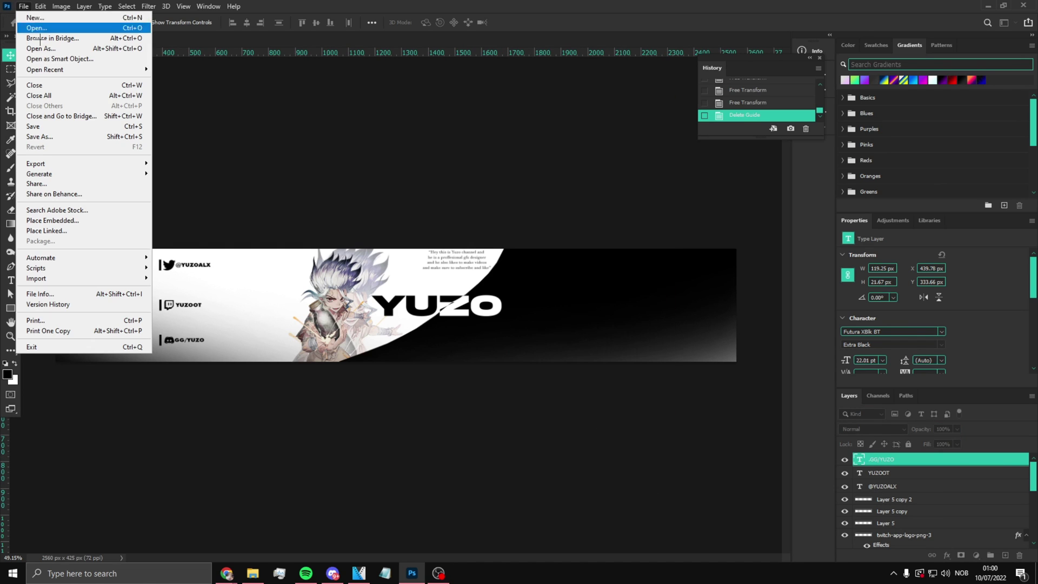
click(32, 135)
click(622, 404)
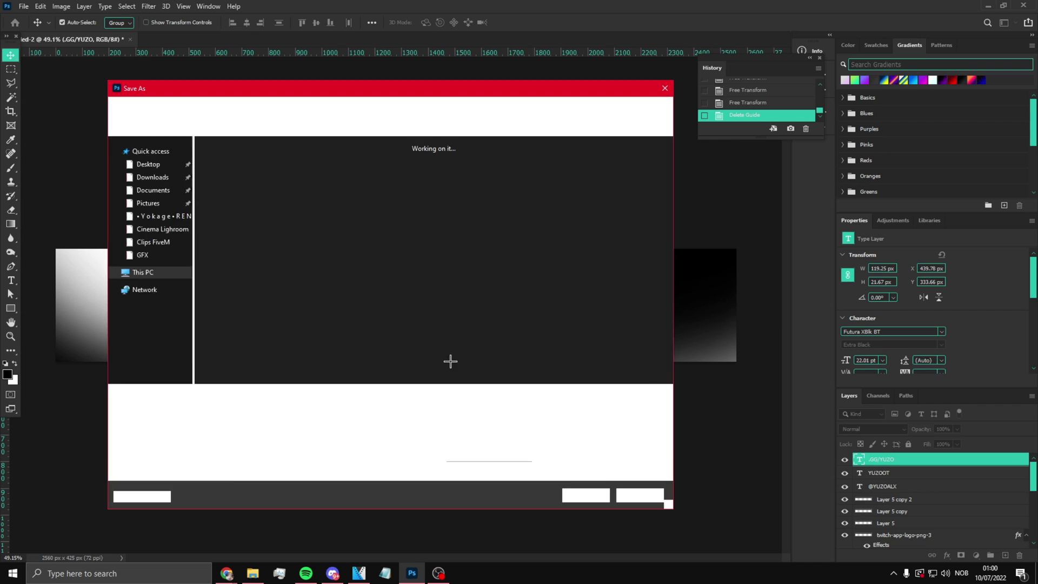
click(297, 409)
click(200, 367)
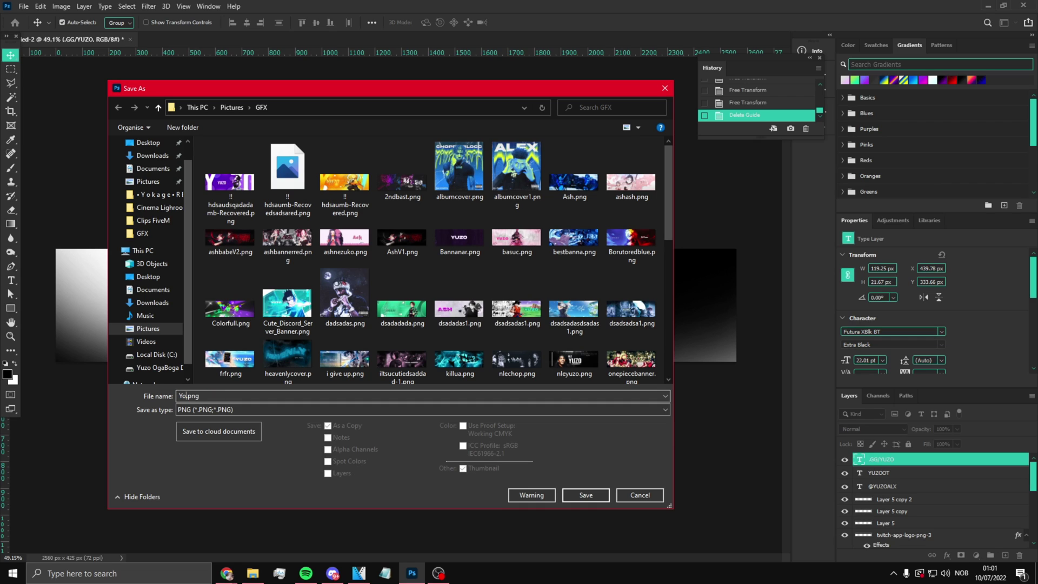
text(nner)
key(Return)
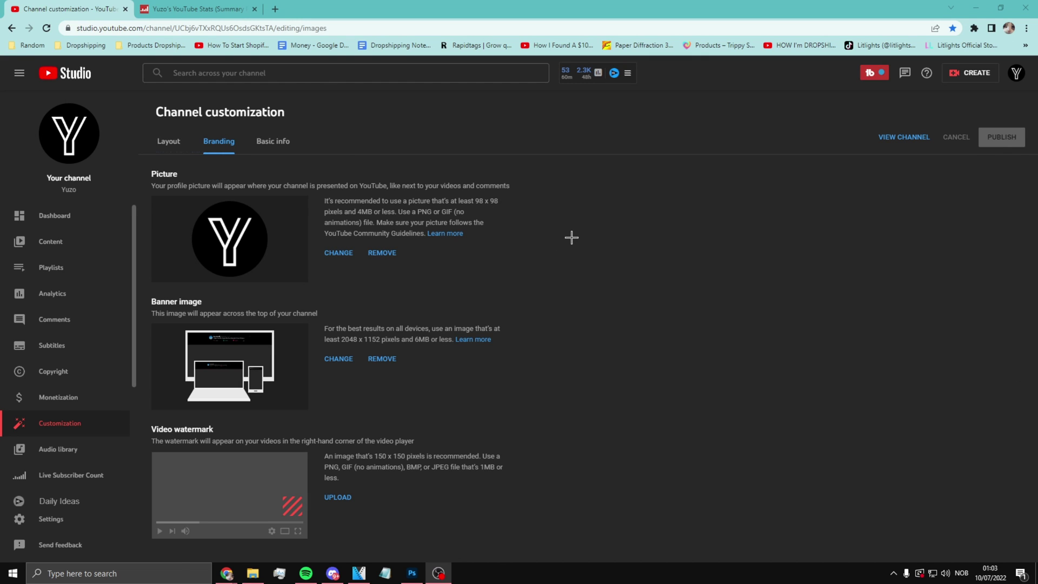
Close the stats page and try to upload YouTube Banner.png from Pictures > GFX as the channel's banner image.
click(255, 9)
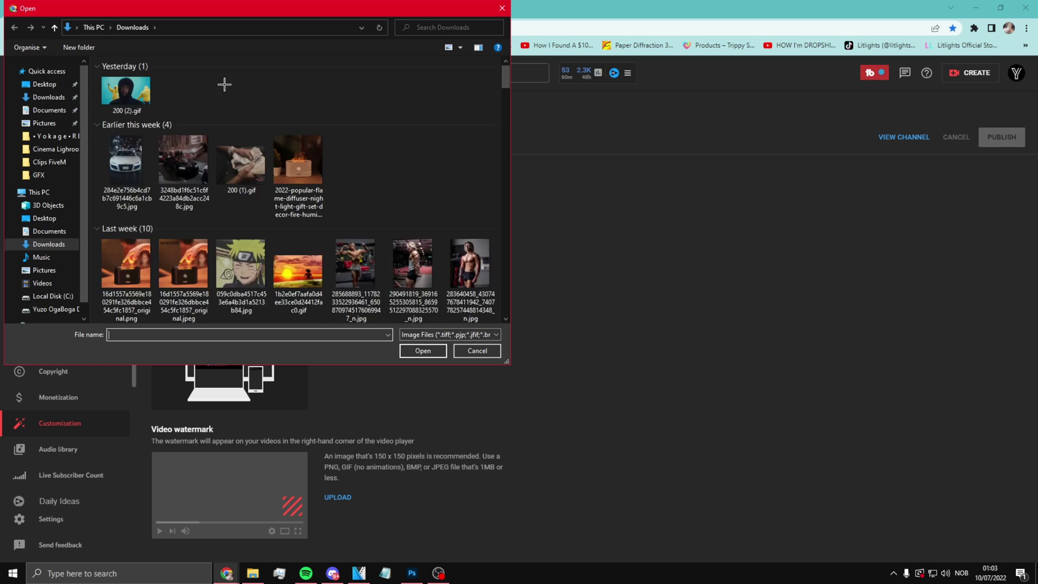
scroll(43, 286, down, 1)
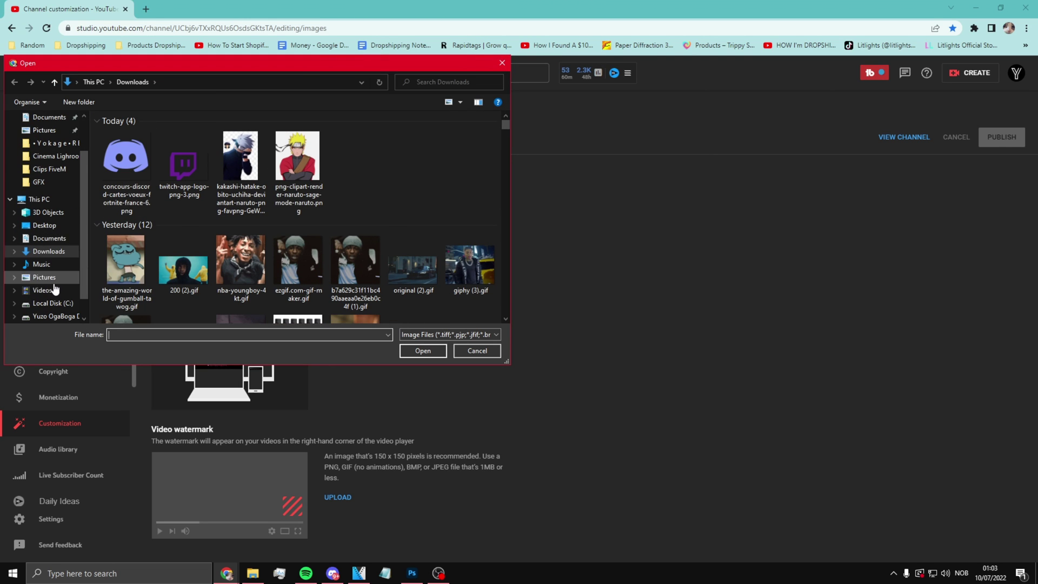
click(44, 277)
double_click(354, 161)
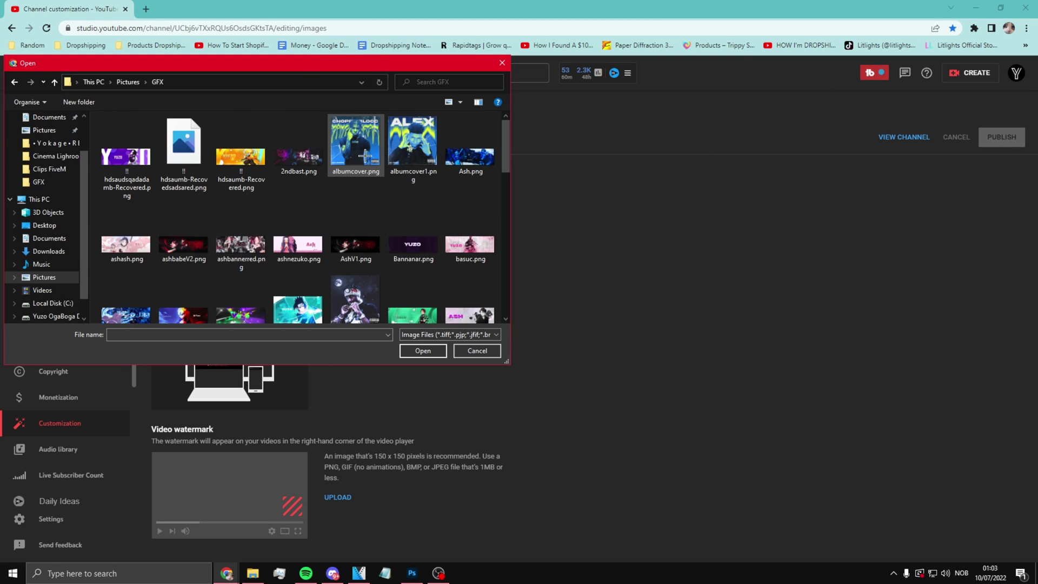
scroll(349, 210, down, 10)
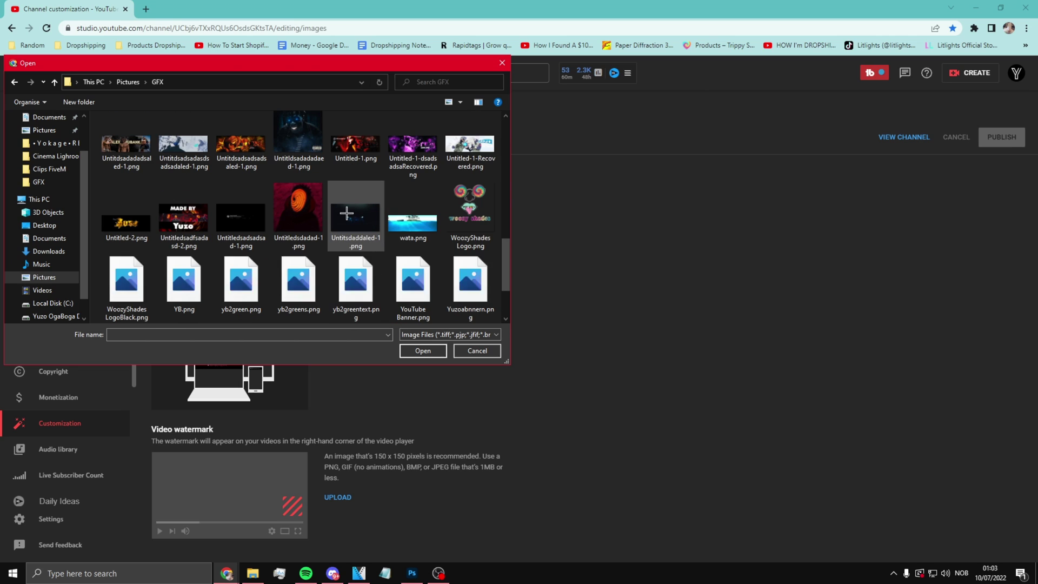
click(412, 226)
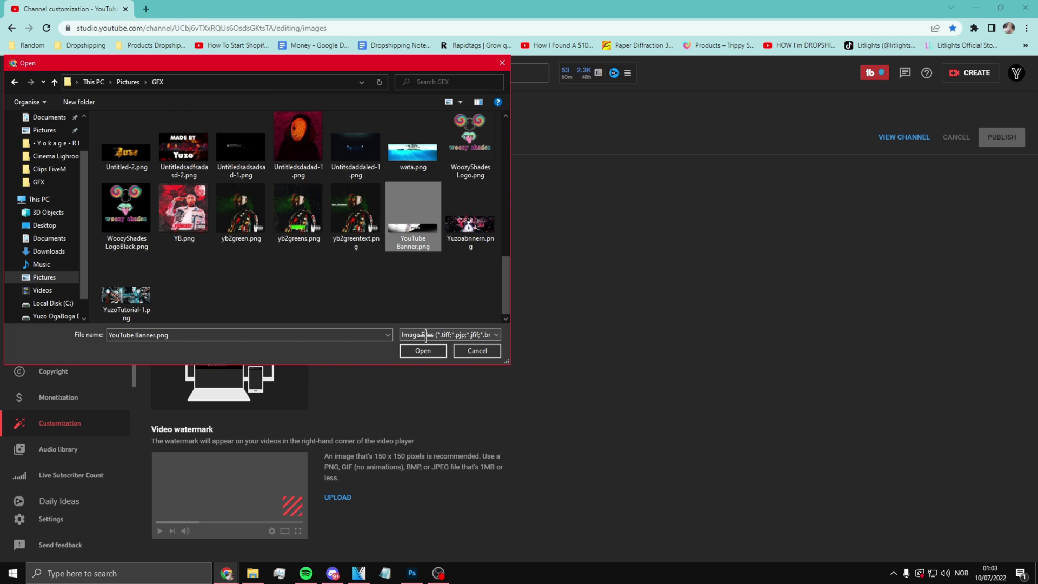
click(422, 350)
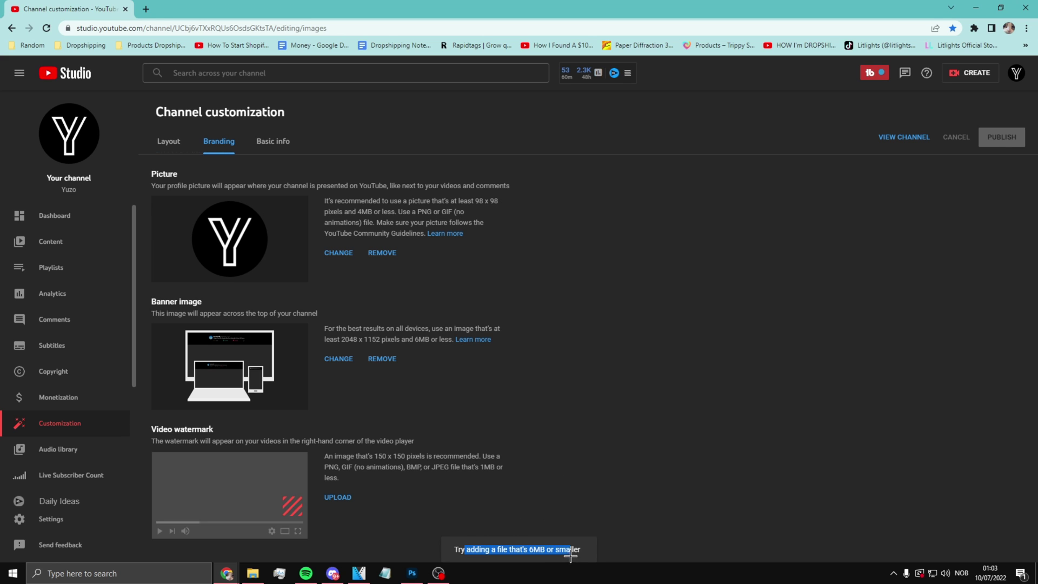
Search the web for iloveimg in a new browser tab and open its Compress IMAGE tool.
click(142, 8)
text(iol)
key(BackSpace)
key(BackSpace)
text(loveimg)
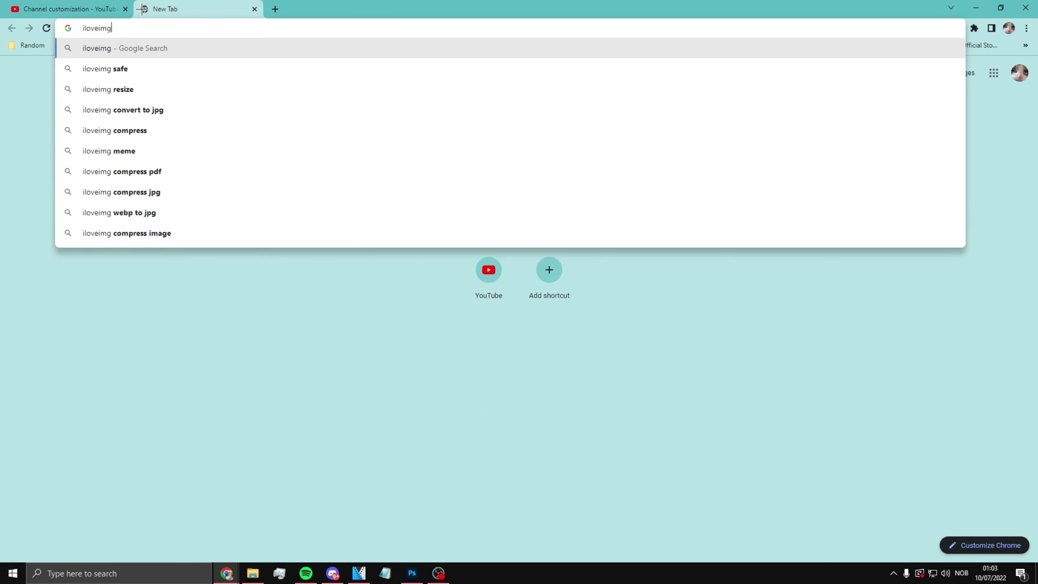
key(Return)
click(173, 182)
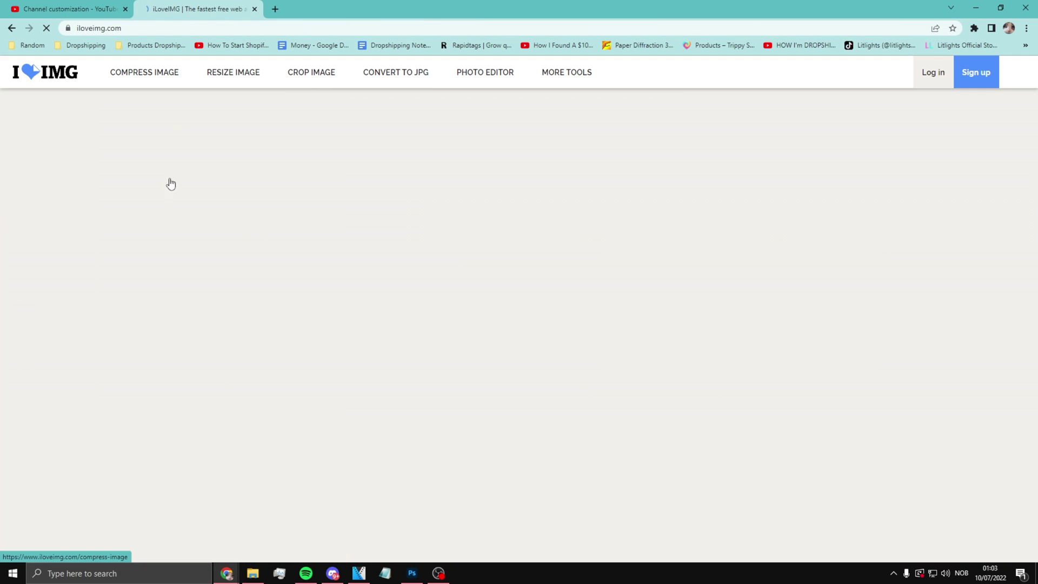
click(230, 242)
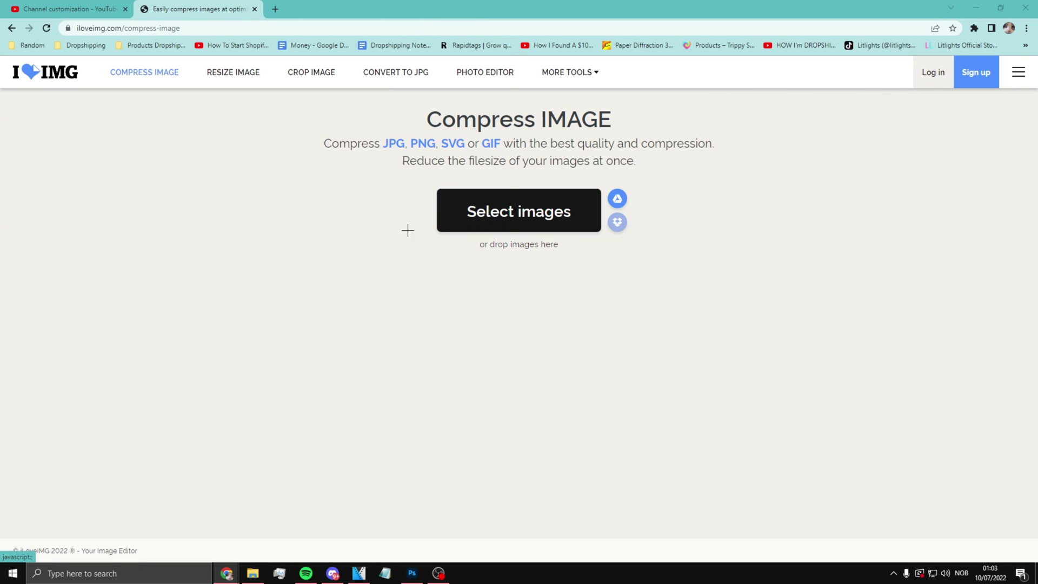
Compress YouTube Banner.png from the GFX folder and download the compressed copy.
click(438, 226)
scroll(340, 231, down, 5)
click(405, 235)
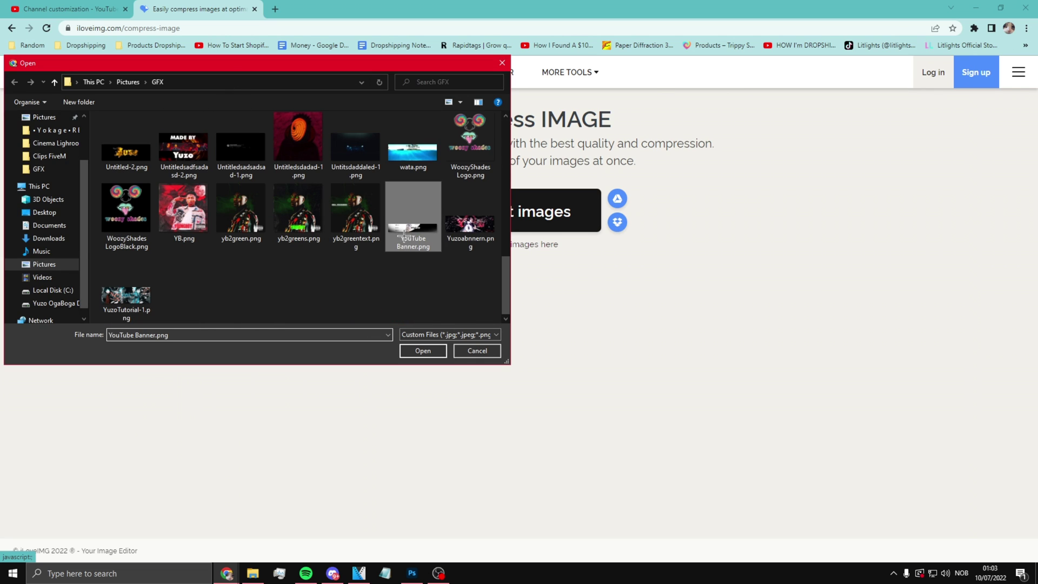
click(425, 348)
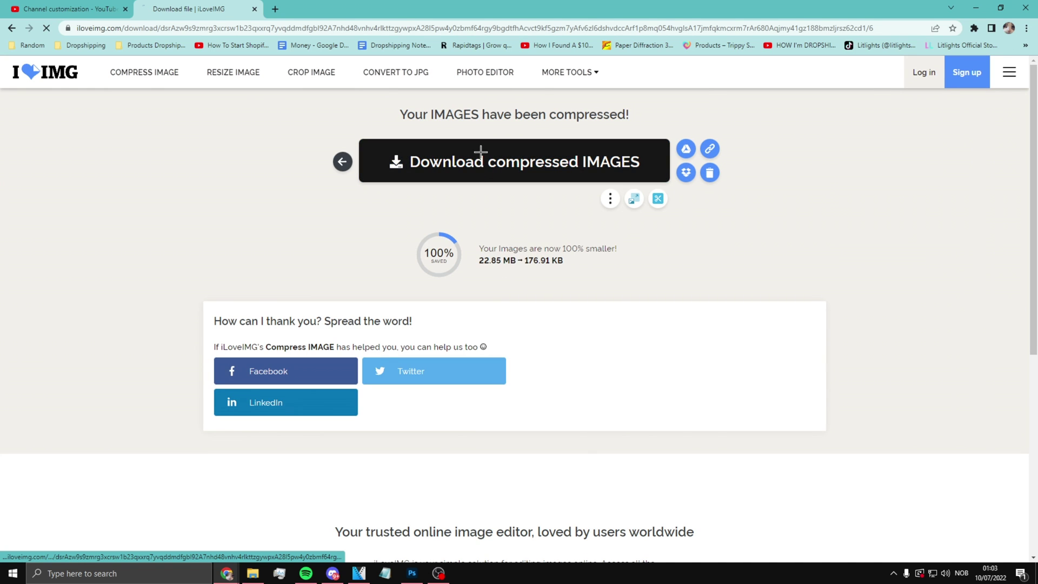
click(411, 574)
click(409, 576)
Return to YouTube Studio and try to set the banner image directly from the downloaded YouTube Banner.png.
click(53, 4)
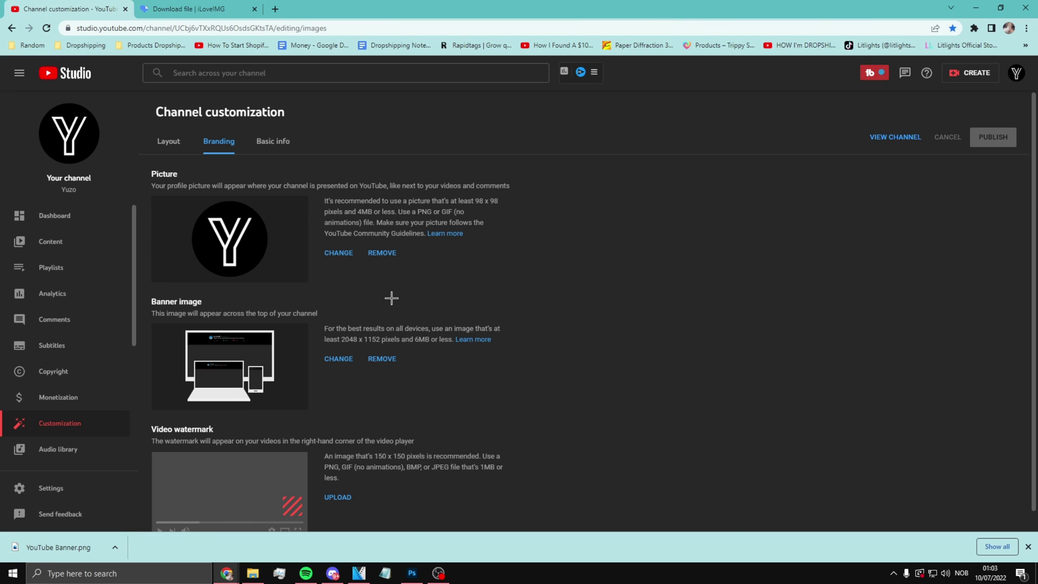
click(339, 357)
click(479, 352)
drag(150, 497, 350, 355)
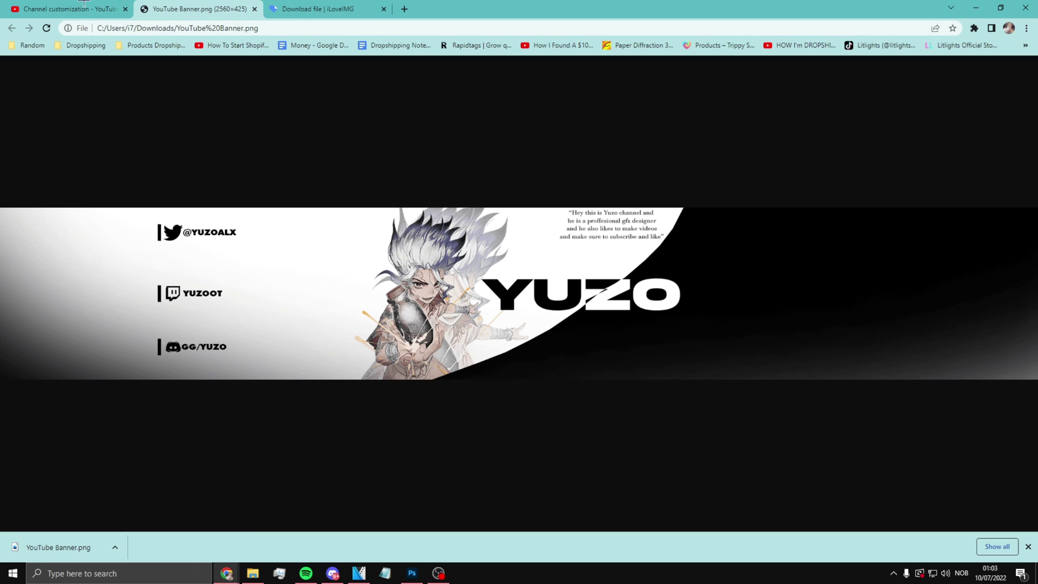
click(103, 3)
Try to upload the compressed YouTube Banner.png from Downloads as the banner image, and dismiss the dialog.
click(342, 358)
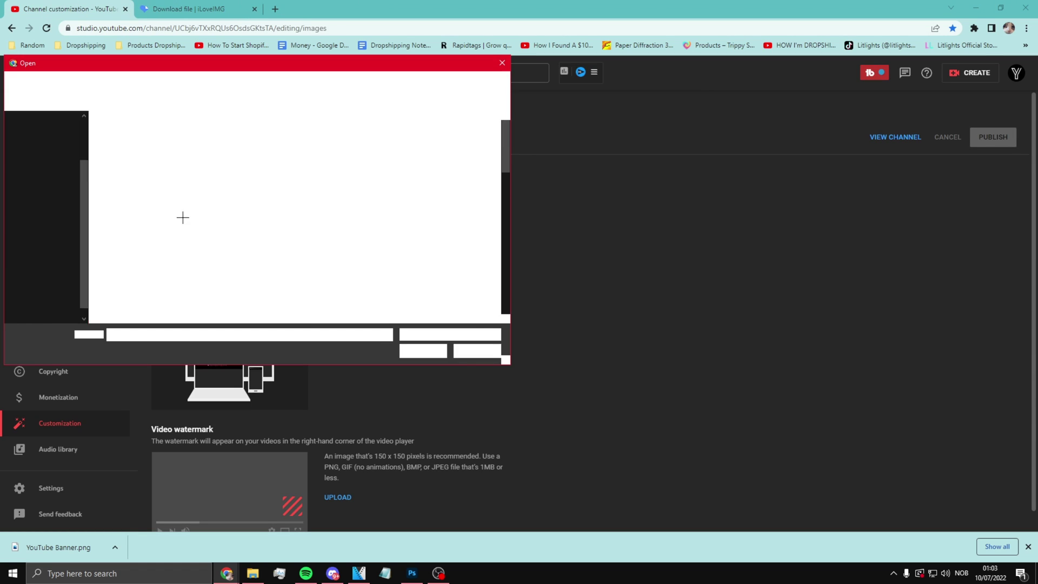
click(49, 238)
click(140, 174)
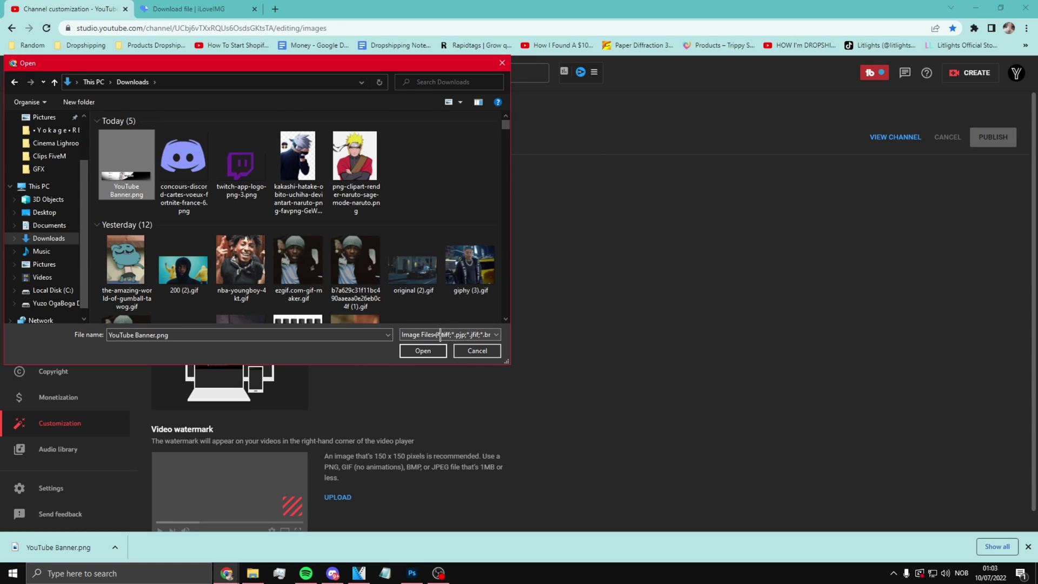
click(435, 351)
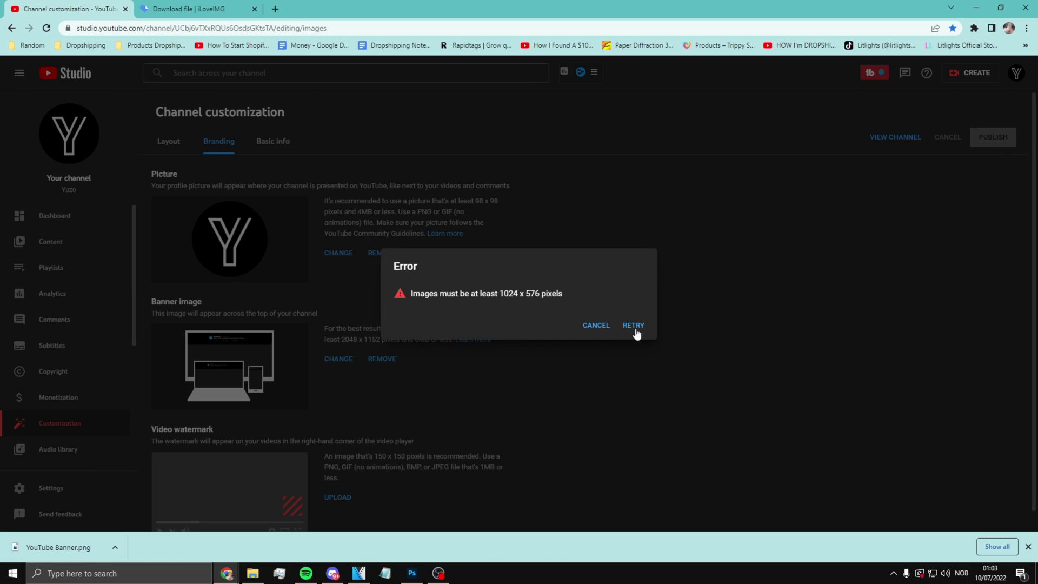
drag(440, 294, 564, 295)
click(592, 325)
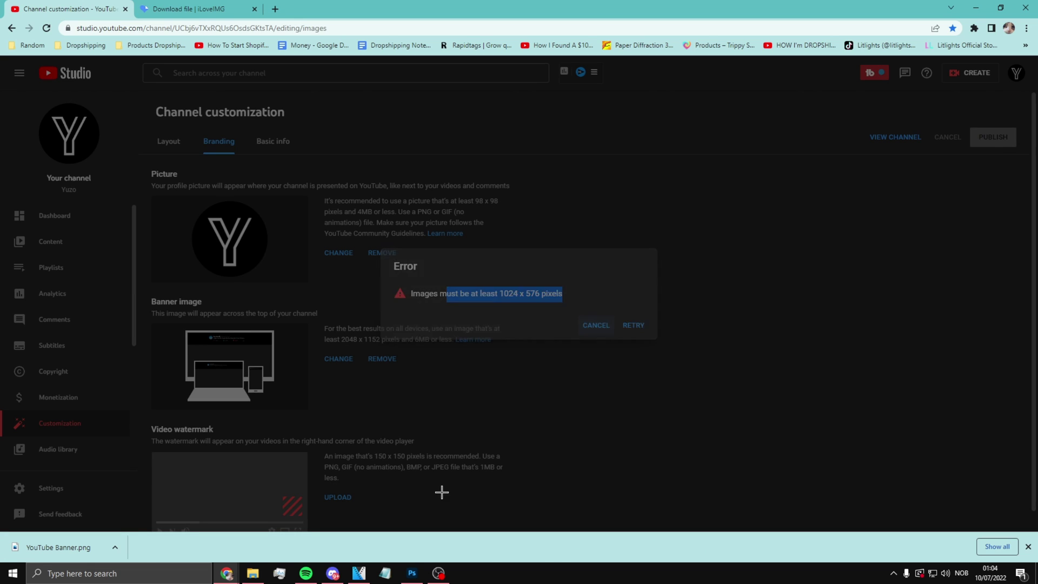
Switch to Photoshop and create a new 2560 x 1440 px document at 72 ppi with a black background.
click(413, 571)
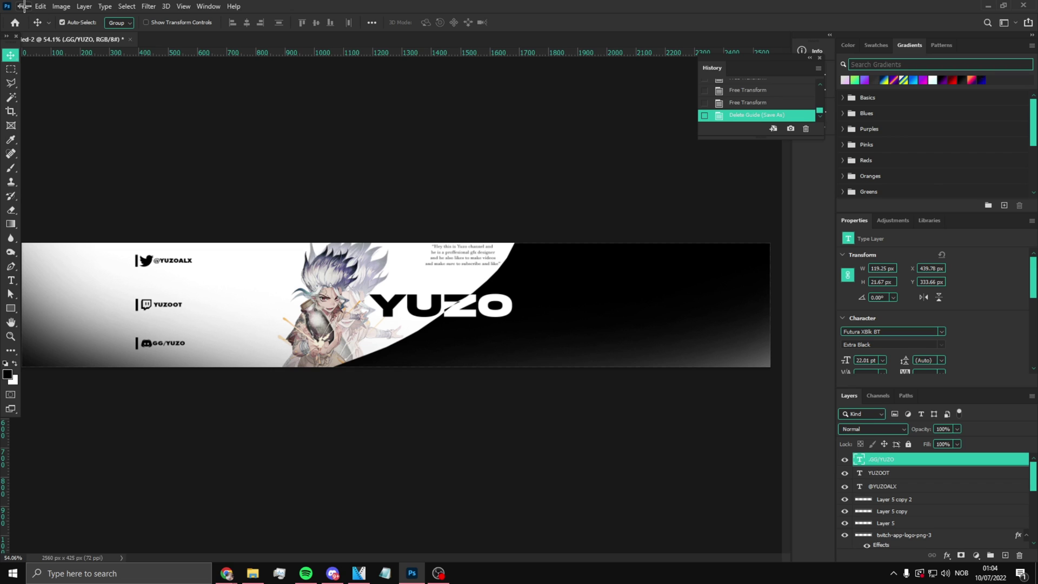
click(24, 6)
click(27, 15)
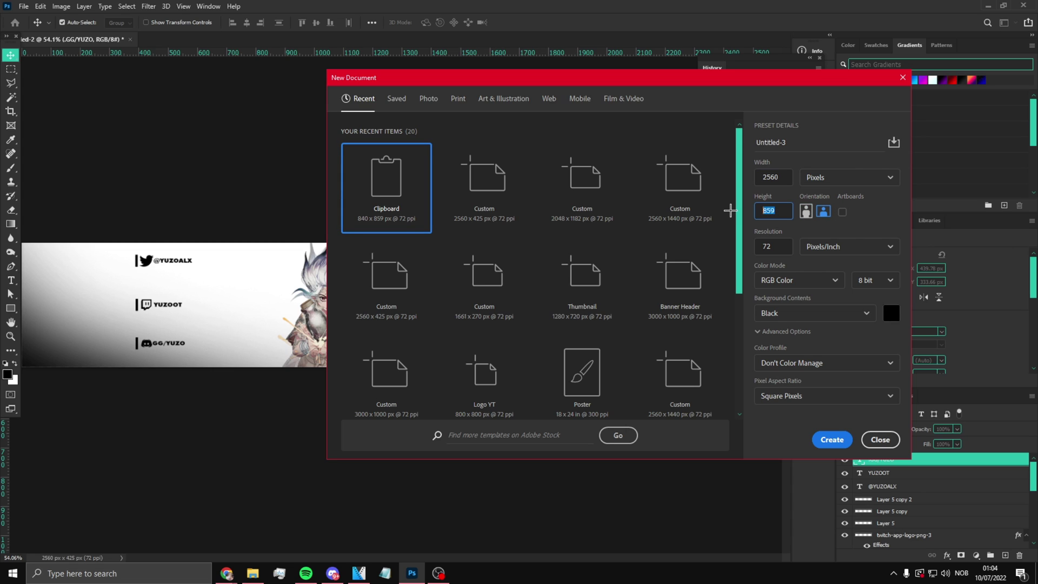
click(836, 446)
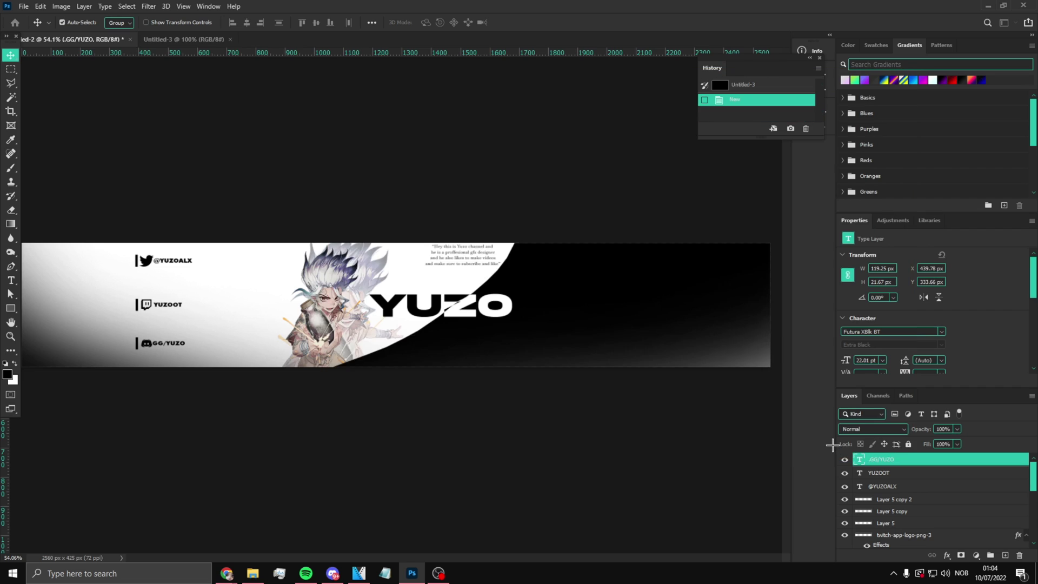
Switch to Chrome and search Google for a YouTube banner template.
mouse_move(219, 573)
click(284, 519)
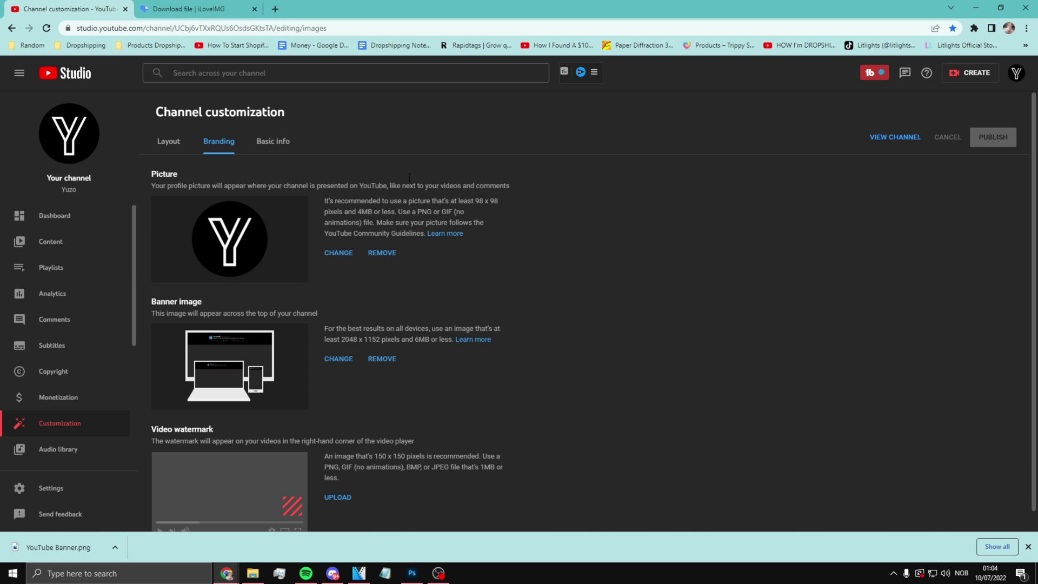
click(277, 8)
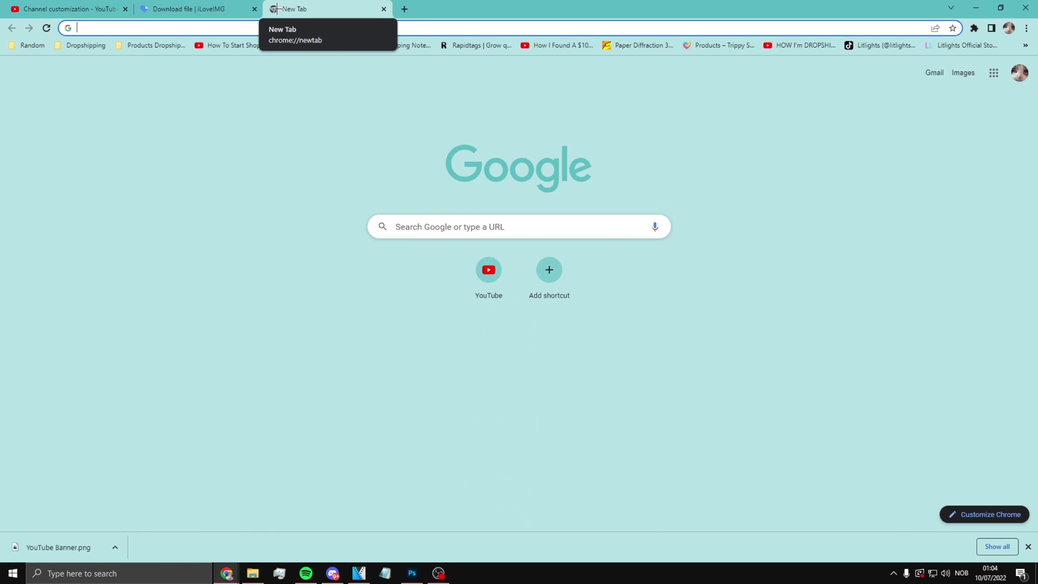
text(yo)
key(BackSpace)
key(BackSpace)
key(BackSpace)
text(youtube )
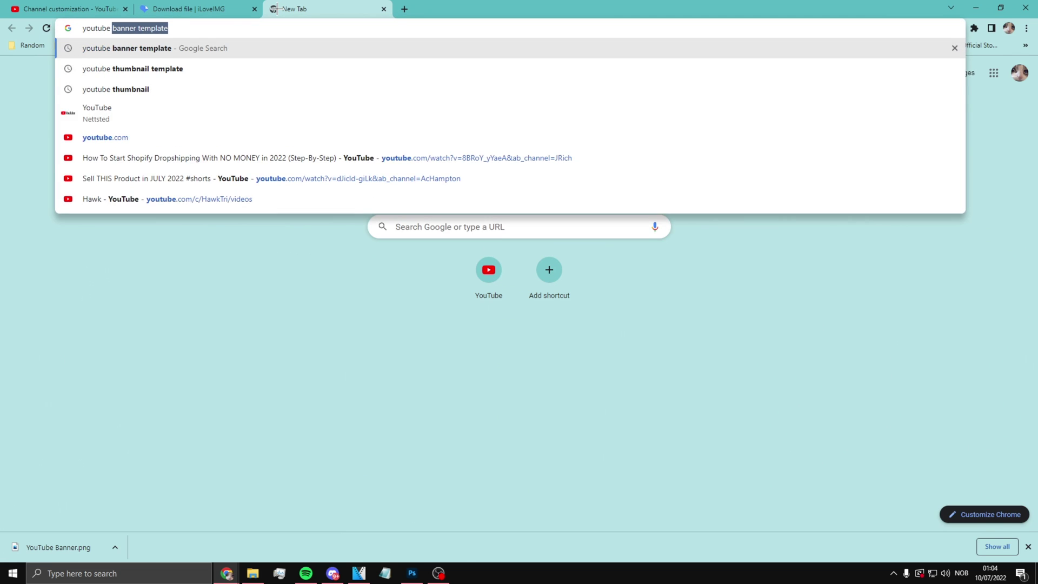
text(baner template)
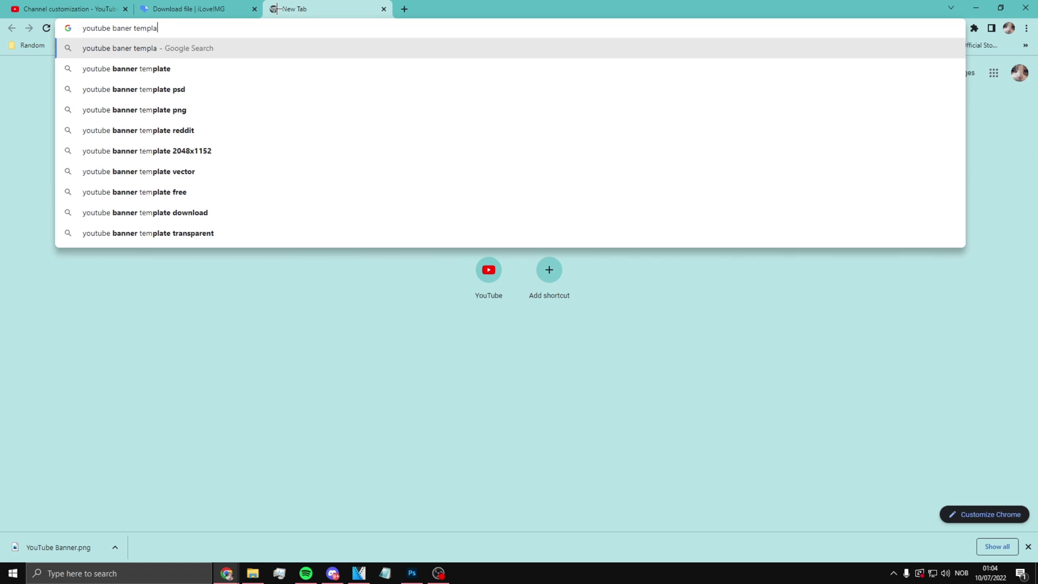
key(Return)
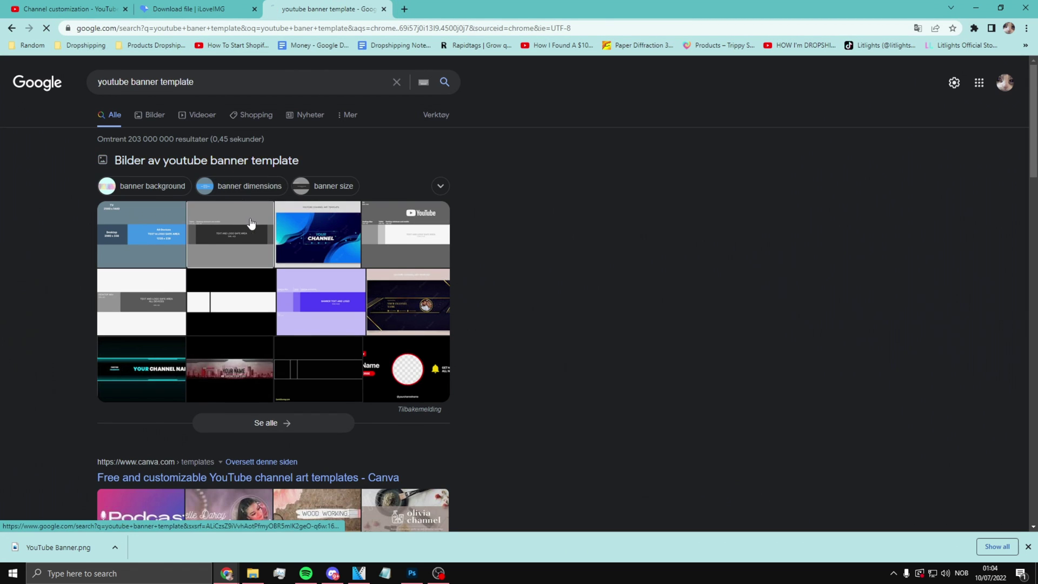
Copy the 2560 x 1440 WeVideo banner template image and paste it into the new Photoshop document.
click(243, 225)
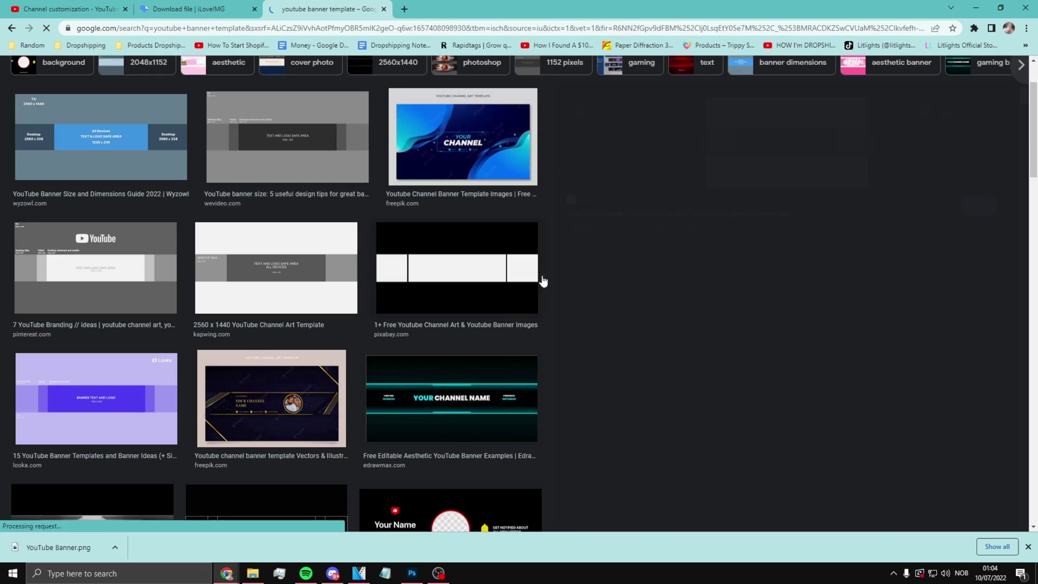
click(287, 138)
right_click(799, 273)
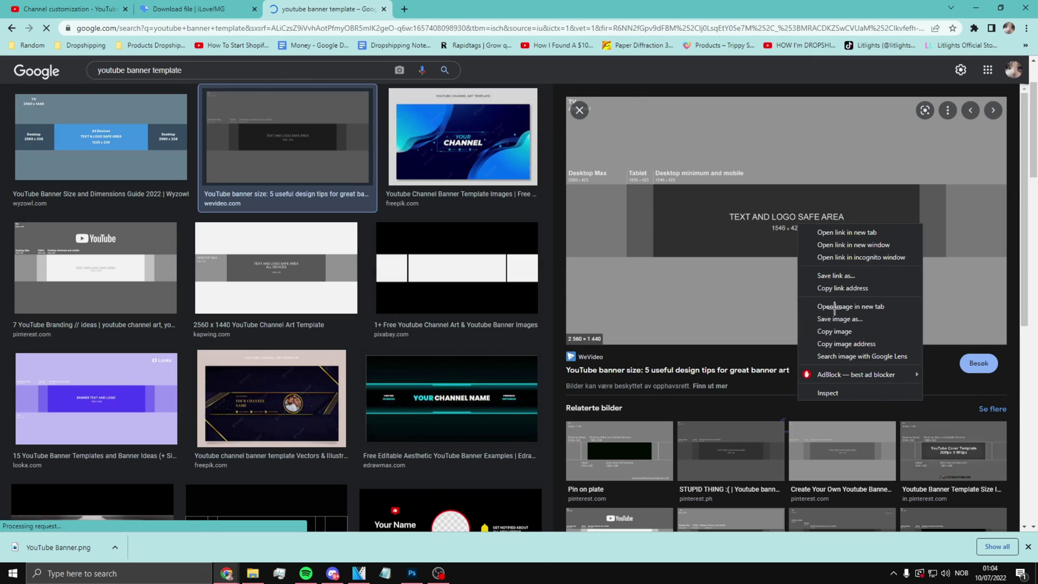
click(821, 342)
key(alt+Tab)
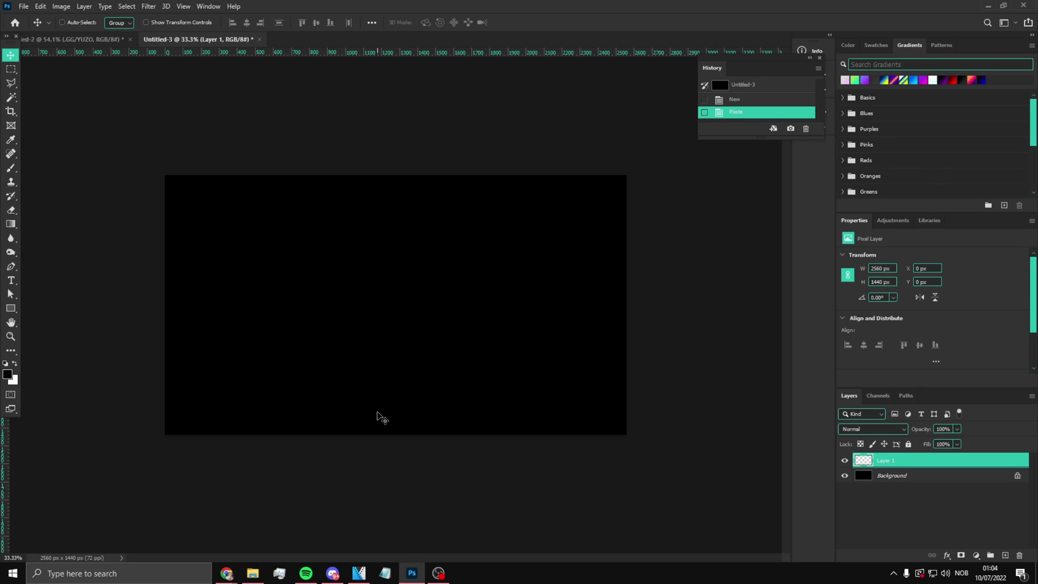
key(ctrl+v)
key(ctrl+t)
key(Return)
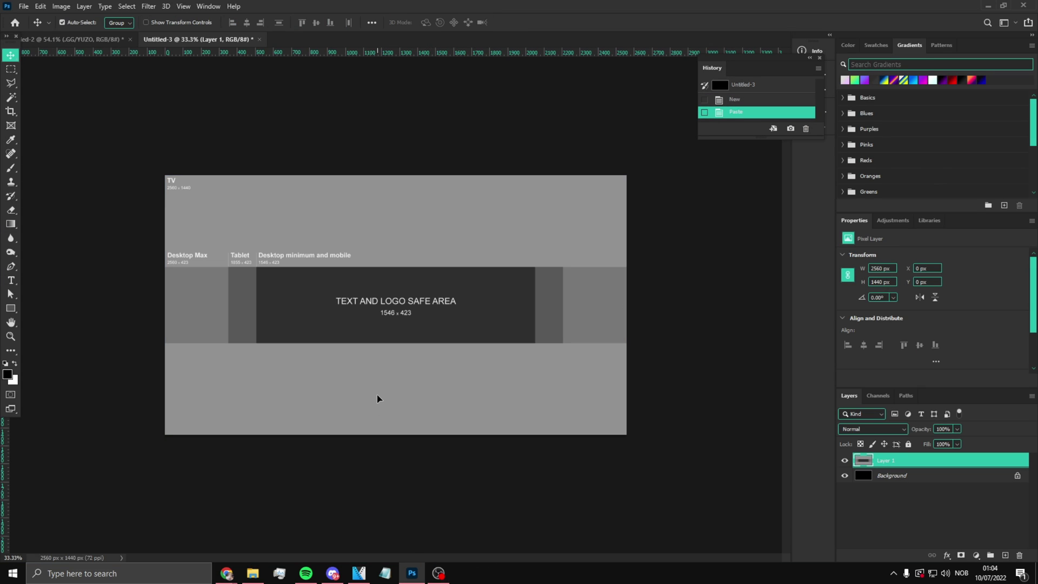
Put all layers of the original YUZO banner document into one group.
click(90, 39)
scroll(912, 505, down, 3)
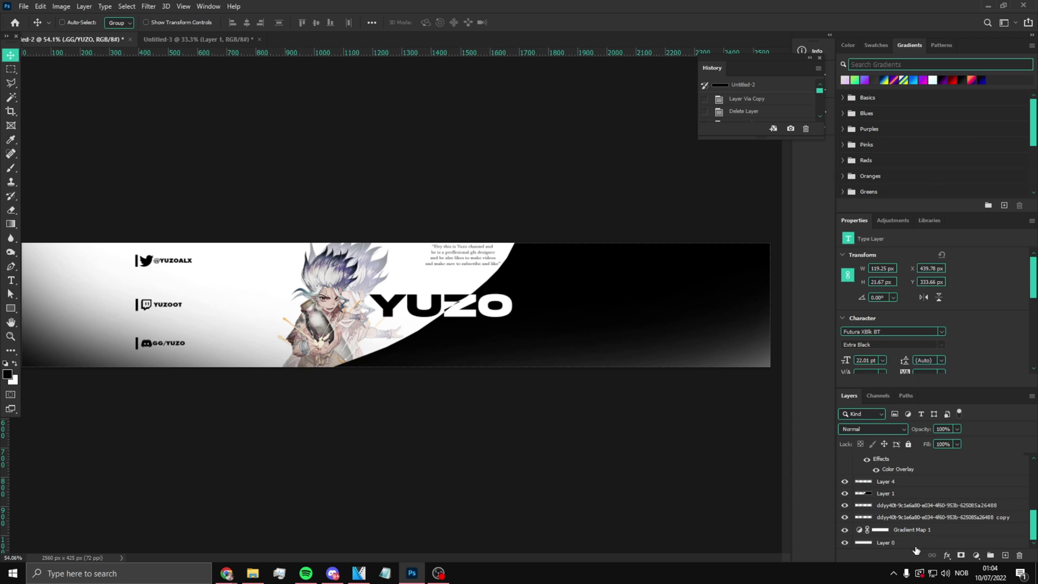
key(ctrl+alt+a)
click(991, 555)
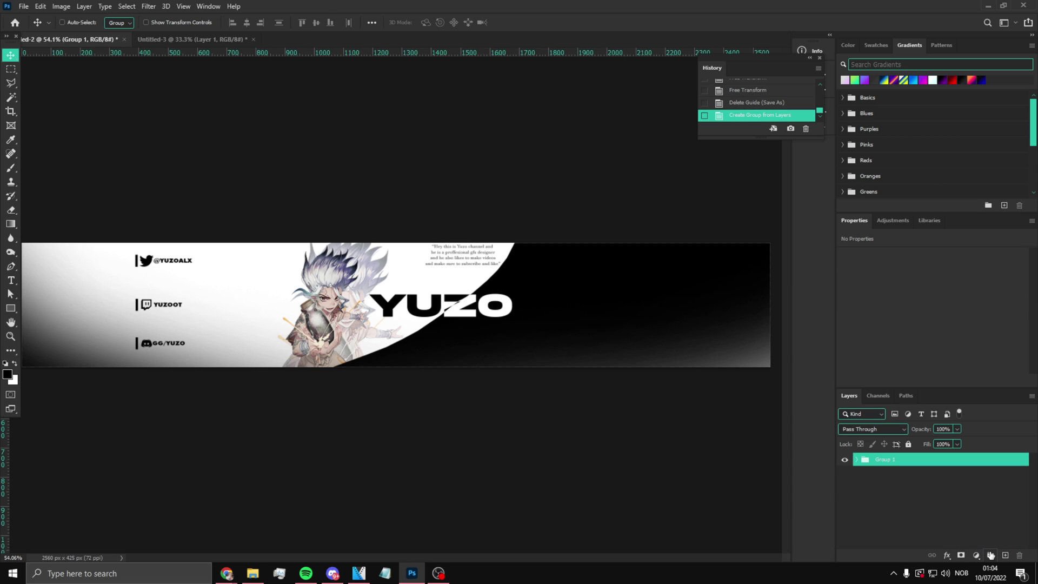
Duplicate the banner group and merge the copy into a single layer.
key(ctrl+k)
key(Escape)
key(ctrl+j)
key(ctrl+e)
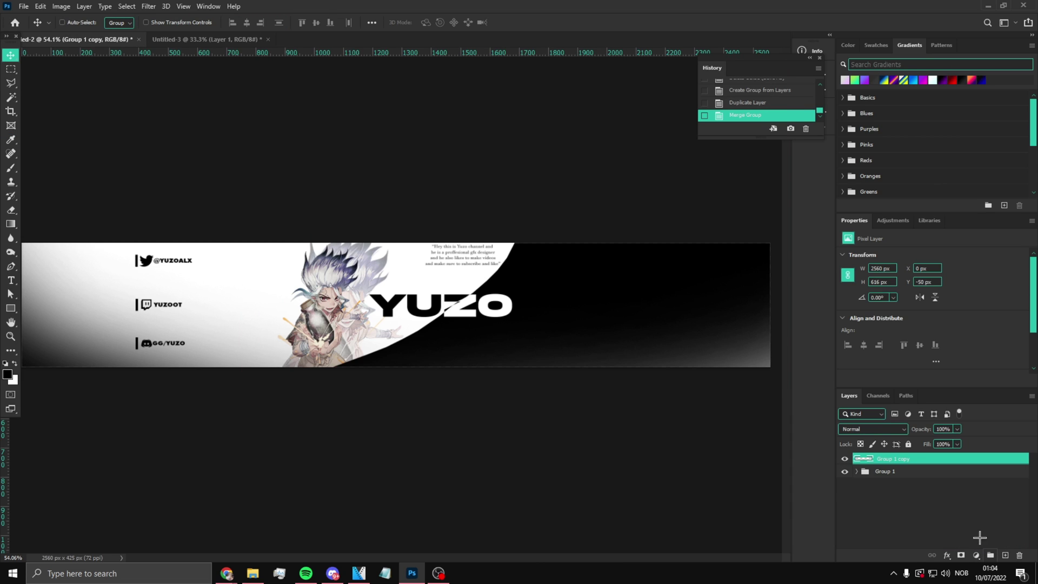
click(844, 471)
ctrl+click(863, 459)
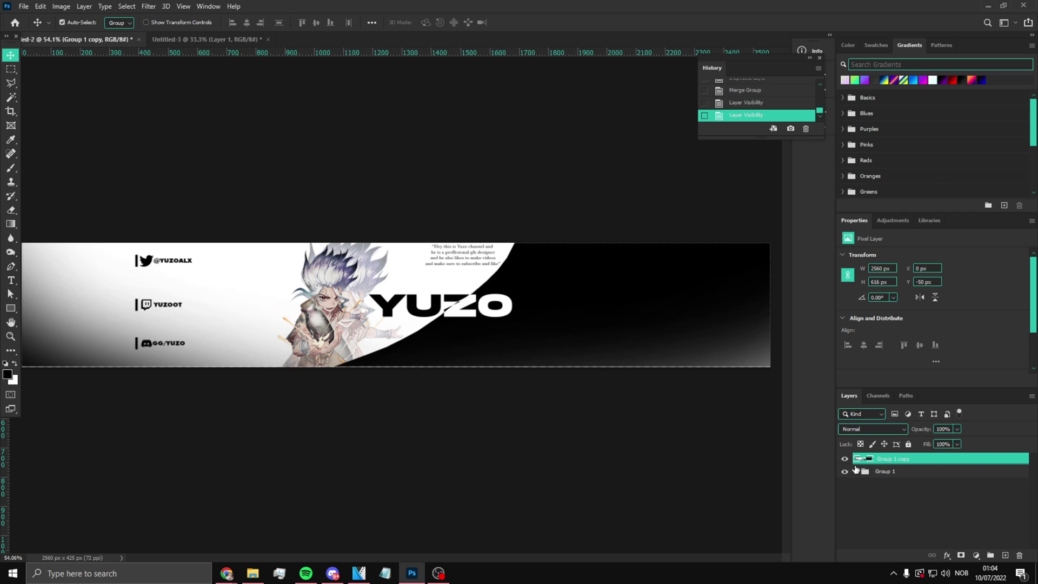
Move the merged banner layer into the template document, centred at about X 1280 px, Y 776 px over the middle band.
drag(335, 288, 418, 331)
key(ctrl+t)
key(Return)
scroll(258, 307, up, 3)
key(ctrl+t)
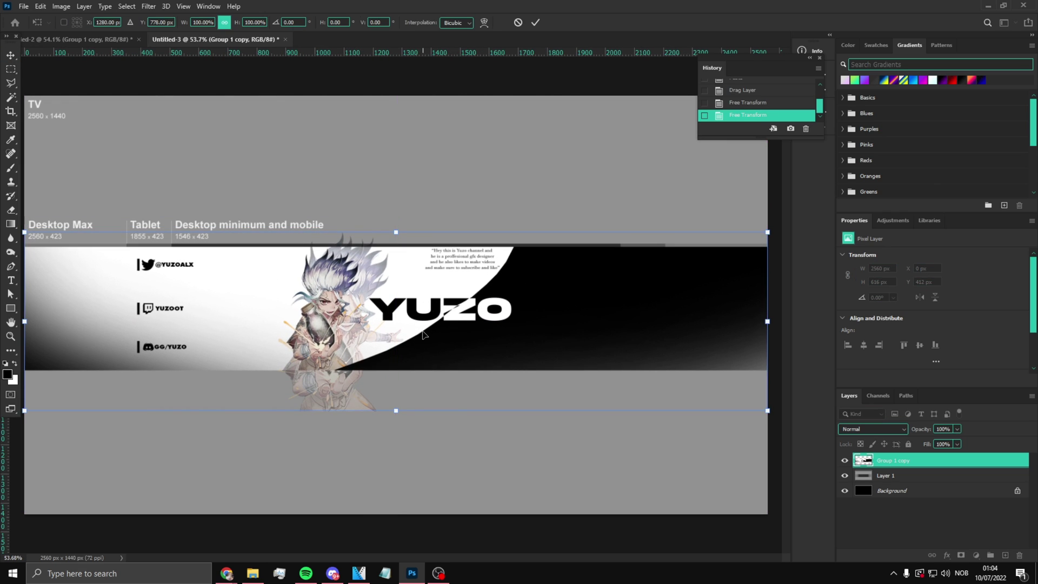
key(Return)
Hide the merged banner layer and make the template image layer active for a rectangular marquee selection.
click(845, 460)
click(892, 476)
scroll(35, 167, down, 2)
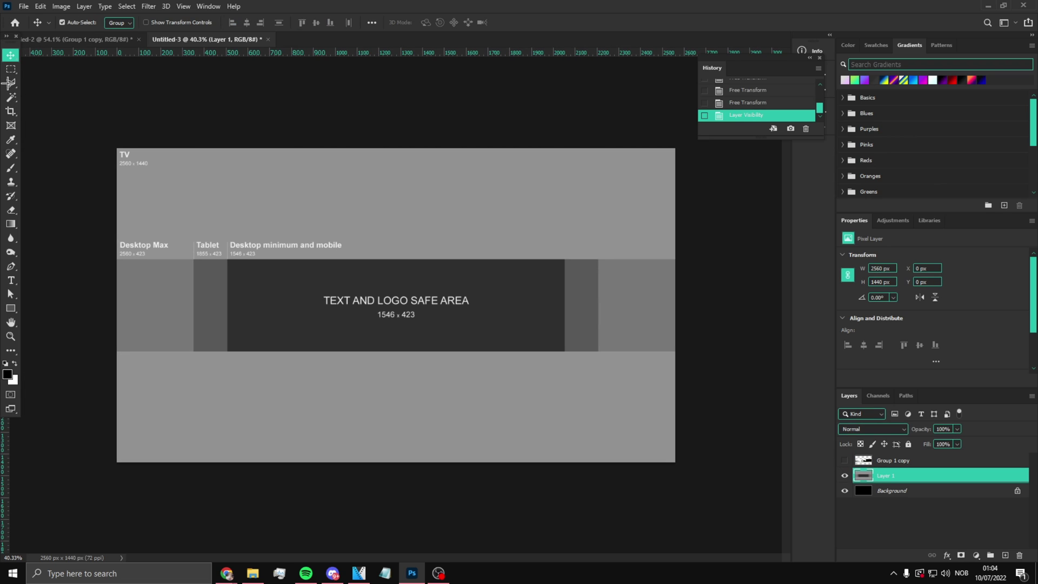
key(m)
mouse_move(131, 256)
mouse_down()
mouse_move(219, 283)
mouse_move(802, 354)
mouse_up()
right_click(614, 301)
click(638, 306)
scroll(714, 272, up, 1)
scroll(714, 272, down, 1)
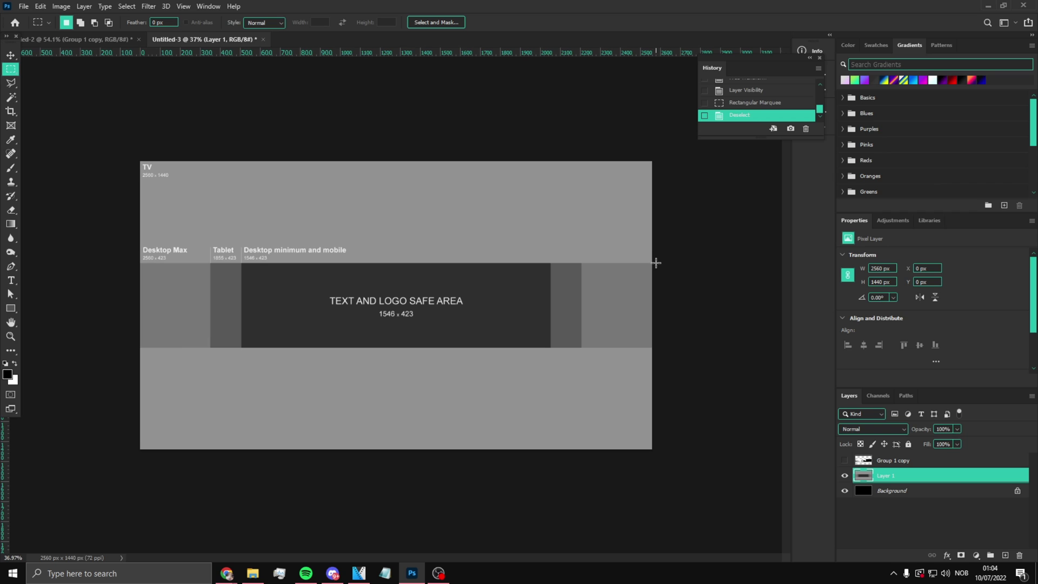
Select the template's full-width middle band, about 2560 x 426 px, with the Rectangular Marquee and invert the selection.
drag(656, 262, 3, 347)
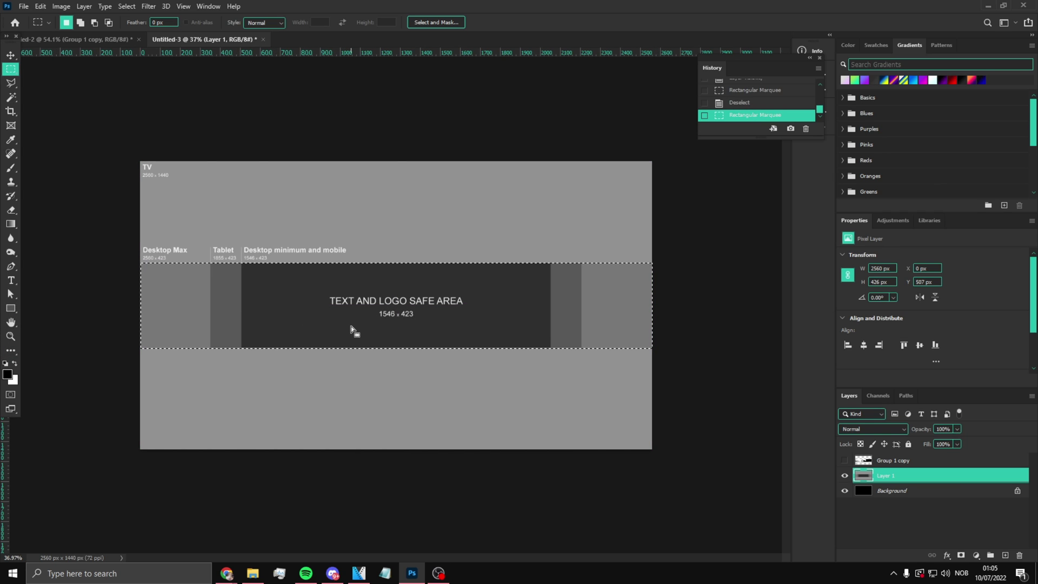
right_click(384, 324)
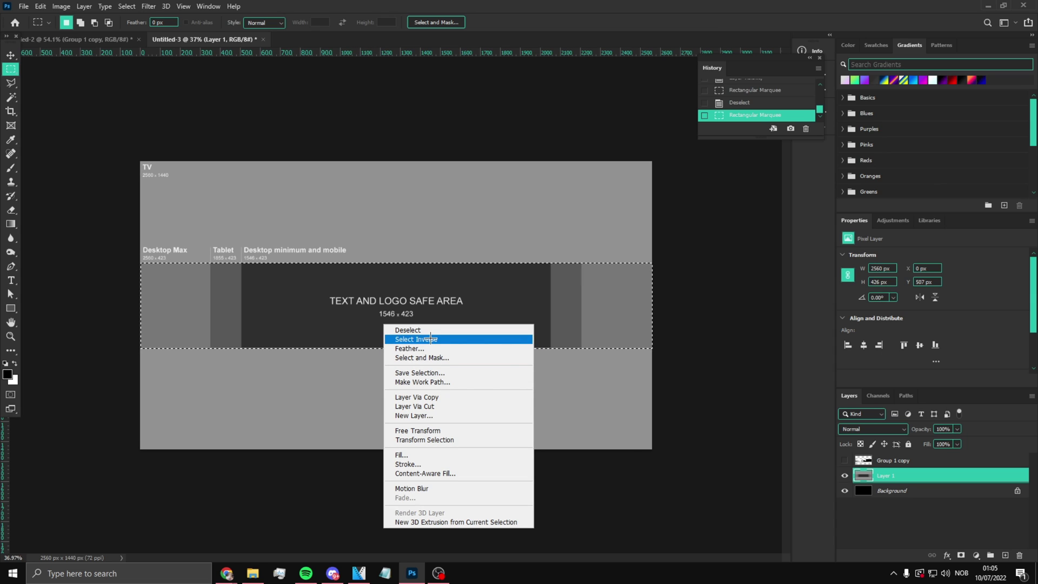
click(430, 339)
Paint the areas above and below the middle band solid white with the Brush on a new layer.
click(10, 168)
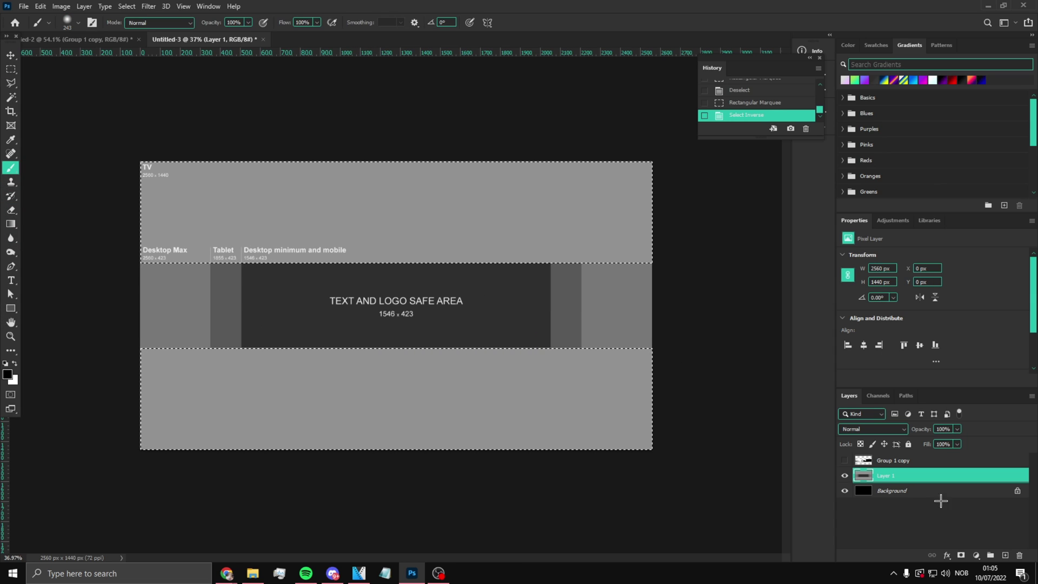
click(1004, 555)
drag(191, 206, 192, 206)
key(x)
mouse_move(108, 232)
mouse_down()
mouse_move(153, 173)
mouse_move(532, 173)
mouse_move(528, 202)
mouse_move(567, 208)
mouse_up()
mouse_move(41, 244)
mouse_down()
mouse_move(155, 394)
mouse_move(319, 454)
mouse_up()
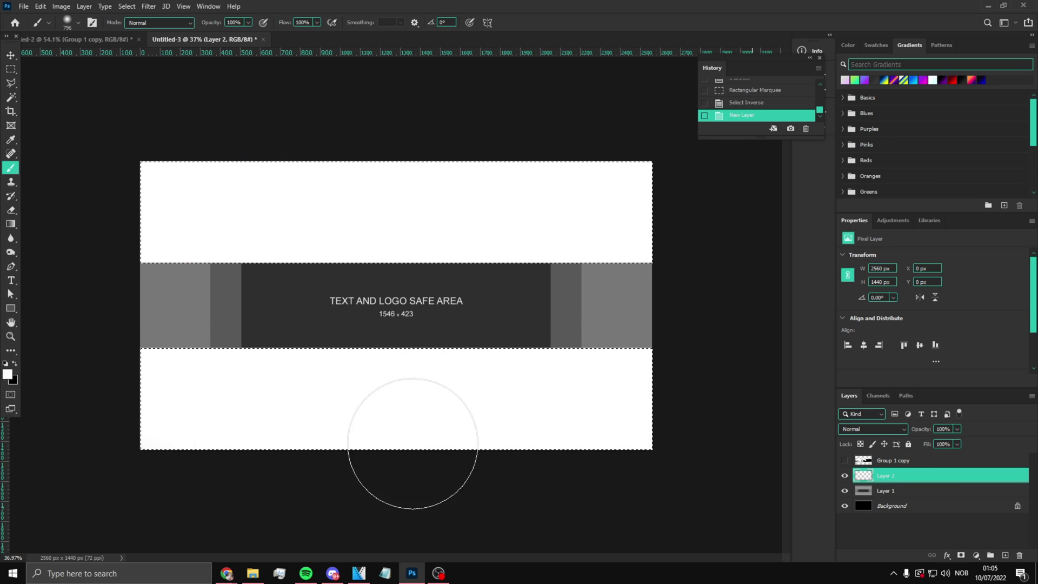
Invert the selection back to the middle band, clear that band from the template image layer, and deselect.
click(11, 69)
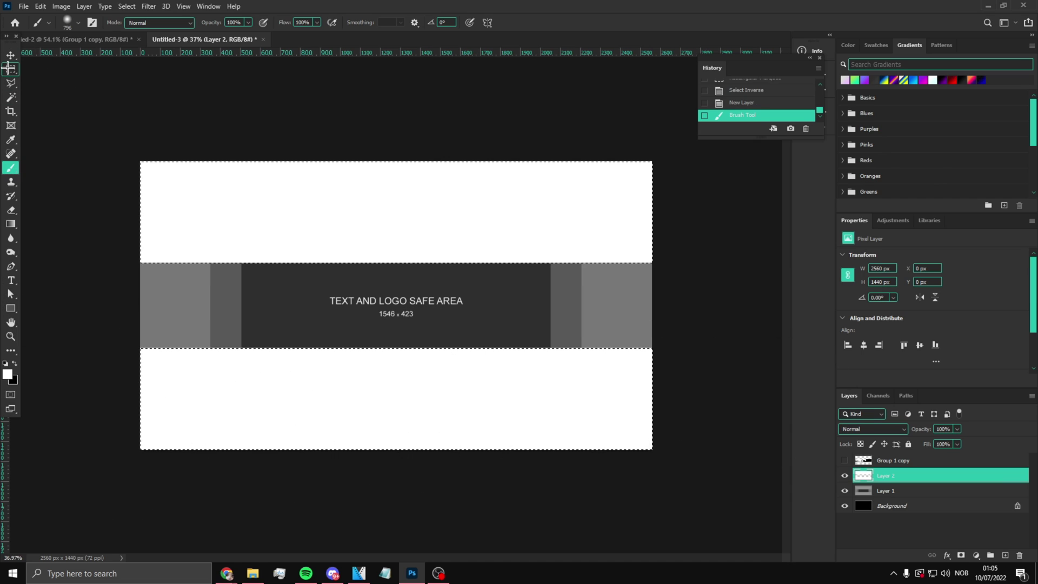
right_click(328, 256)
click(377, 270)
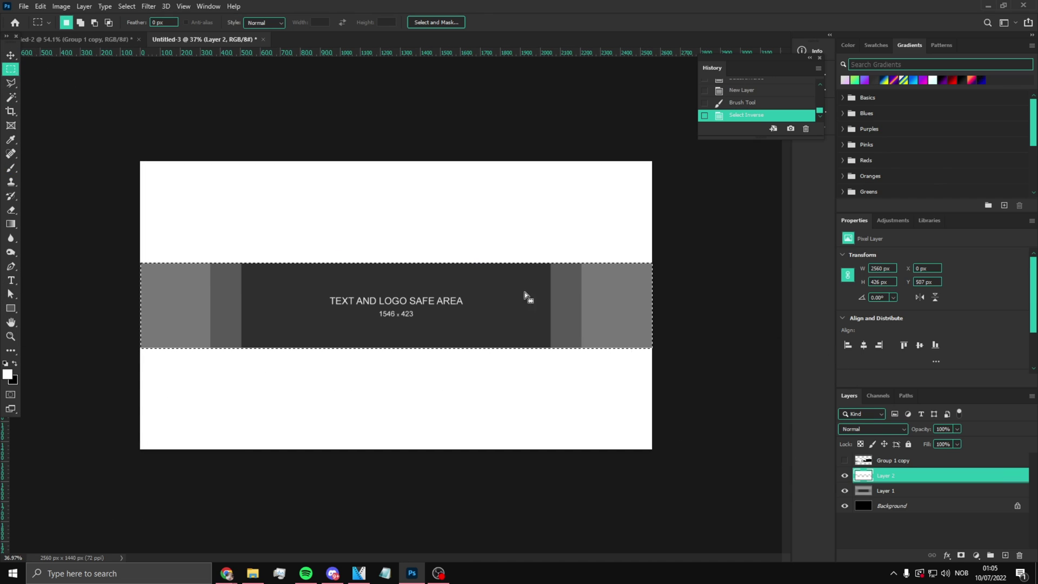
key(alt+bracketleft)
key(Delete)
right_click(459, 293)
click(482, 299)
Show the merged banner layer again and move it beneath the white layer and the template image layer.
key(alt+period)
click(842, 462)
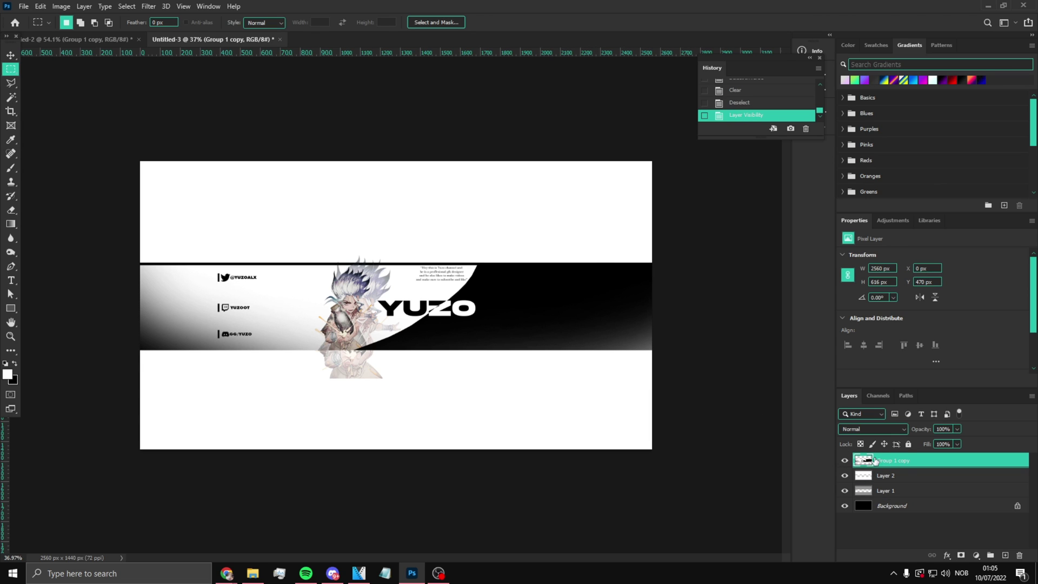
key(ctrl+t)
click(509, 327)
key(Return)
drag(863, 460, 865, 494)
Move the banner layer slightly up with Free Transform so that it fills the open middle band.
key(ctrl+t)
drag(520, 330, 516, 328)
key(Return)
key(m)
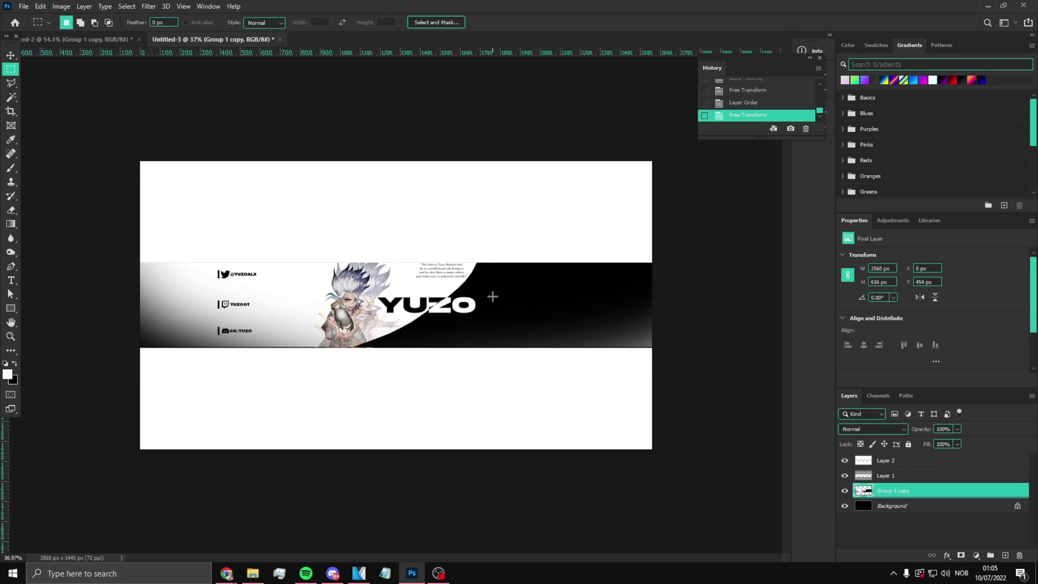
Shift the banner layer slightly down and stretch its upper edge to a height of about 621 px at Y 454 px.
scroll(325, 287, up, 4)
scroll(324, 297, down, 4)
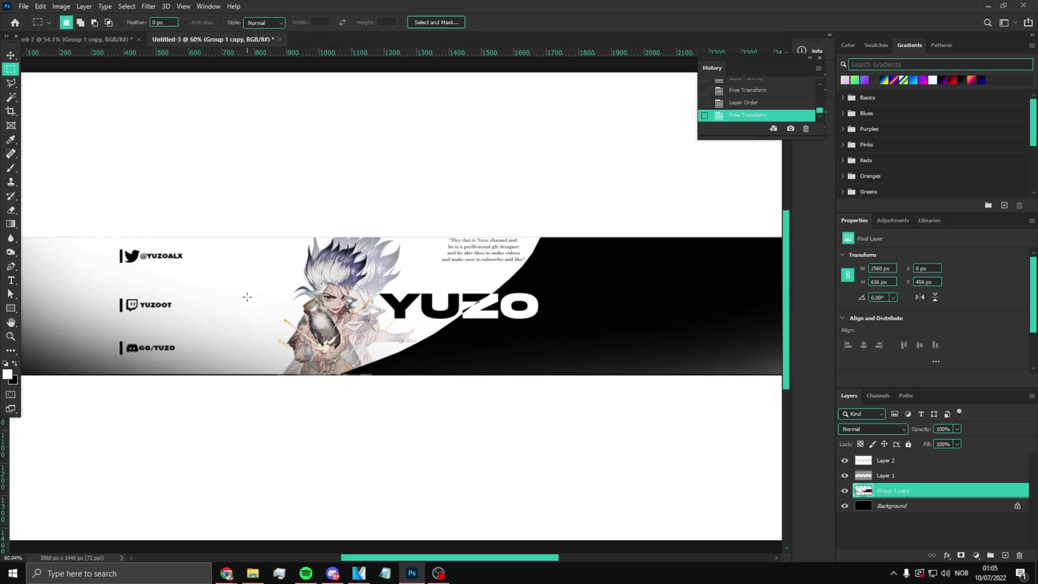
scroll(397, 303, up, 1)
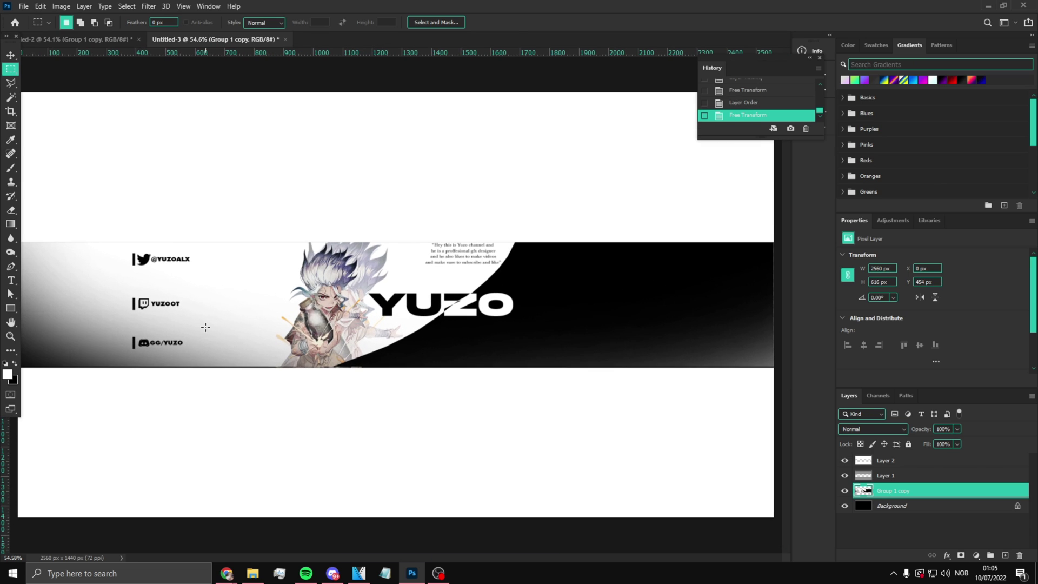
key(ctrl+t)
drag(343, 330, 343, 331)
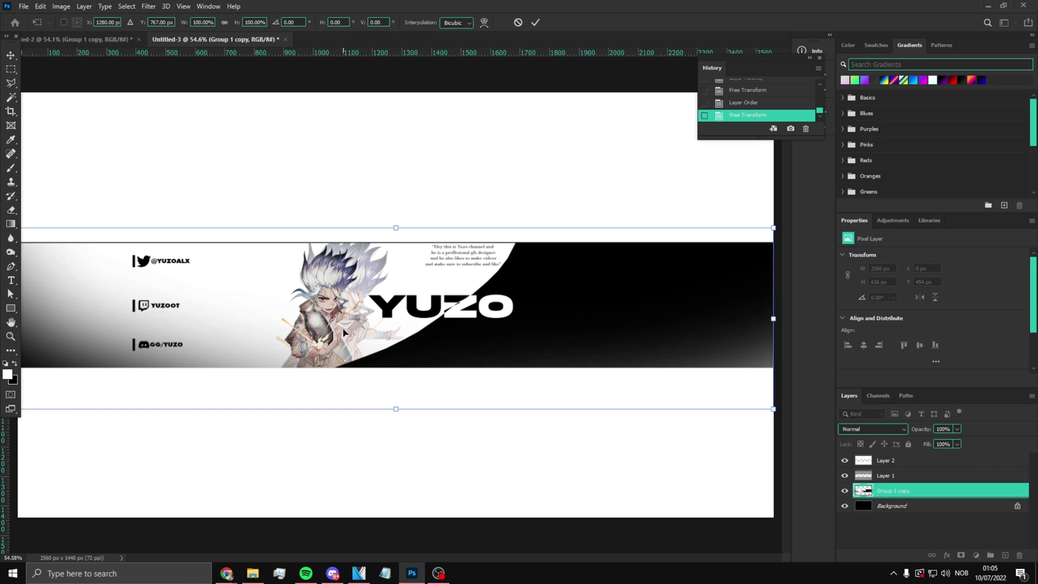
drag(396, 239, 398, 225)
key(Return)
key(m)
scroll(274, 235, down, 1)
Save the document as a PNG in the Pictures GFX folder, replacing the existing YouTube Banner.png.
click(24, 5)
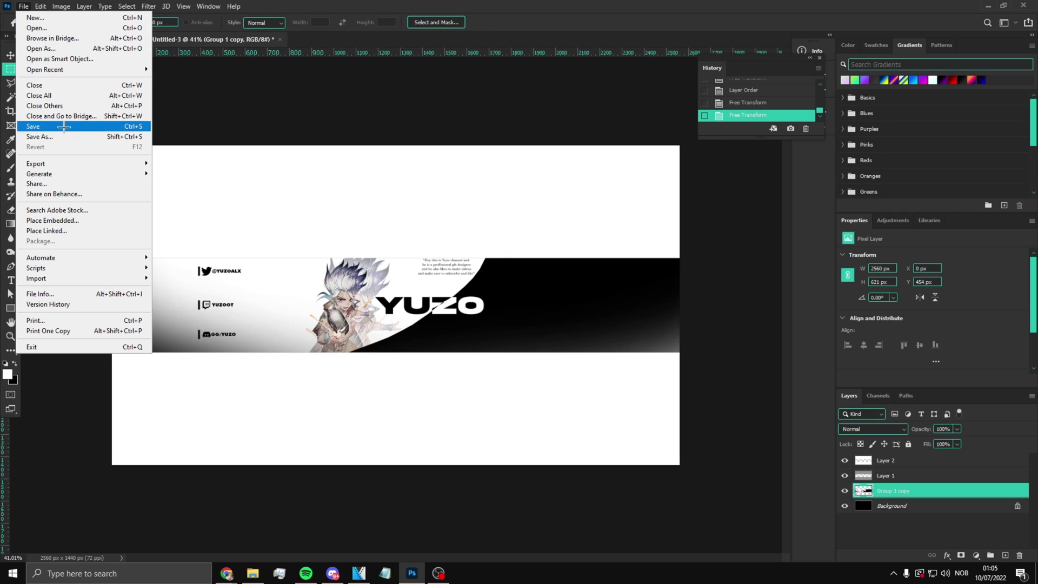
click(49, 138)
click(627, 404)
click(378, 409)
click(263, 356)
scroll(264, 356, down, 10)
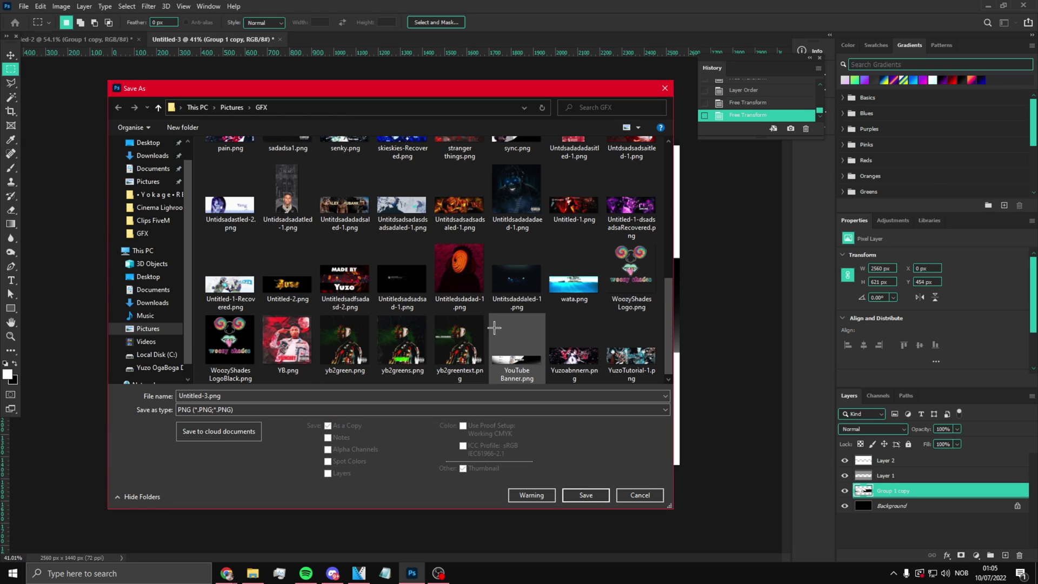
click(517, 346)
click(585, 493)
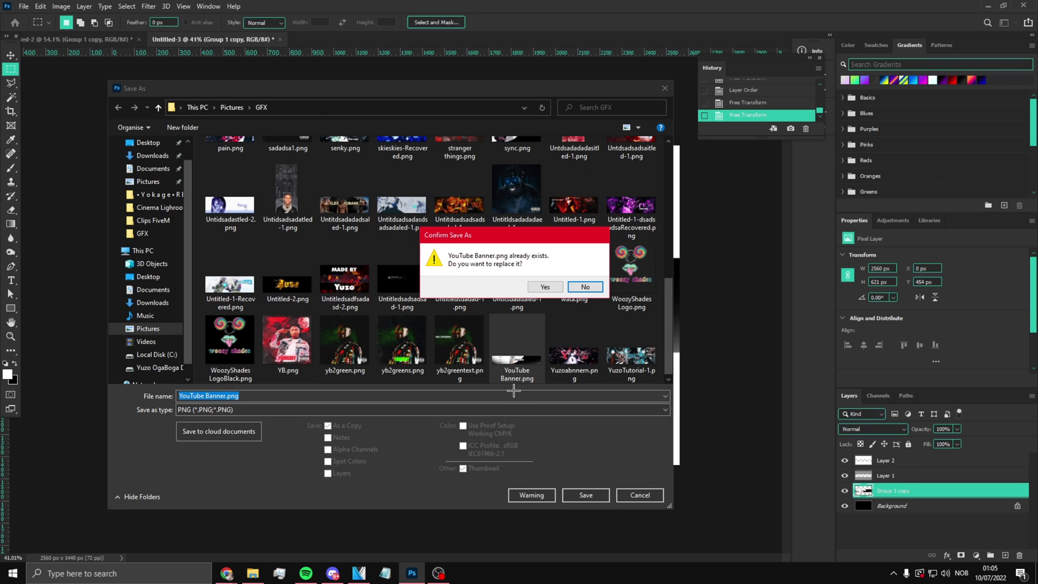
click(541, 287)
click(587, 166)
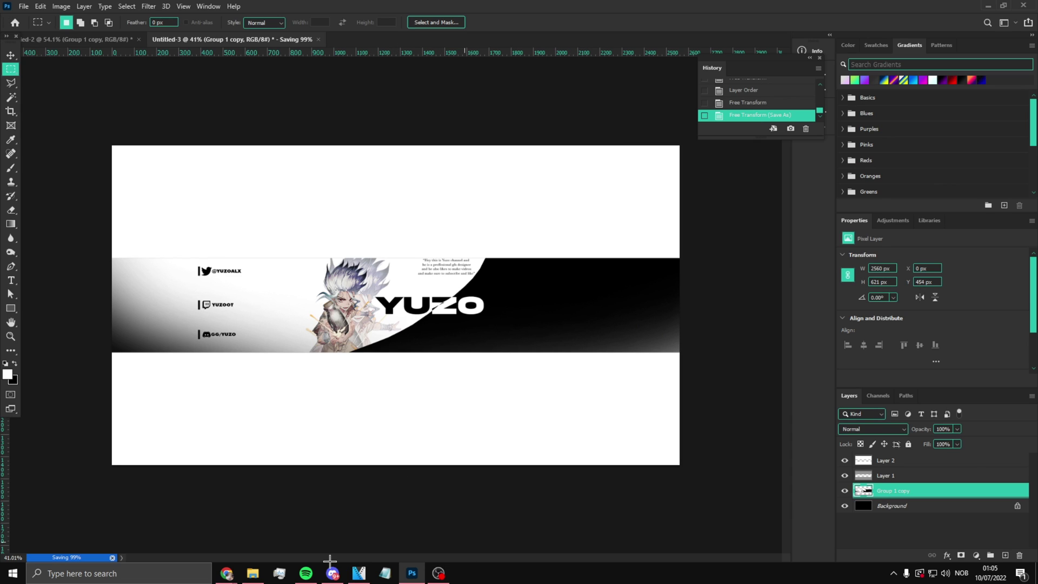
Switch to Chrome and open the Compress IMAGE tool on iLoveIMG.
mouse_move(226, 574)
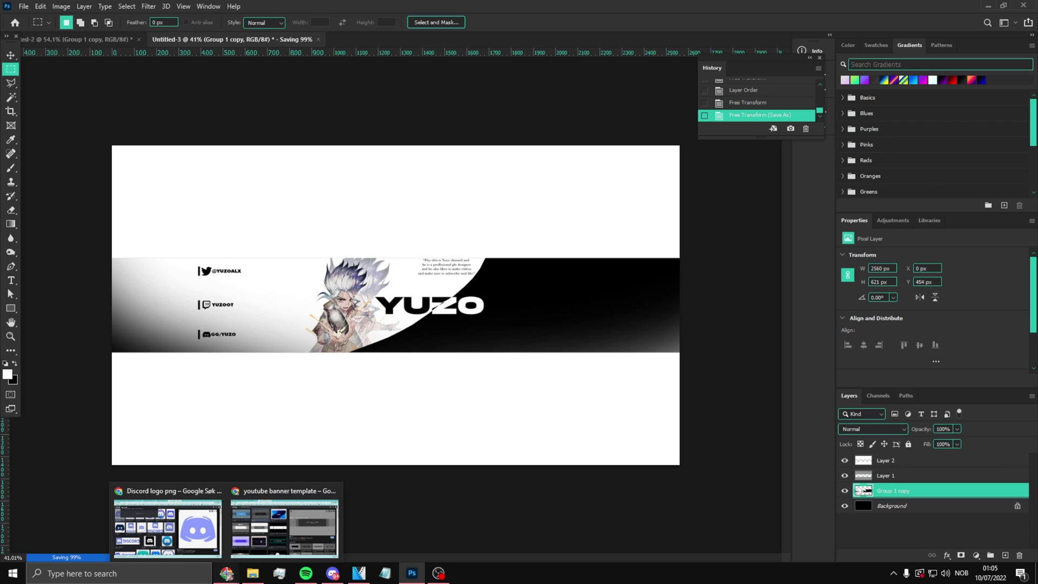
click(238, 511)
click(65, 9)
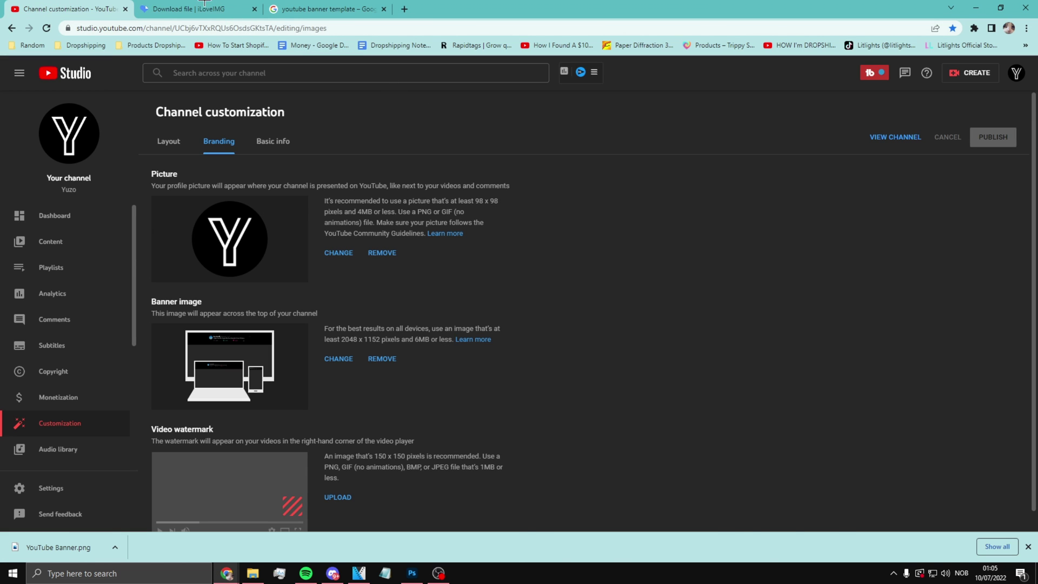
click(205, 6)
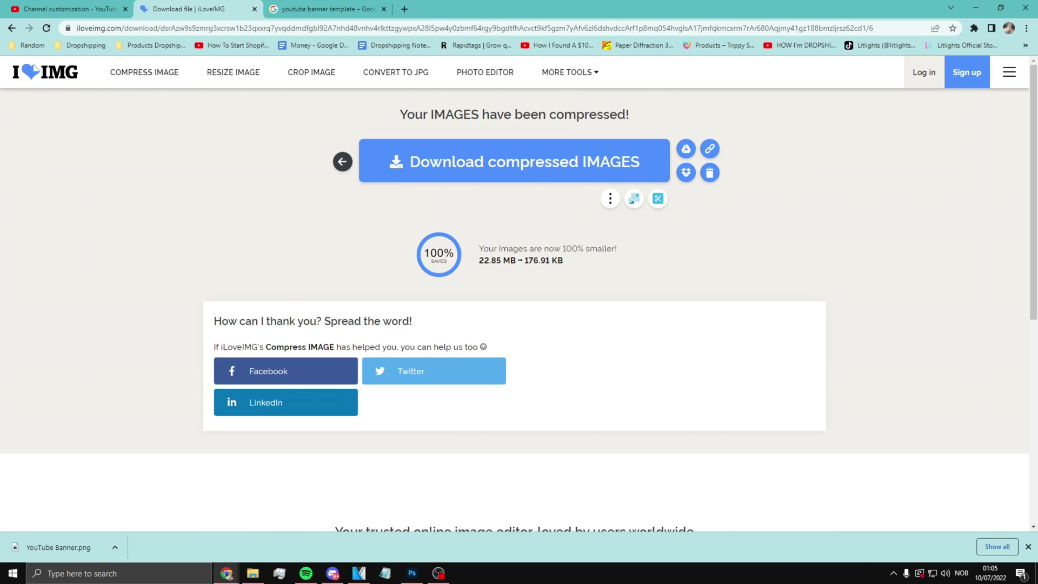
click(1028, 547)
key(alt+Tab)
key(alt+Tab)
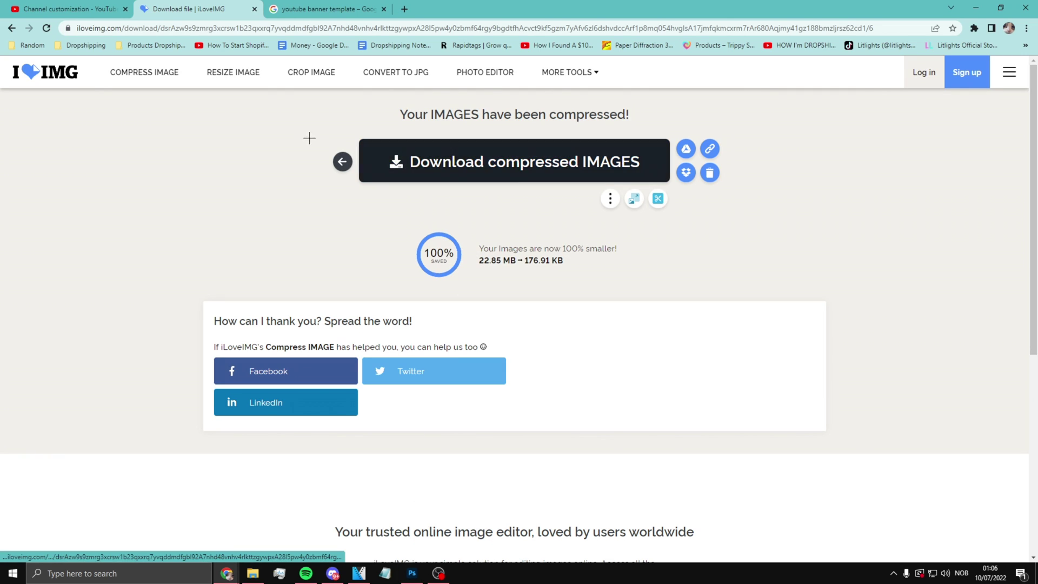
click(47, 76)
click(211, 240)
Load YouTube Banner.png from the Pictures GFX folder into iLoveIMG and compress it.
click(485, 225)
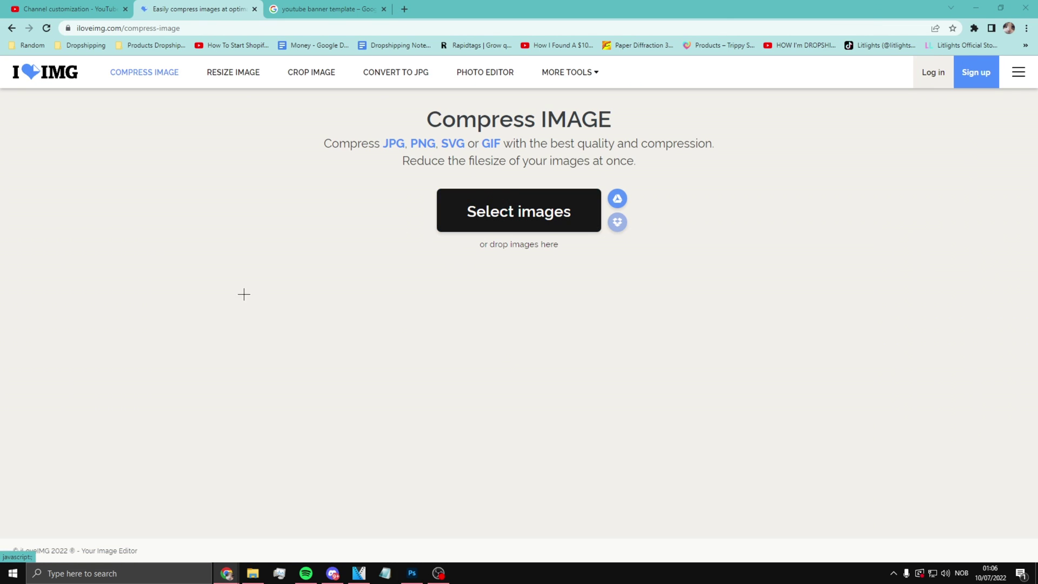
click(61, 264)
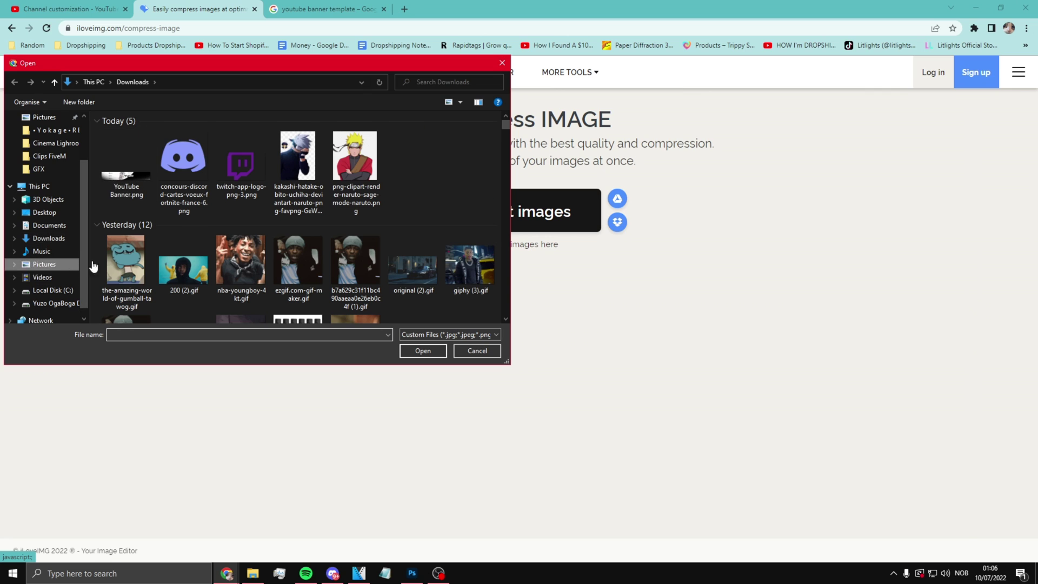
double_click(349, 141)
scroll(379, 243, down, 5)
click(411, 222)
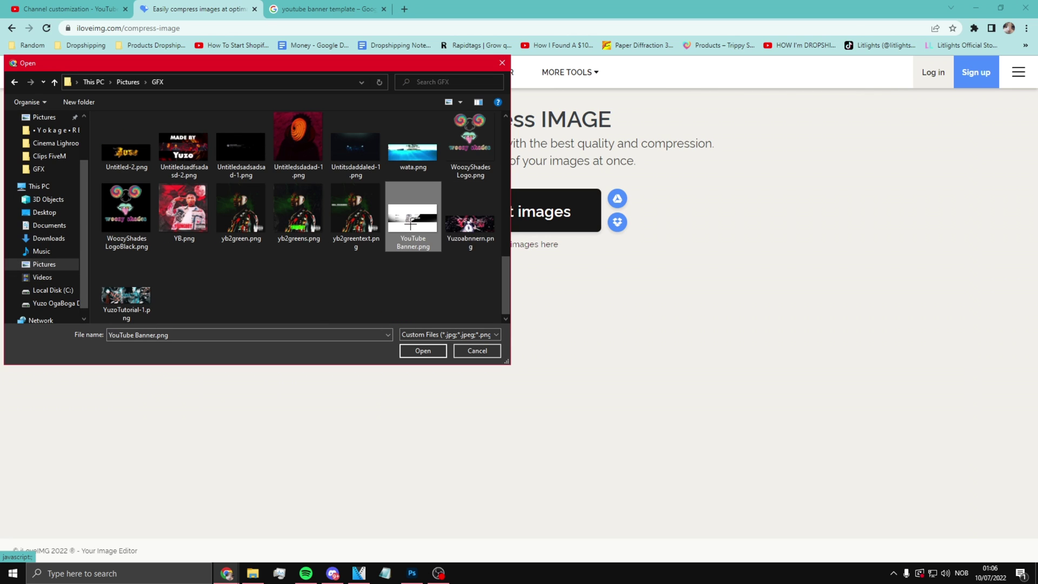
click(439, 349)
click(903, 526)
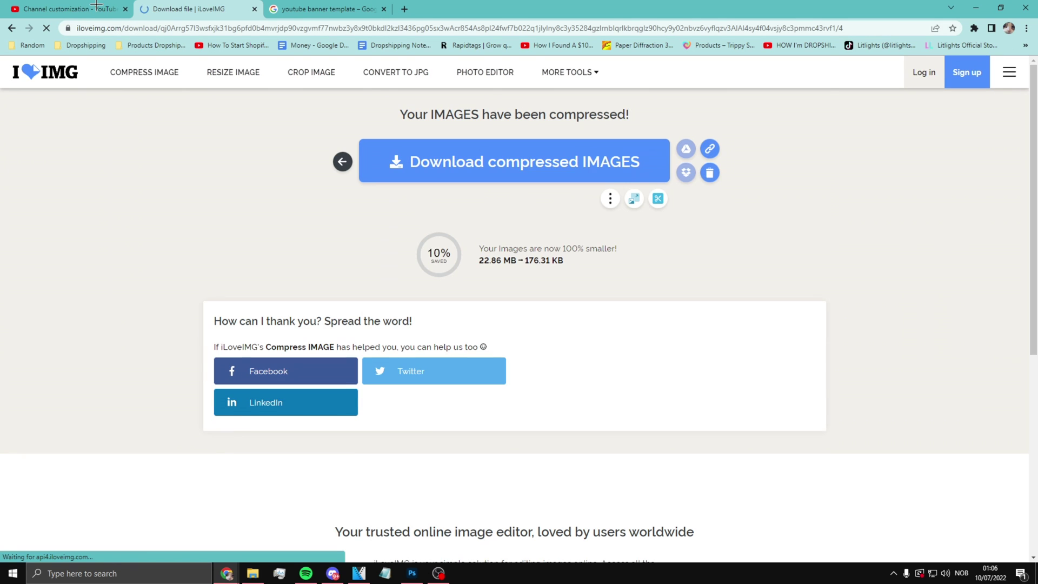
Replace the channel's banner image in YouTube Studio with the compressed YouTube banner from Downloads and accept the banner art crop.
click(96, 6)
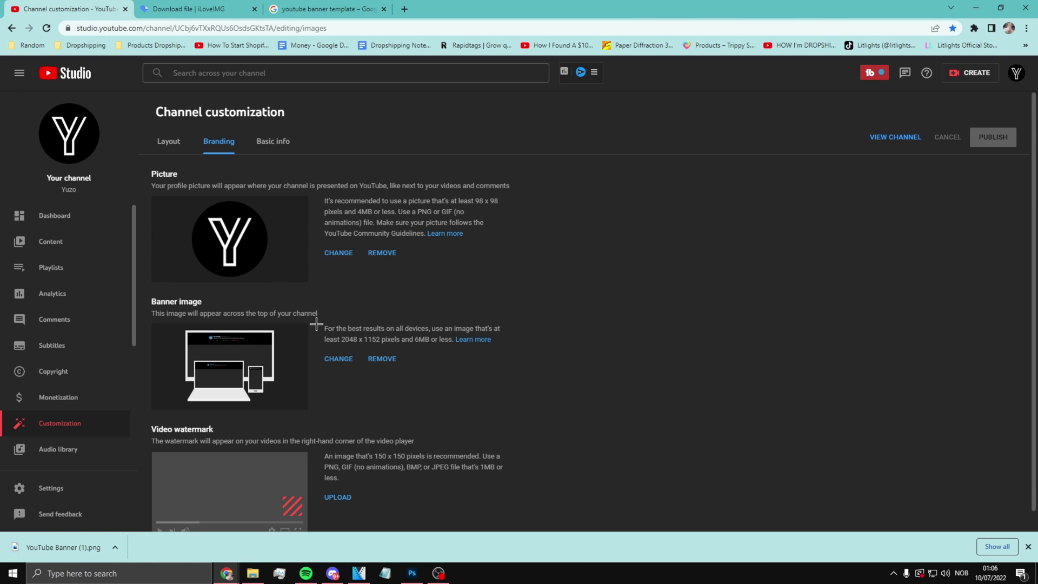
click(338, 359)
click(54, 238)
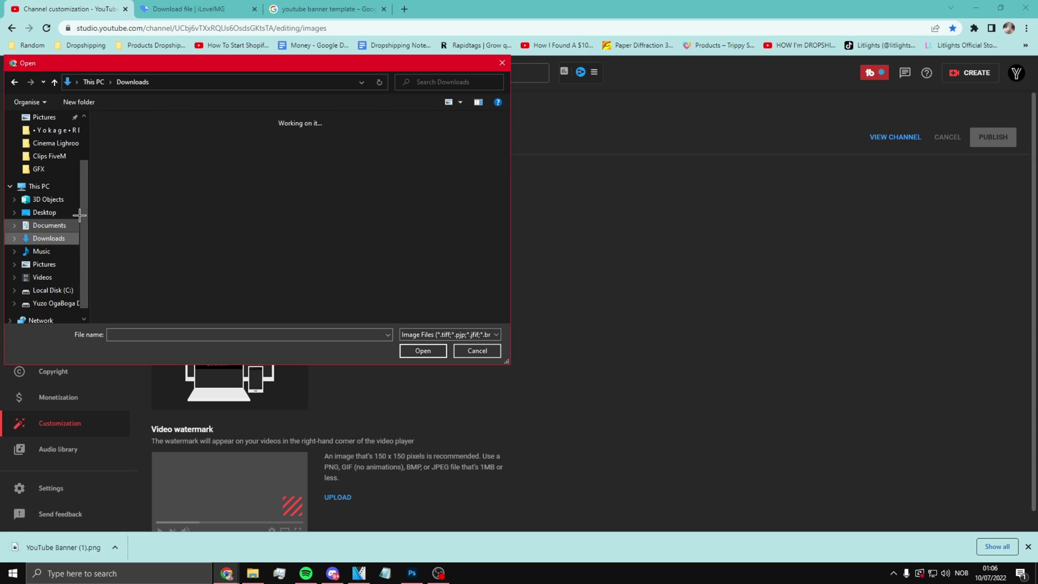
click(132, 151)
click(423, 350)
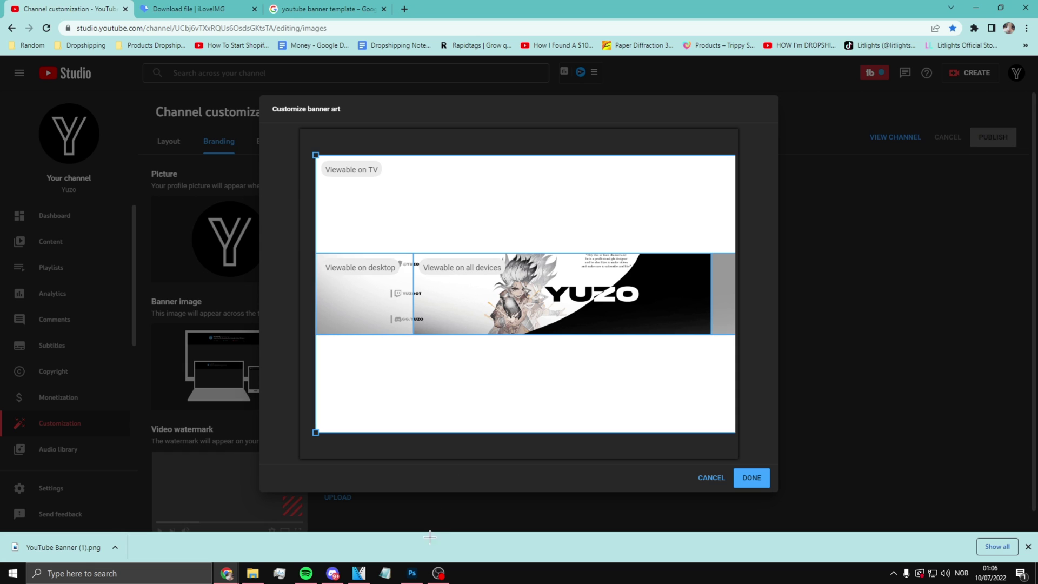
key(alt+Tab)
key(alt+Tab)
click(749, 481)
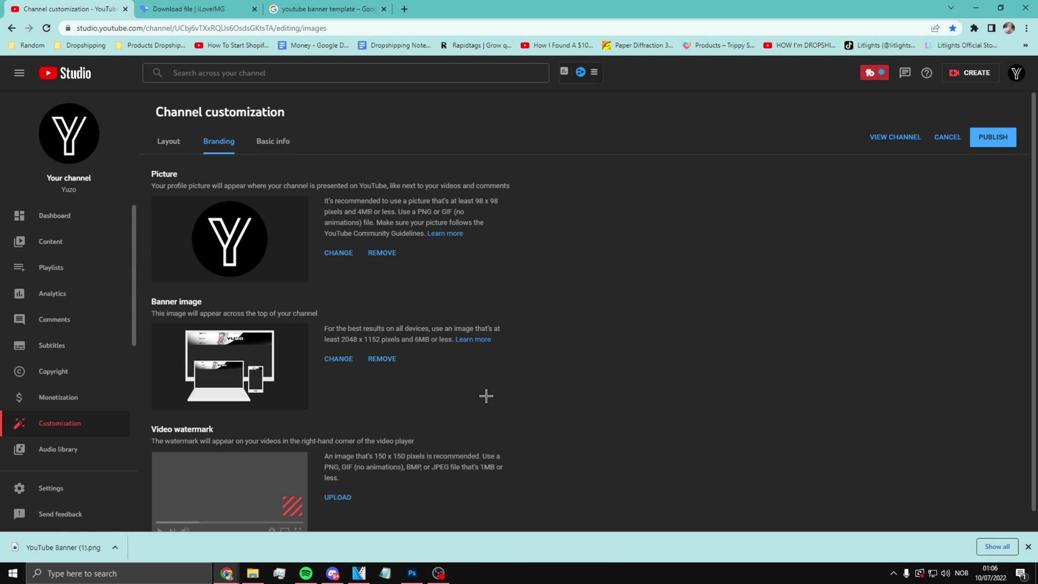
Publish the channel branding changes and open the channel page.
scroll(486, 396, down, 1)
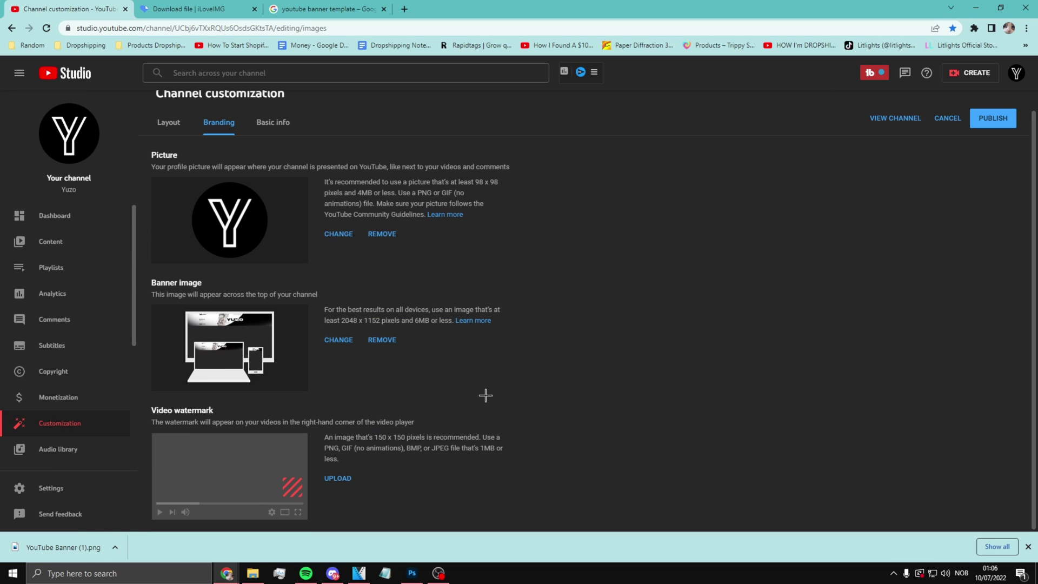
click(993, 120)
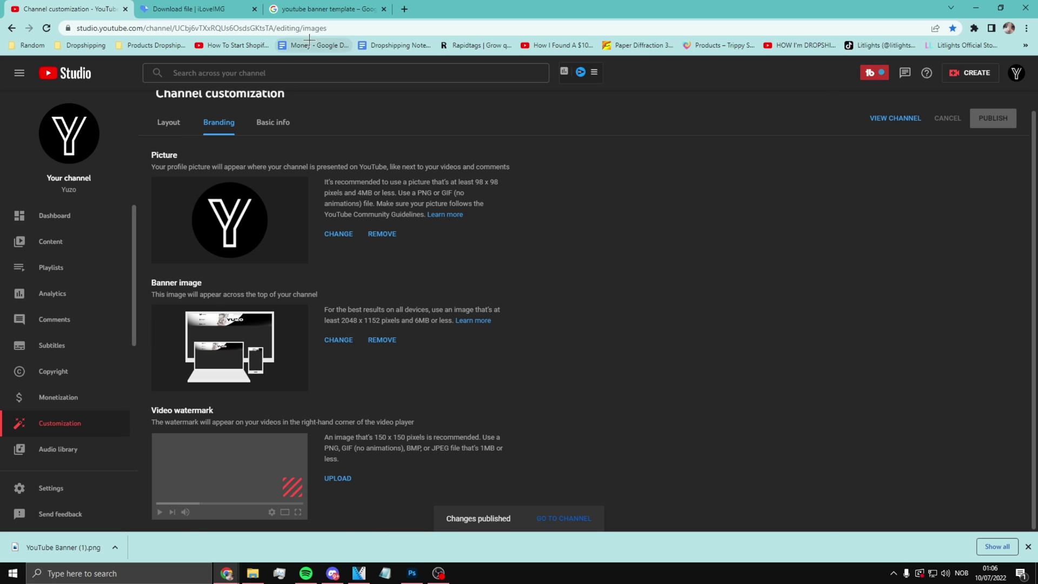
click(886, 118)
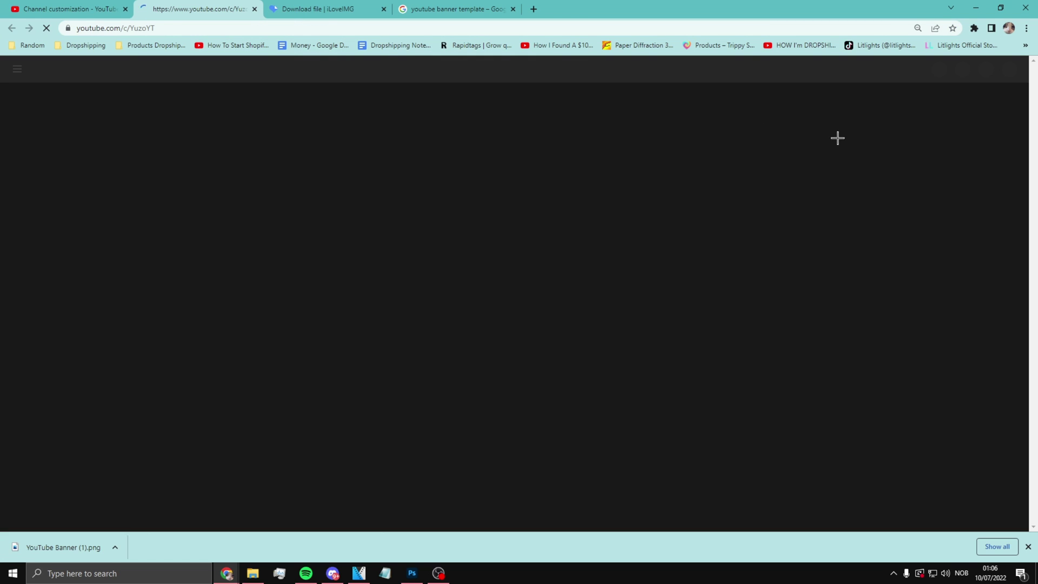